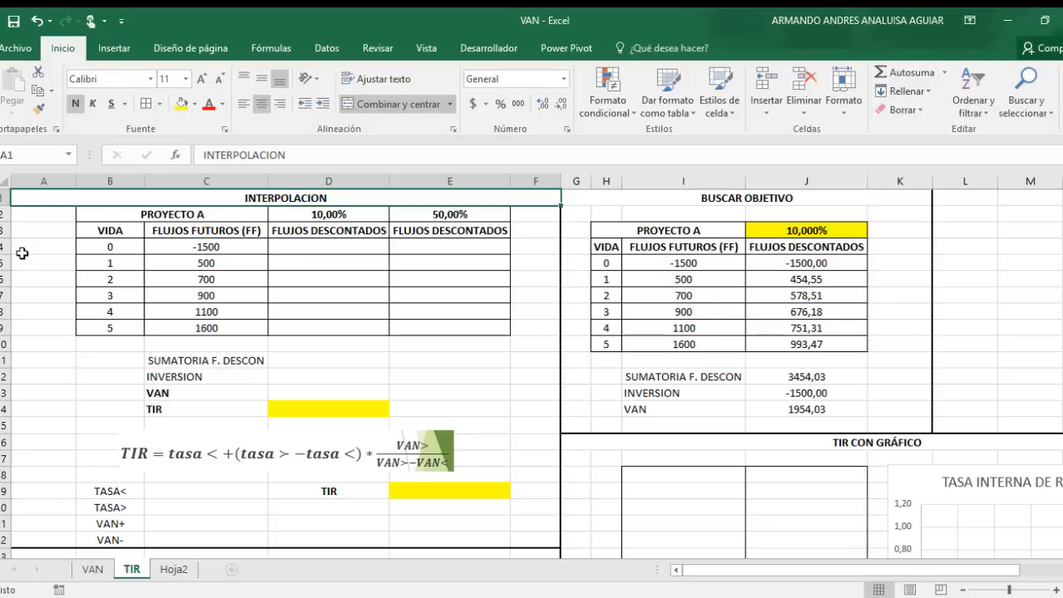
Step: Review the Proyecto A table of periods and future cash flows in B2:C9 of the interpolation section
key(Down)
key(Left)
key(Left)
key(Left)
key(Left)
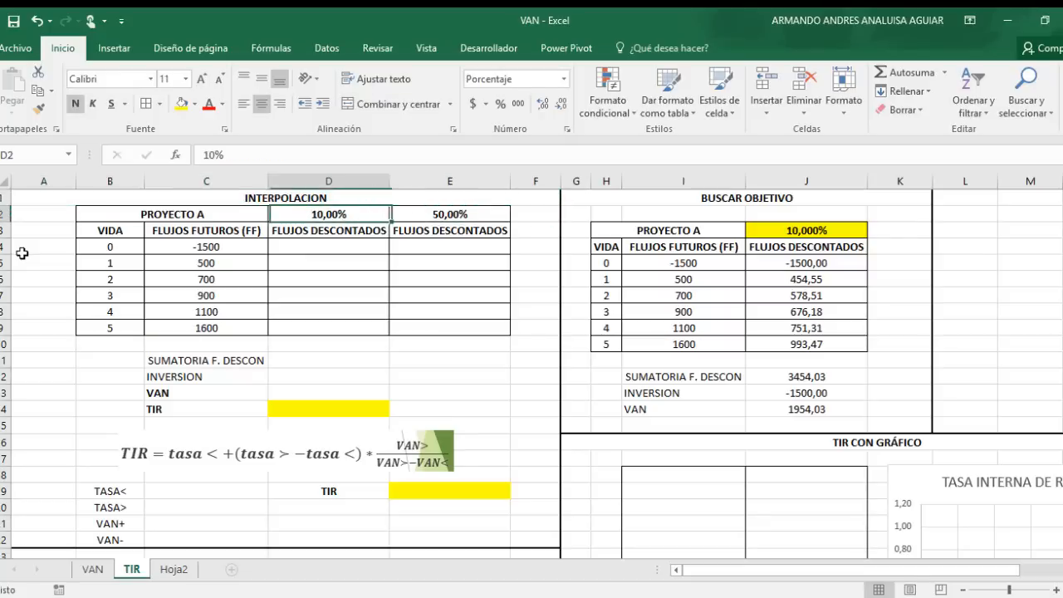
key(Right)
key(shift+Down)
key(shift+Down)
key(shift+Down)
key(shift+Down)
key(shift+Down)
key(shift+Down)
key(shift+Down)
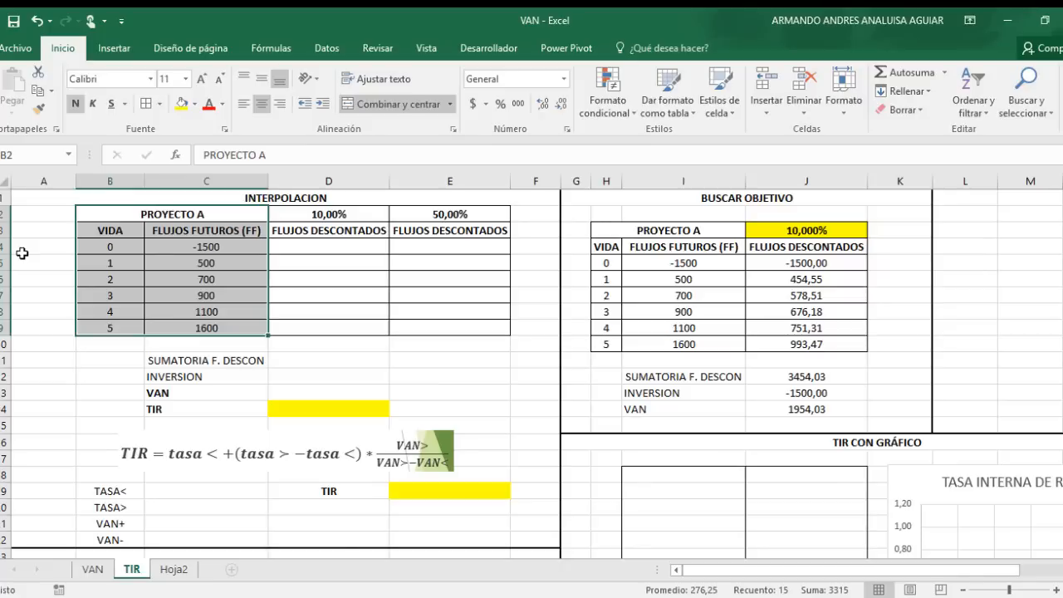
Step: Enter =C4 in D4 as the year 0 discounted flow in the 10% column
key(Right)
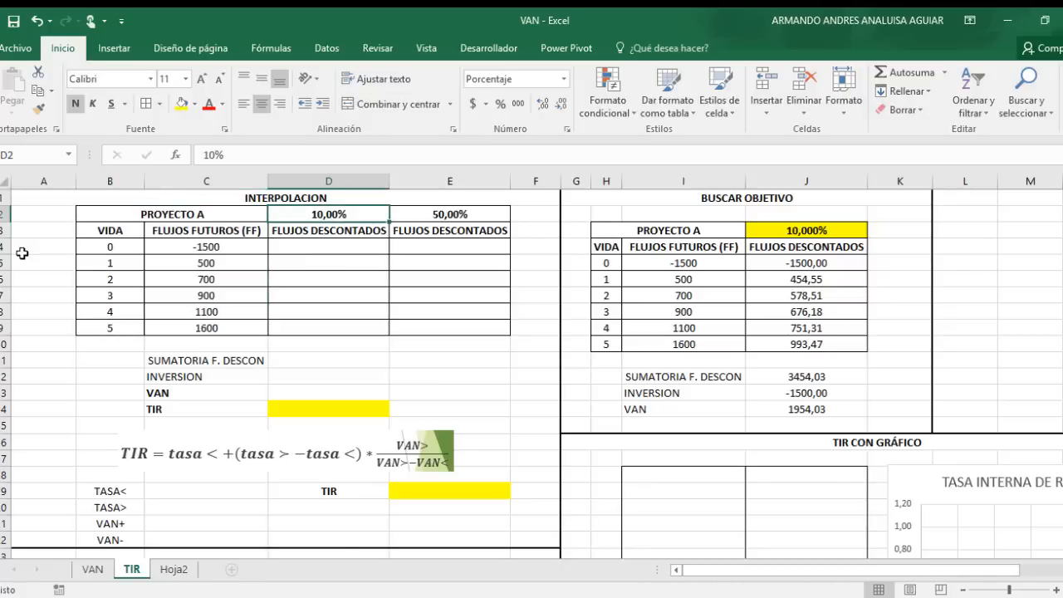
key(Down)
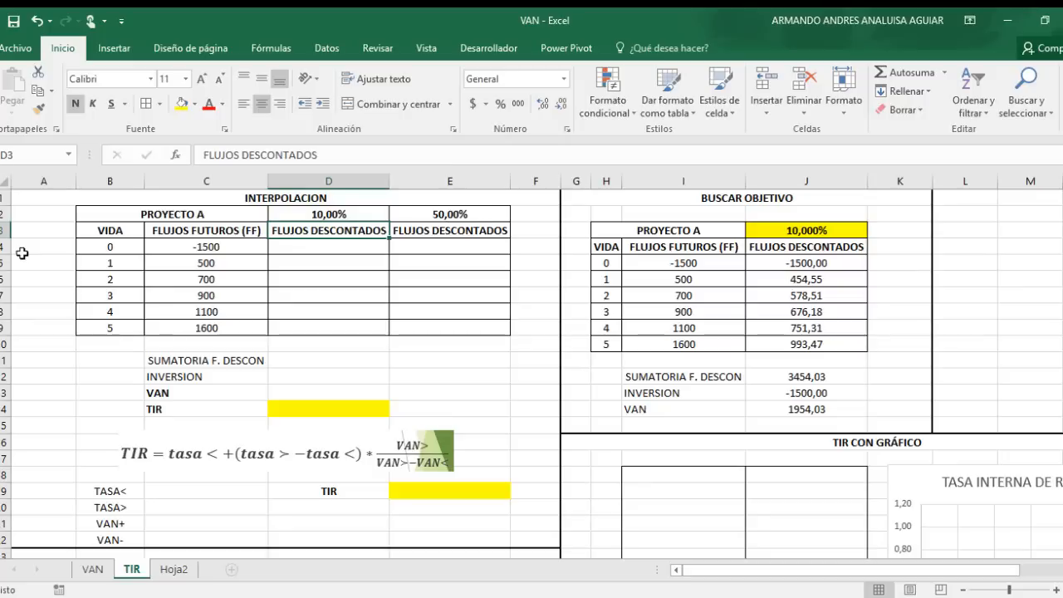
key(Down)
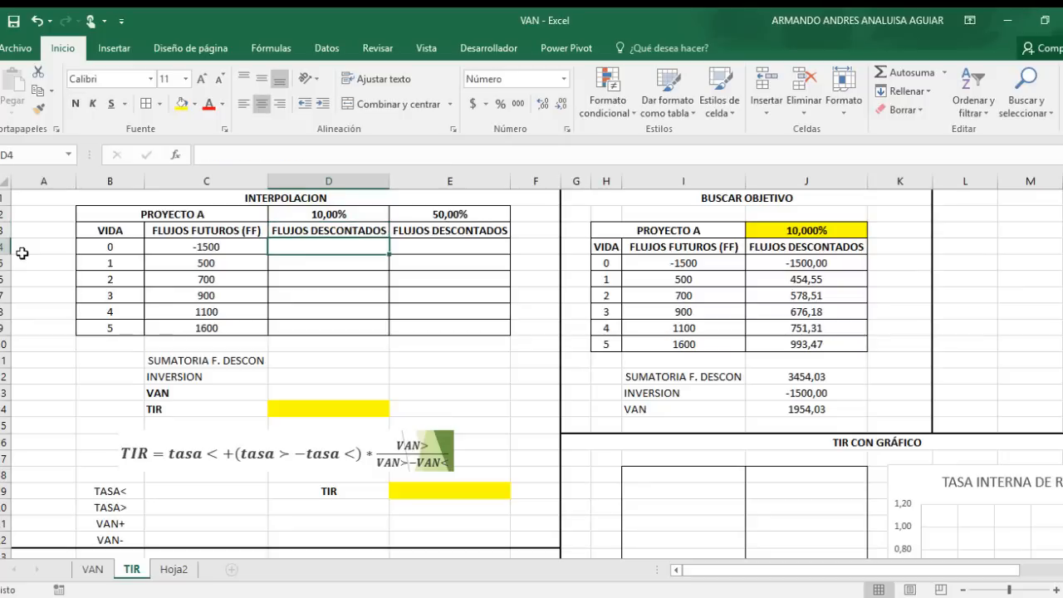
text(=)
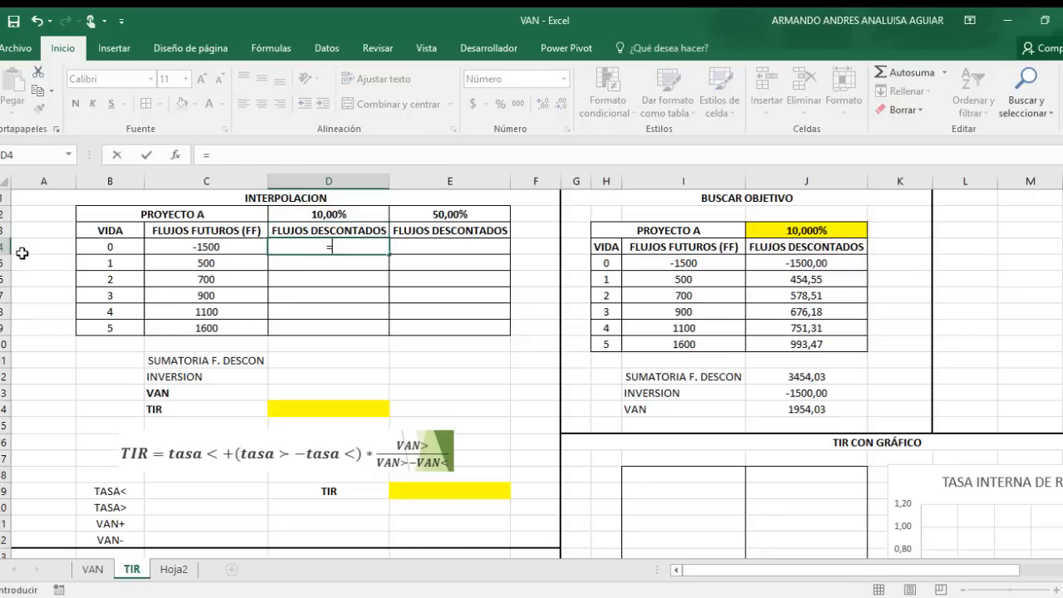
key(Left)
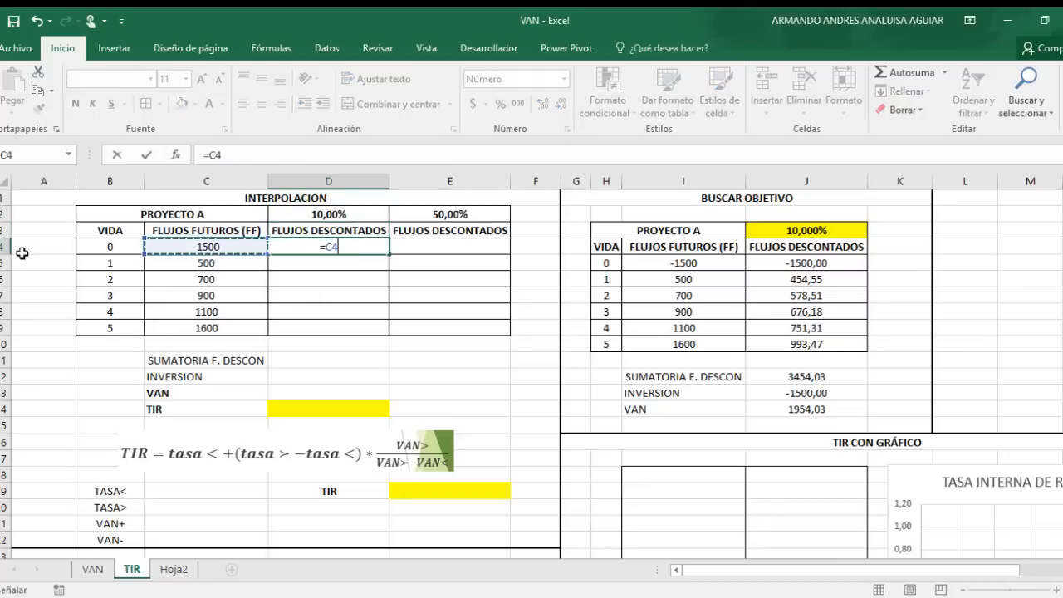
key(Return)
Step: Enter the discounting formula =C5*(1+$D$2)^-B5 in D5 and fill it down to D9
text(=)
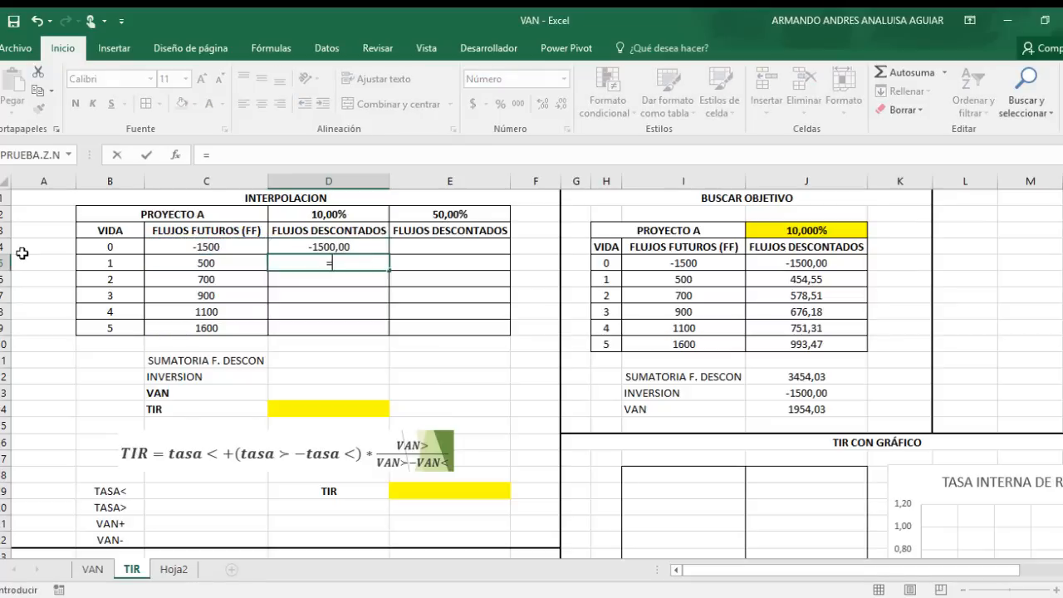
key(Left)
key(Left)
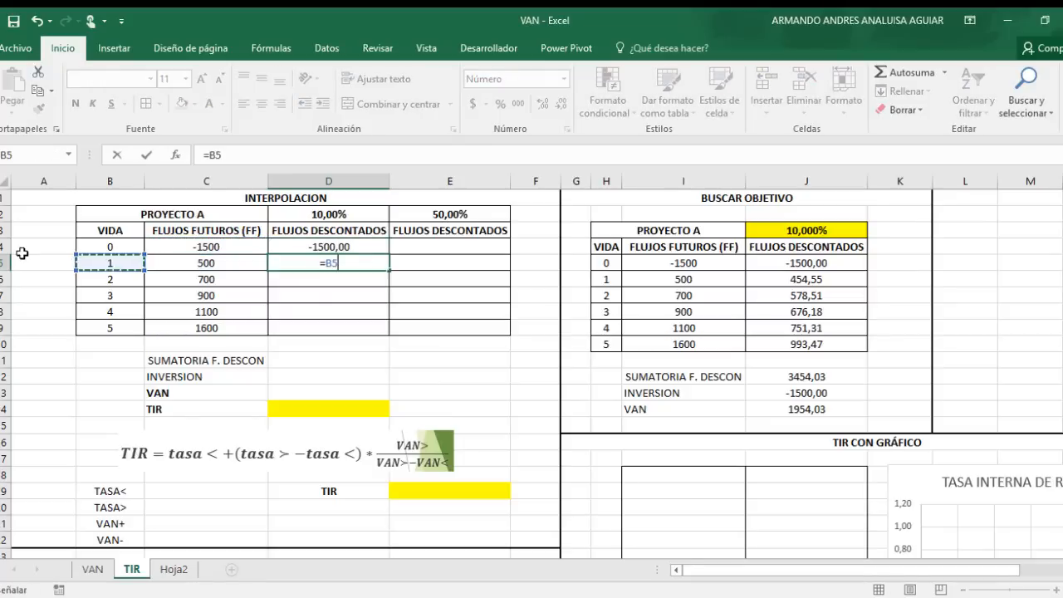
key(Right)
text(*(1+)
key(Up)
key(Up)
key(Up)
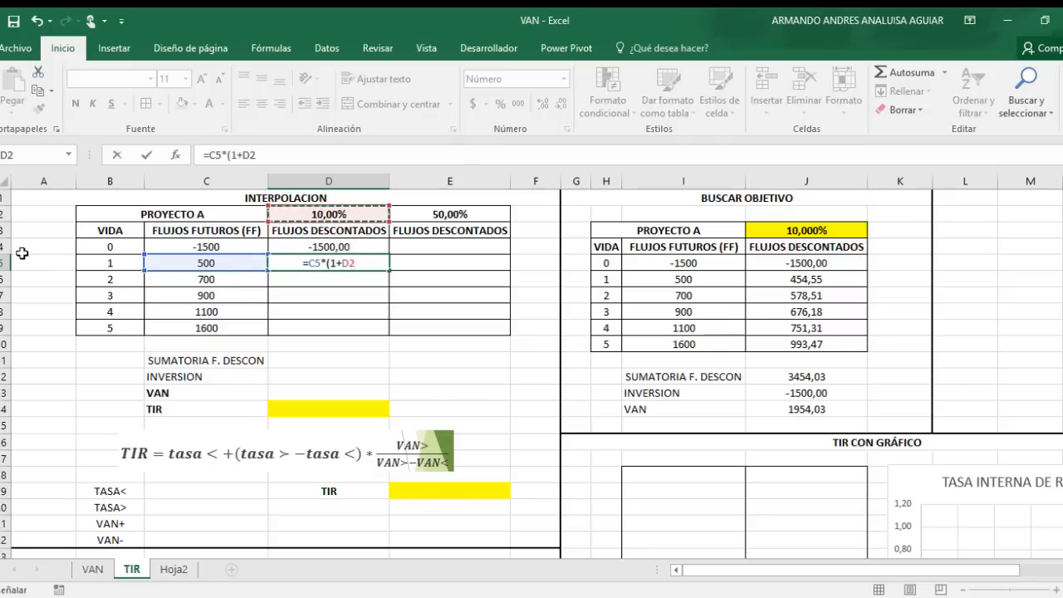
key(F4)
text())
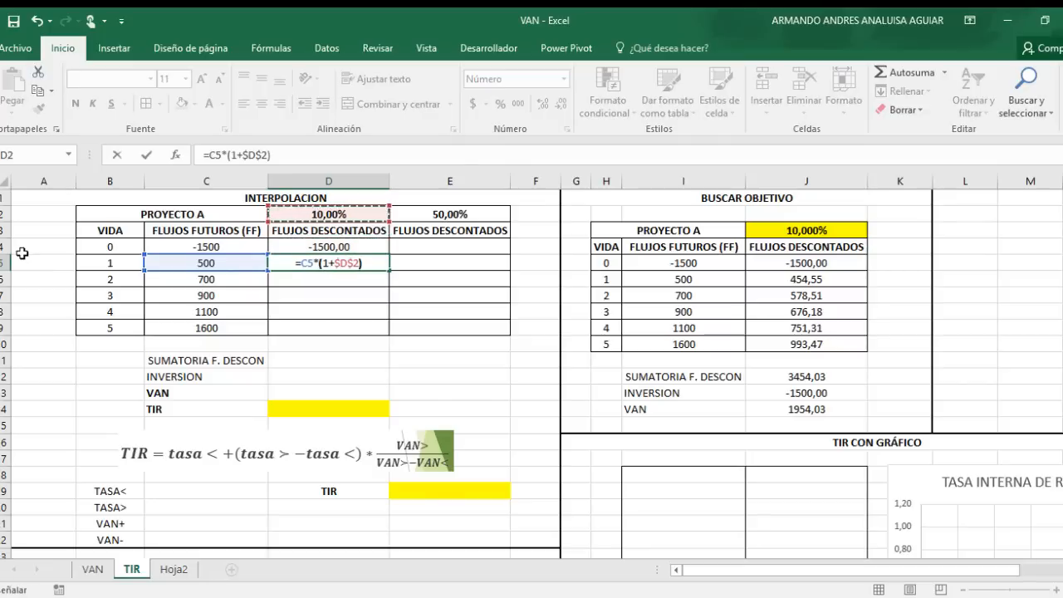
text(^-)
key(Left)
key(Left)
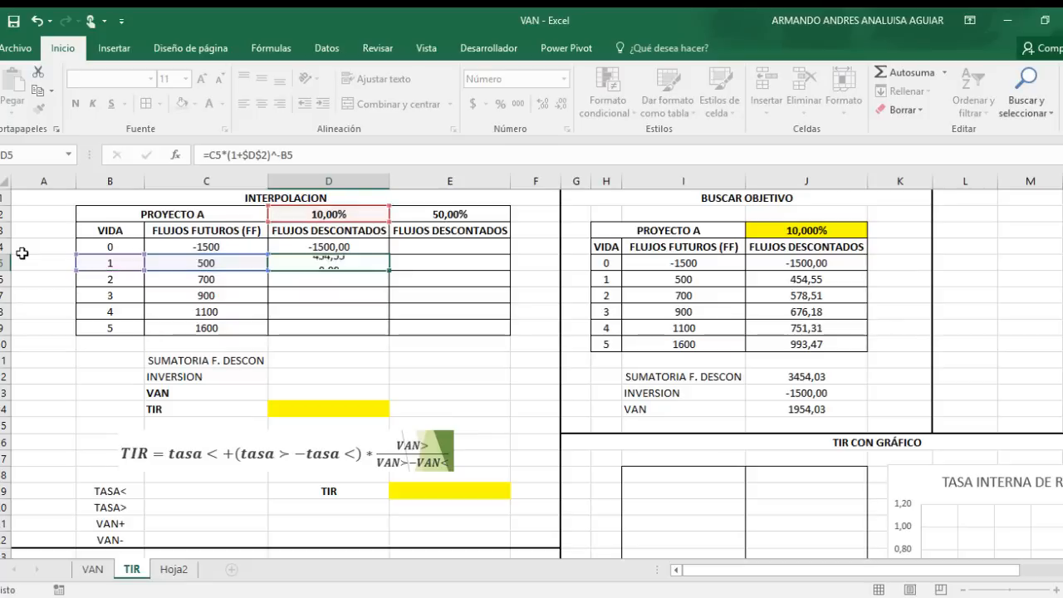
key(ctrl+Return)
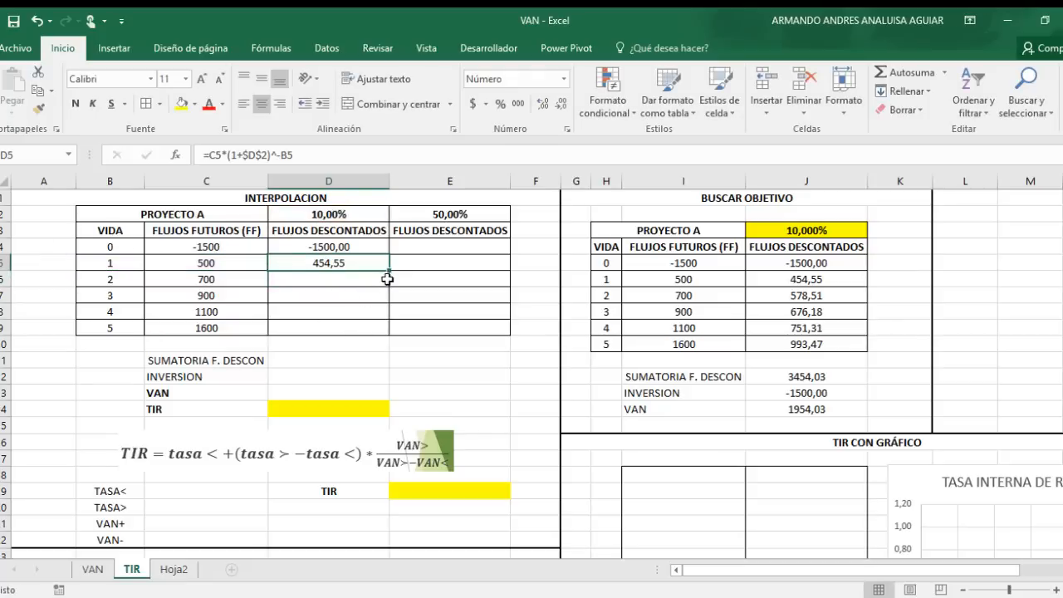
drag(389, 270, 382, 331)
key(Left)
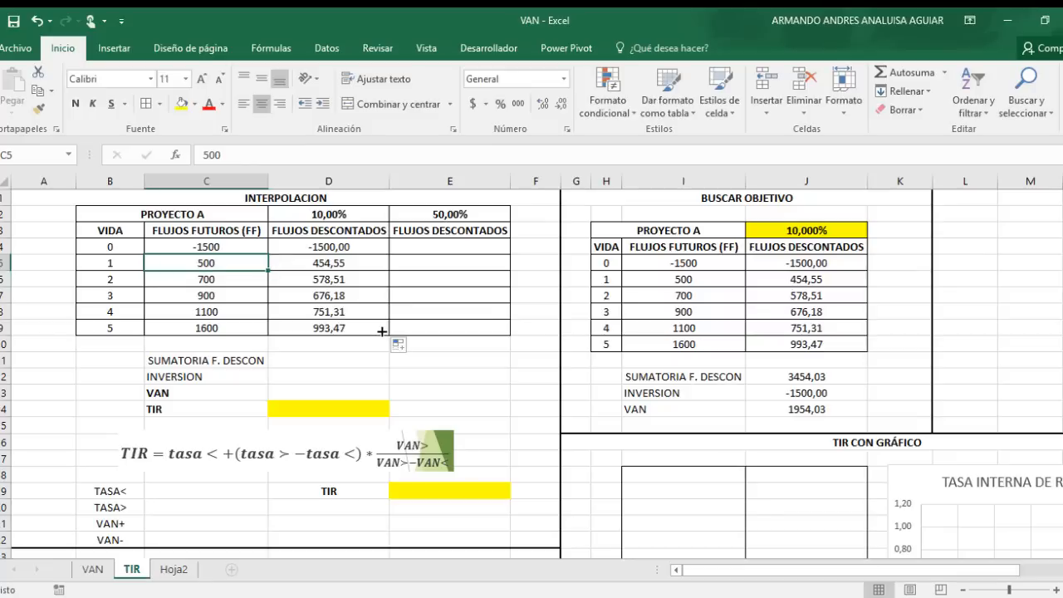
Step: Sum the discounted flows D5:D9 with SUMA in D11, beside SUMATORIA F. DESCON
key(Right)
key(Down)
key(Down)
key(Down)
key(Down)
key(Up)
key(Up)
key(Down)
key(Down)
key(Down)
key(Down)
text(=)
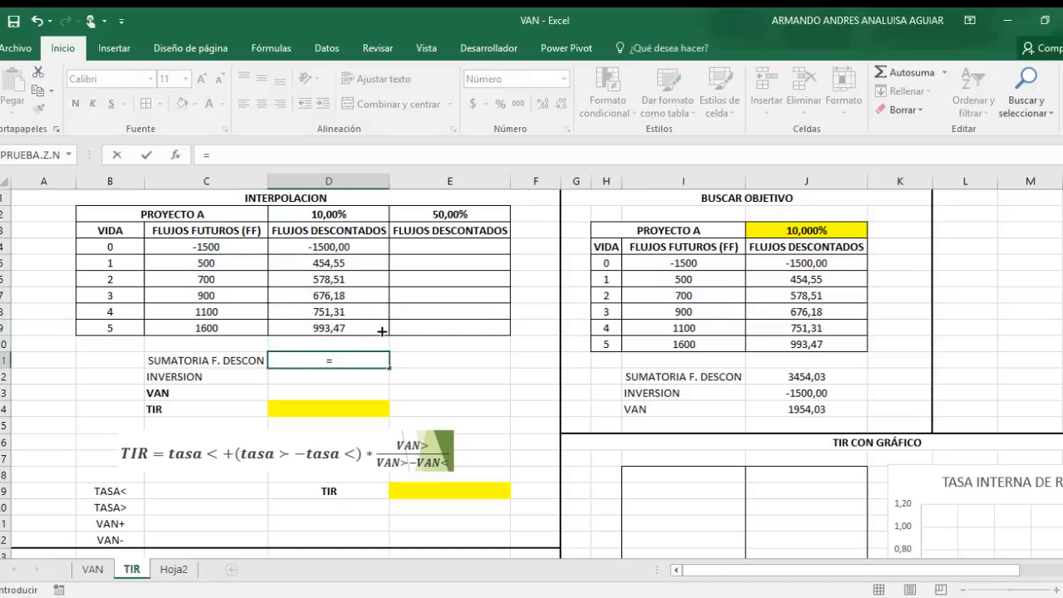
text(suMA()
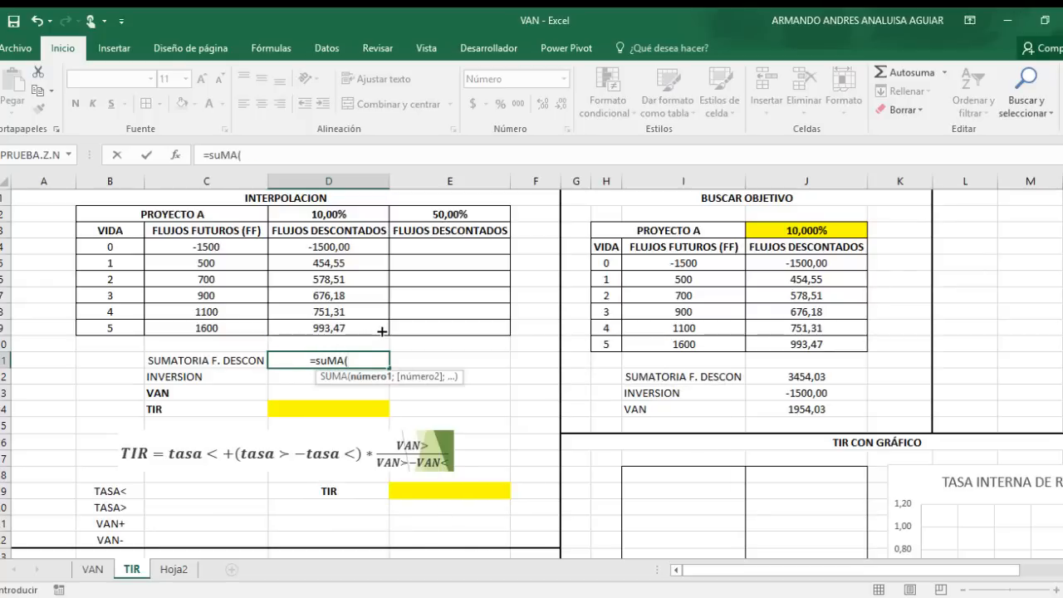
drag(377, 264, 382, 331)
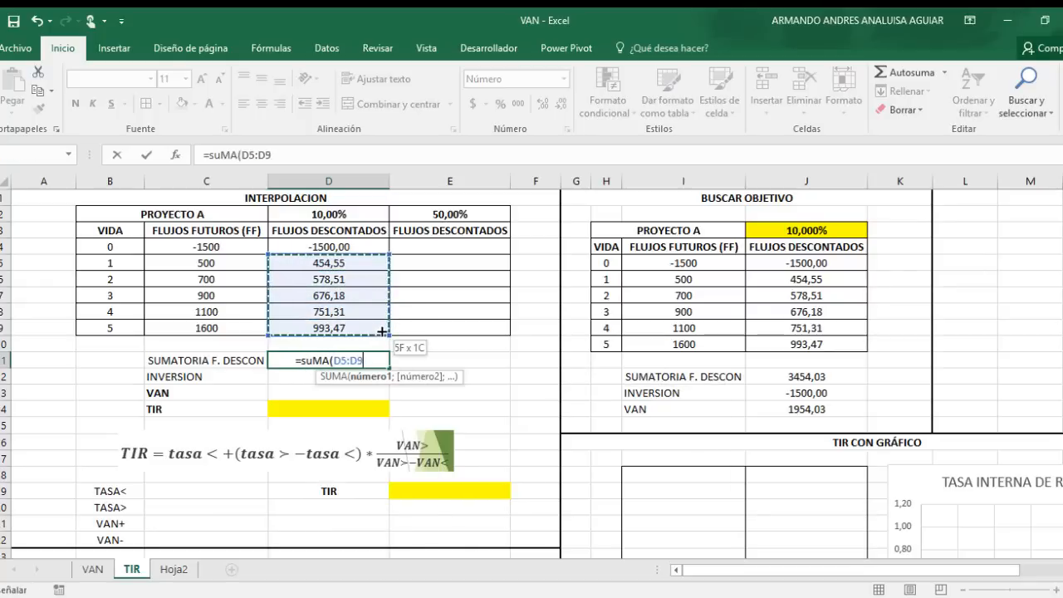
key(Return)
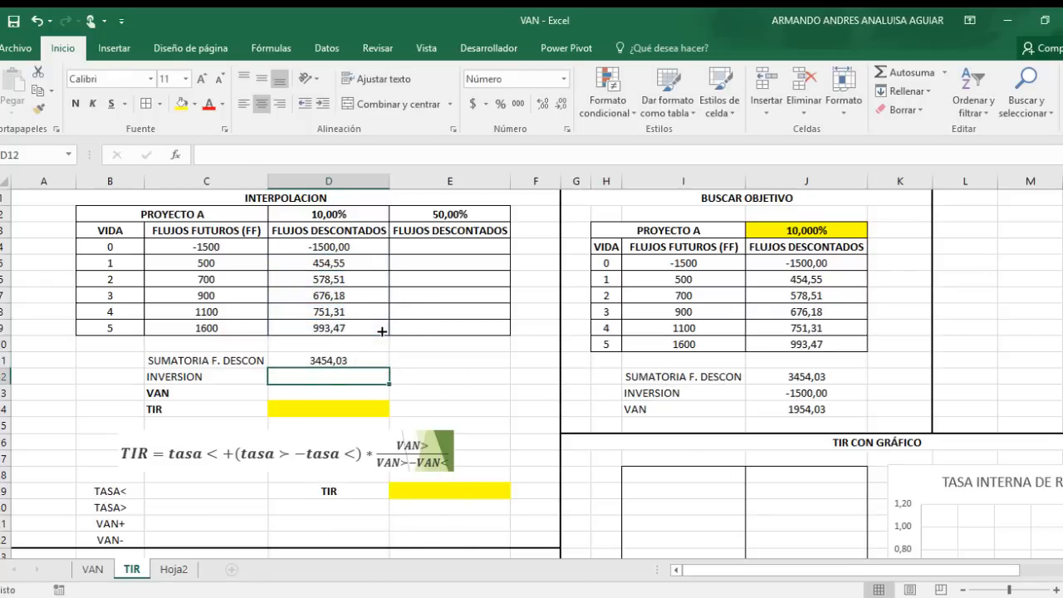
Step: Enter =D4 in D12 to bring the initial investment into the INVERSION row
text(=)
key(Up)
key(Up)
key(Up)
key(Up)
key(Up)
key(Up)
key(Up)
key(Up)
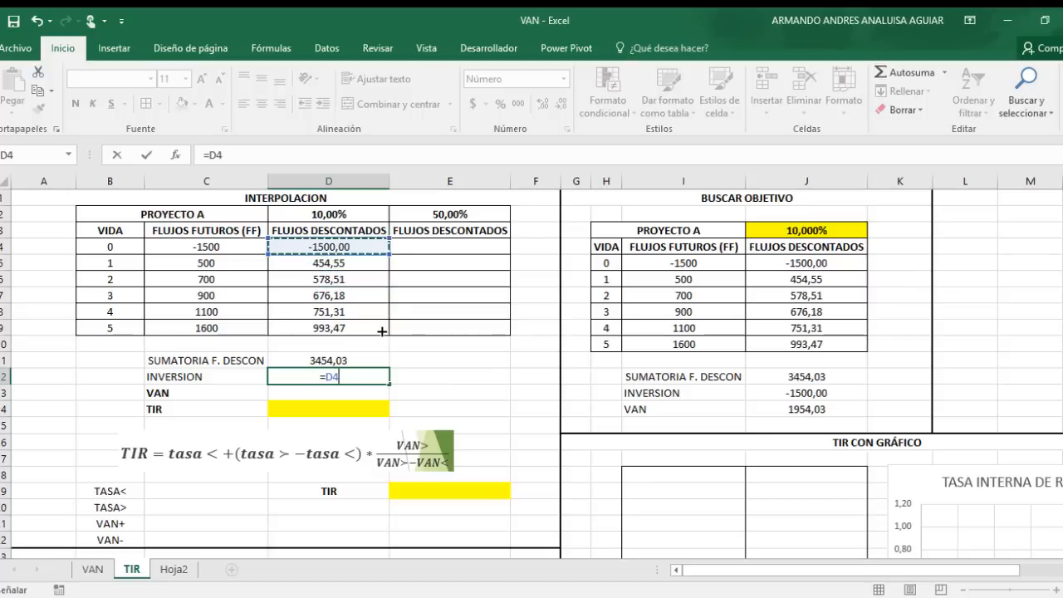
key(Return)
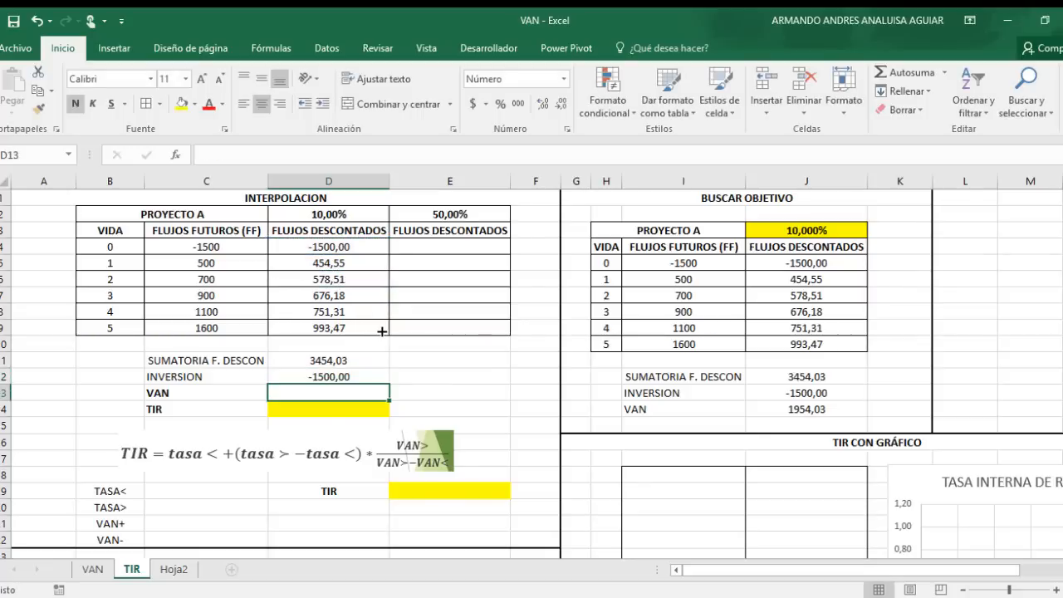
Step: Calculate the VAN for the 10% rate in D13 with the formula =D12+D11
text(=)
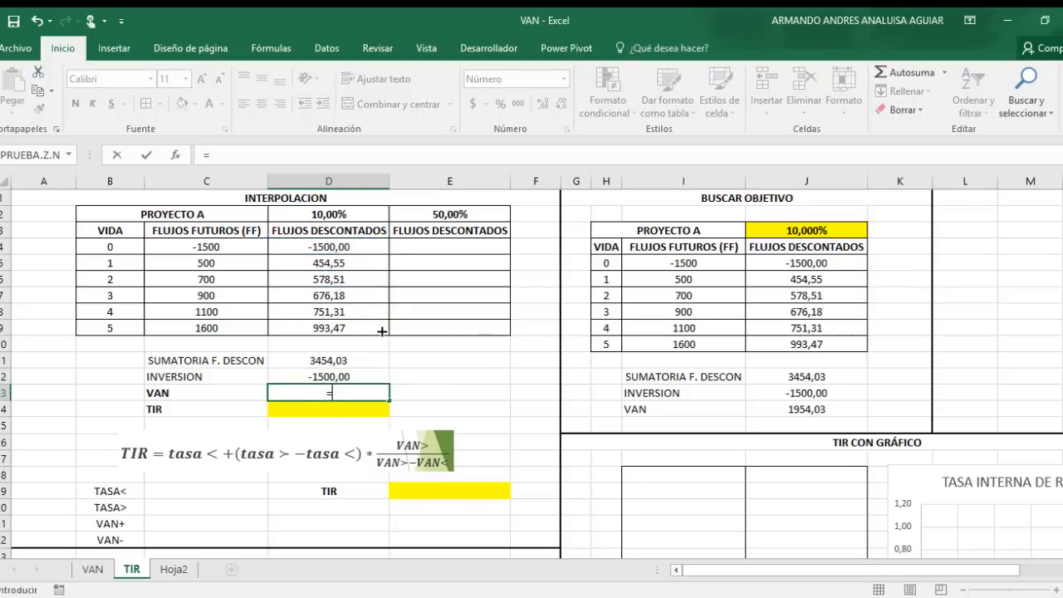
key(Up)
text(+)
key(Up)
key(Up)
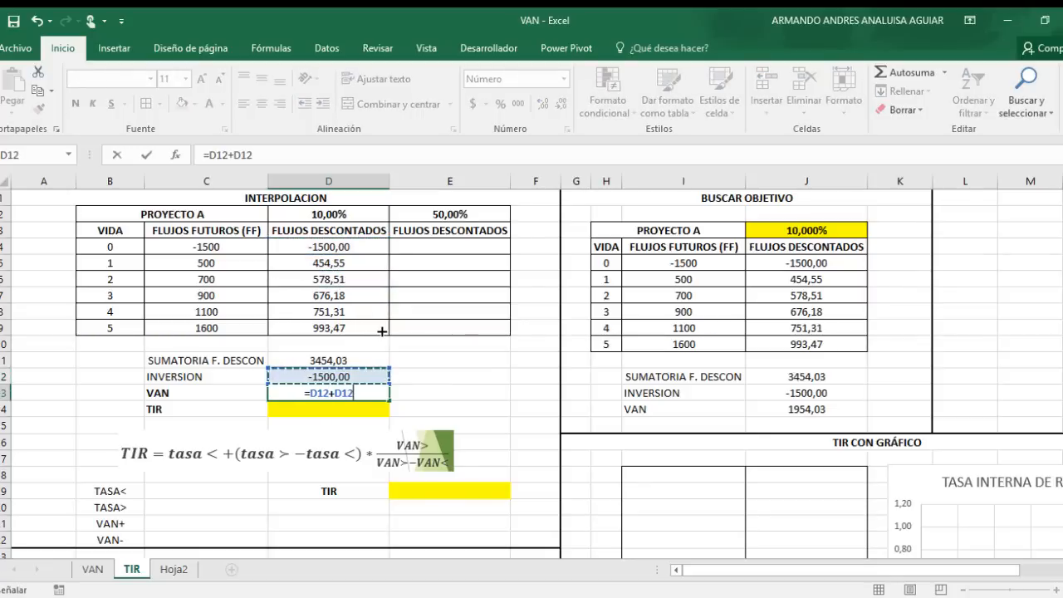
key(Return)
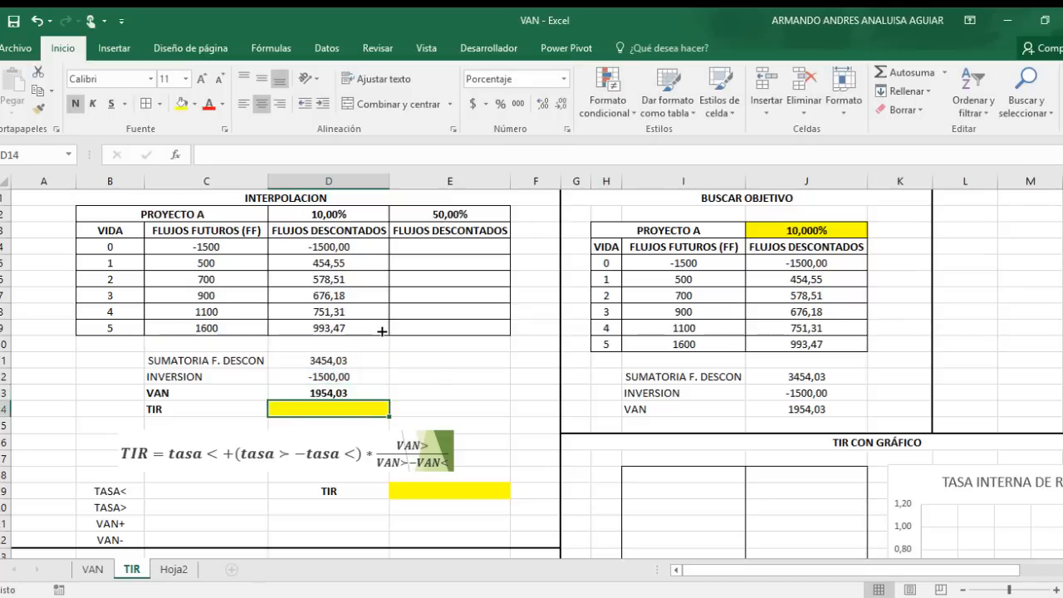
Step: Examine the empty interpolation input cells, the VAN formula in D13 and the discount rate in D2
click(188, 491)
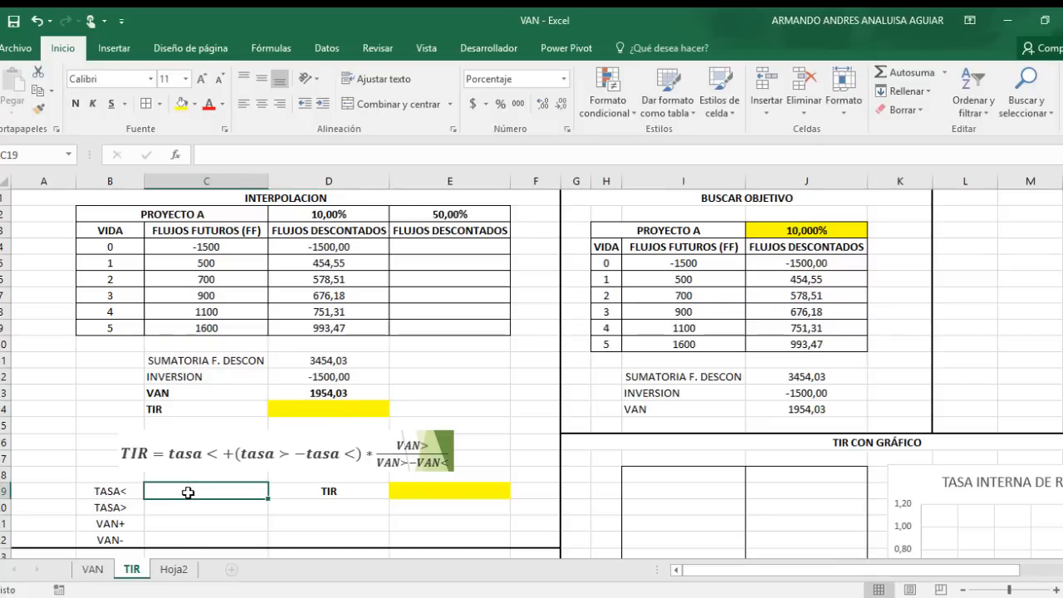
key(Up)
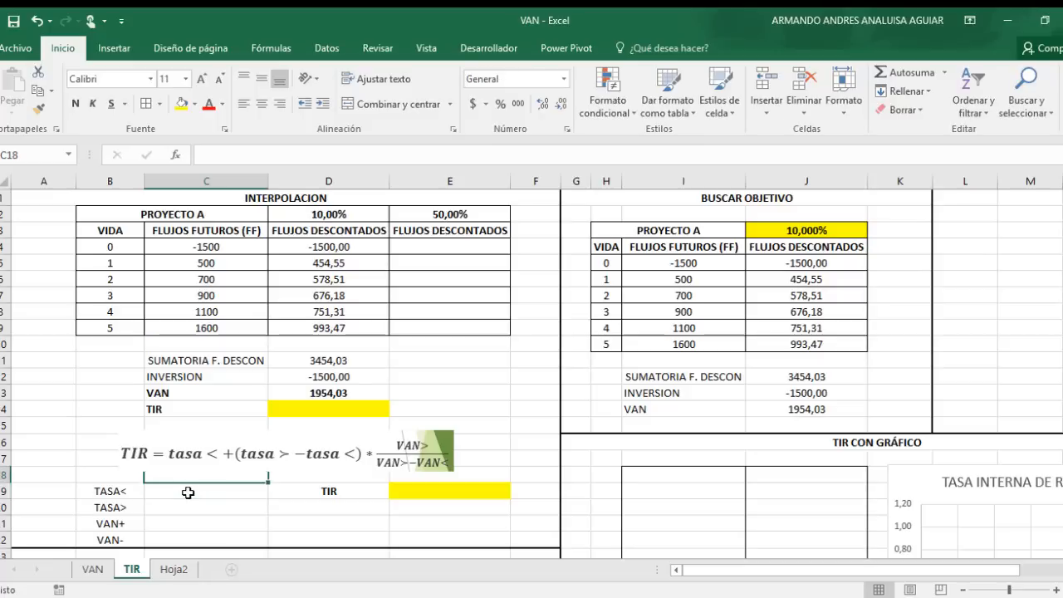
click(345, 392)
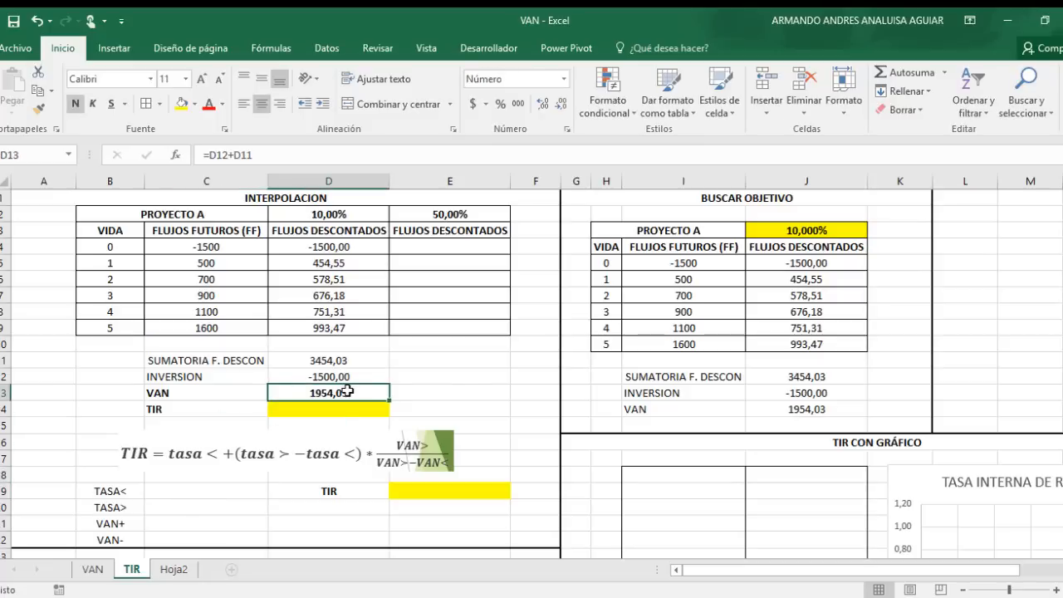
key(Right)
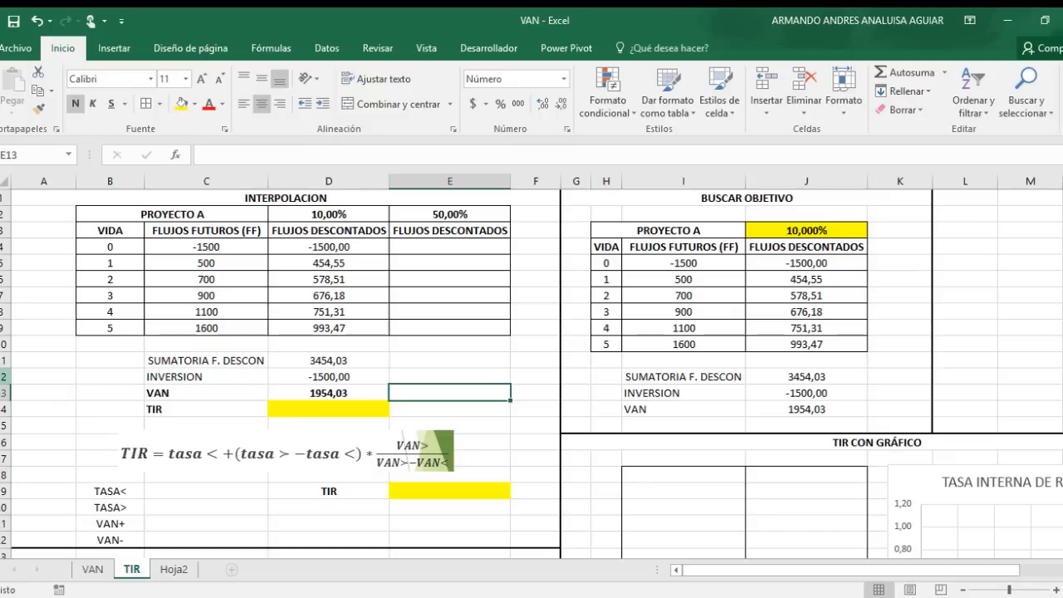
key(Up)
key(Up)
key(Up)
key(Up)
key(Up)
key(Up)
key(Up)
key(Up)
key(Up)
key(Up)
key(Up)
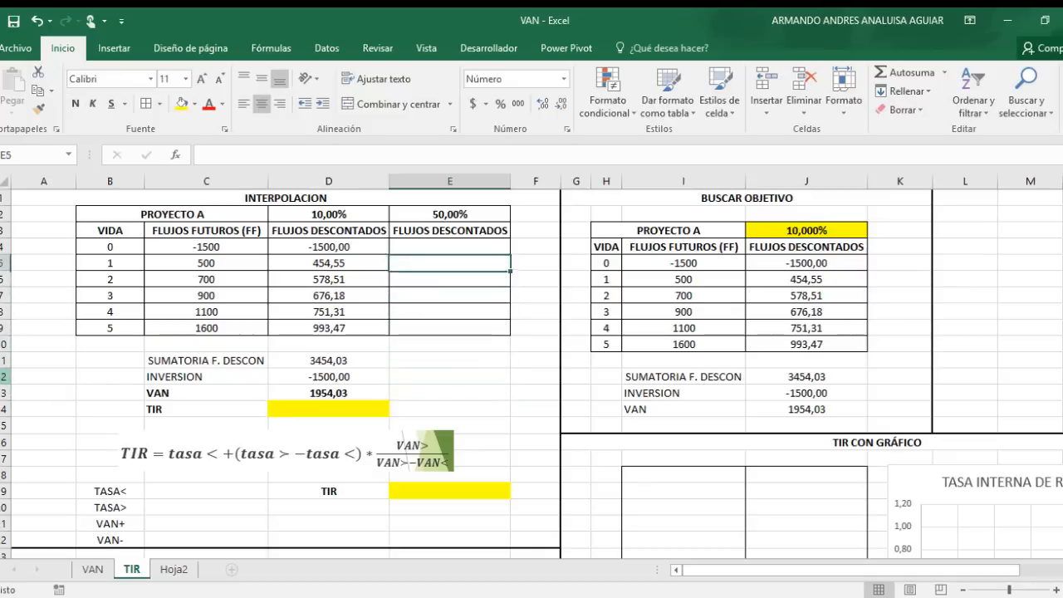
key(Left)
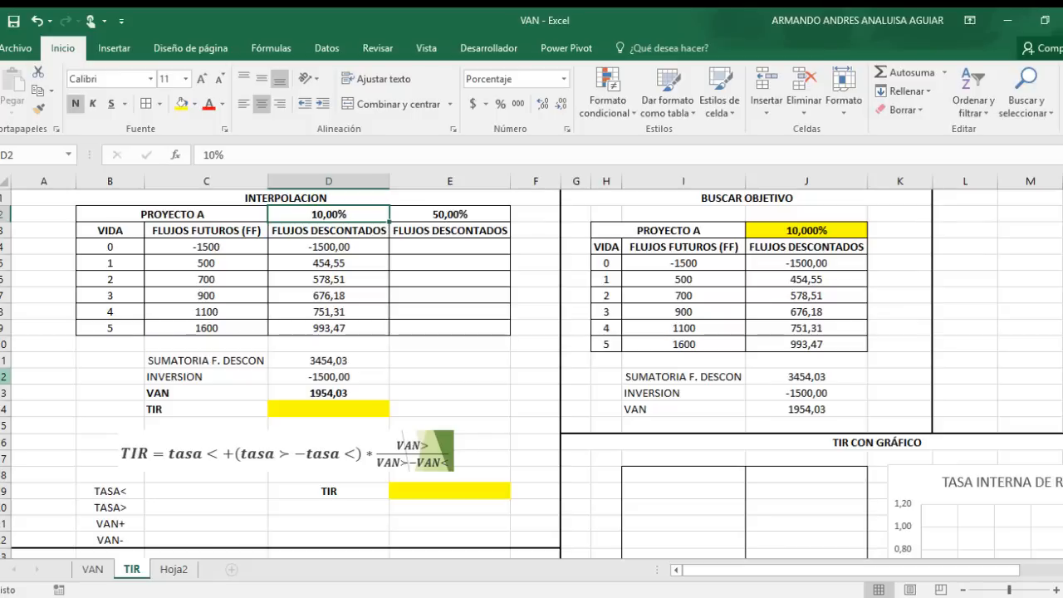
Step: Set the second discount rate in E2 to 50%
click(449, 214)
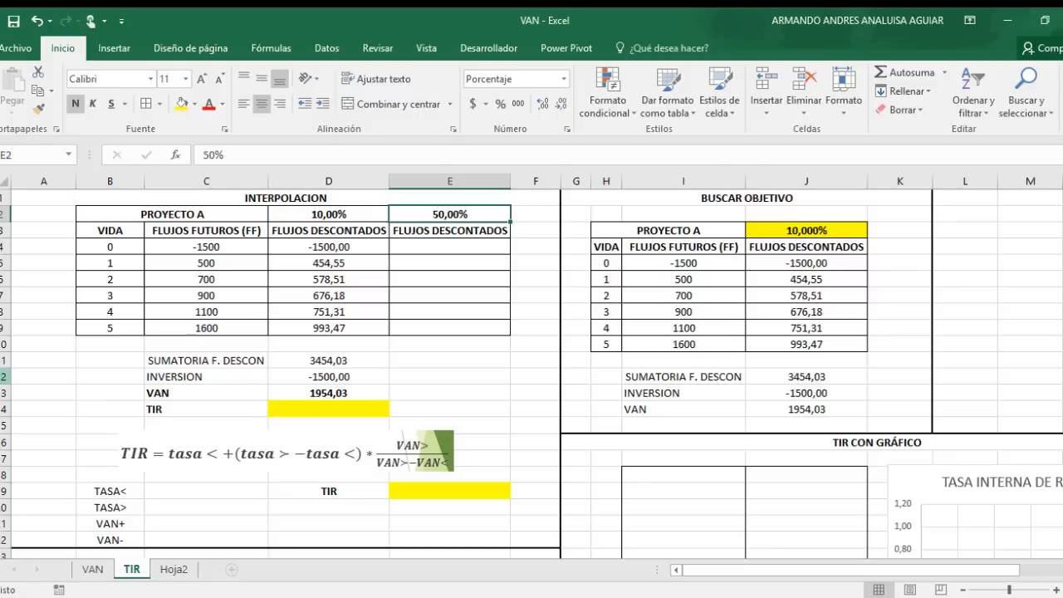
text(50)
key(Return)
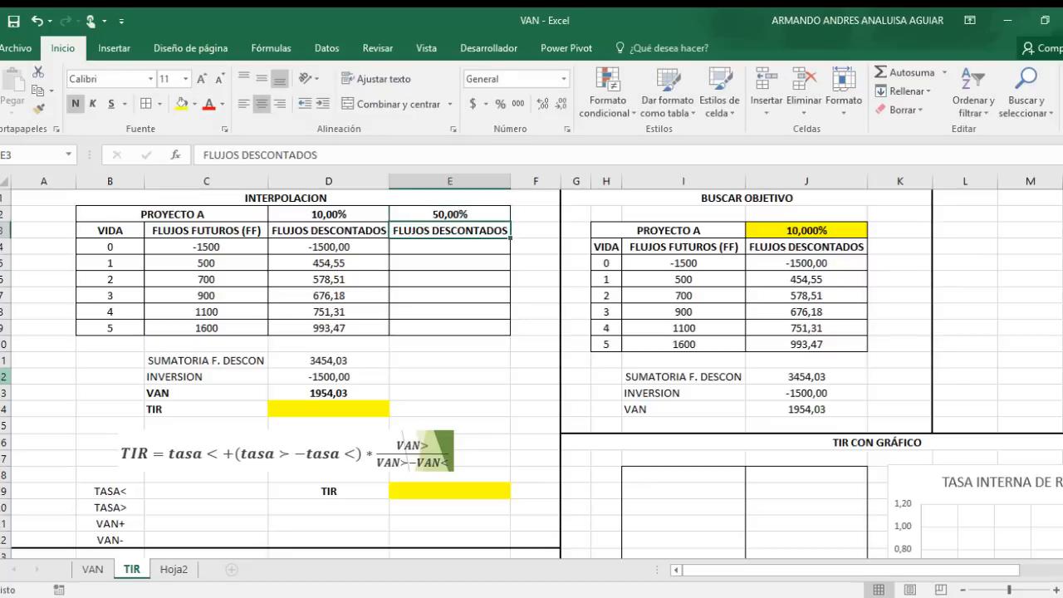
Step: Enter =C4 in E4 as the year 0 discounted flow in the 50% column
click(449, 247)
text(=)
key(Left)
key(Left)
key(Return)
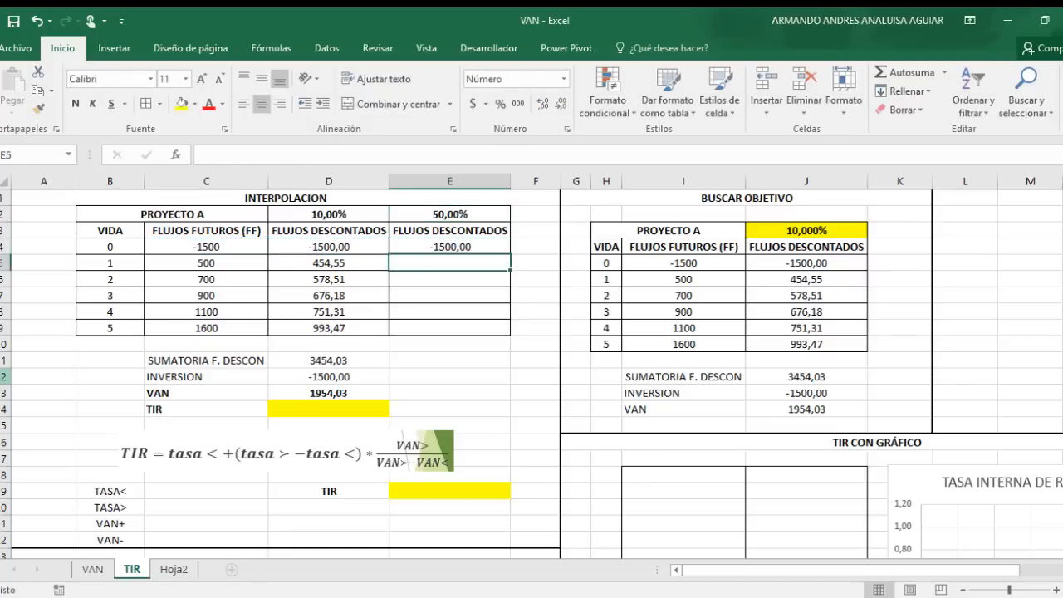
Step: Calculate the year 1 discounted flow in E5 with =C5*(1+$E$2)^-B5 and fill the formula down to E9
text(=)
key(Left)
key(Left)
key(Left)
key(Right)
text(*(1+)
key(Up)
key(Up)
key(Up)
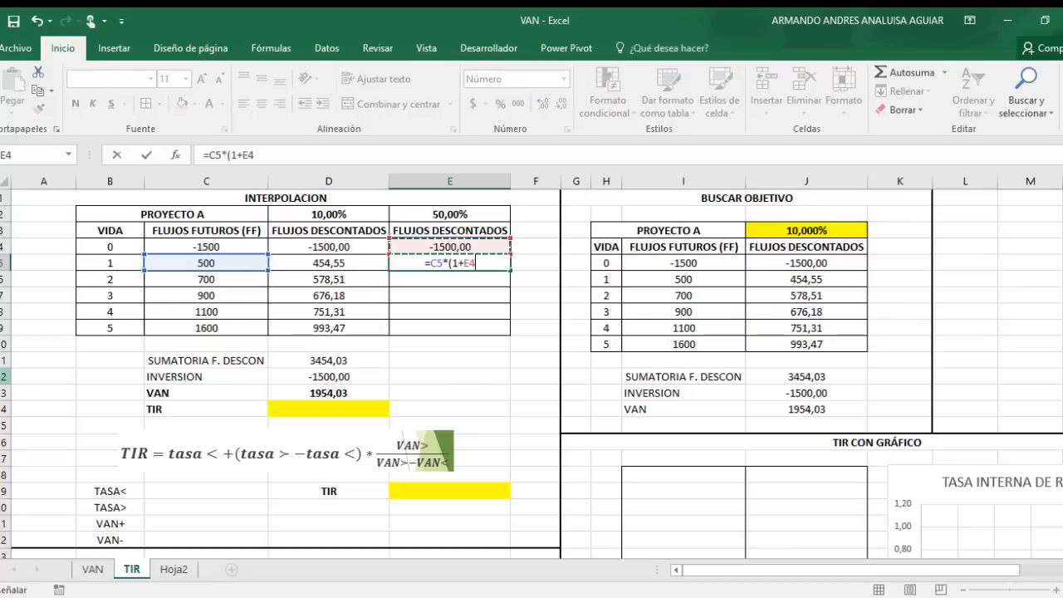
key(F4)
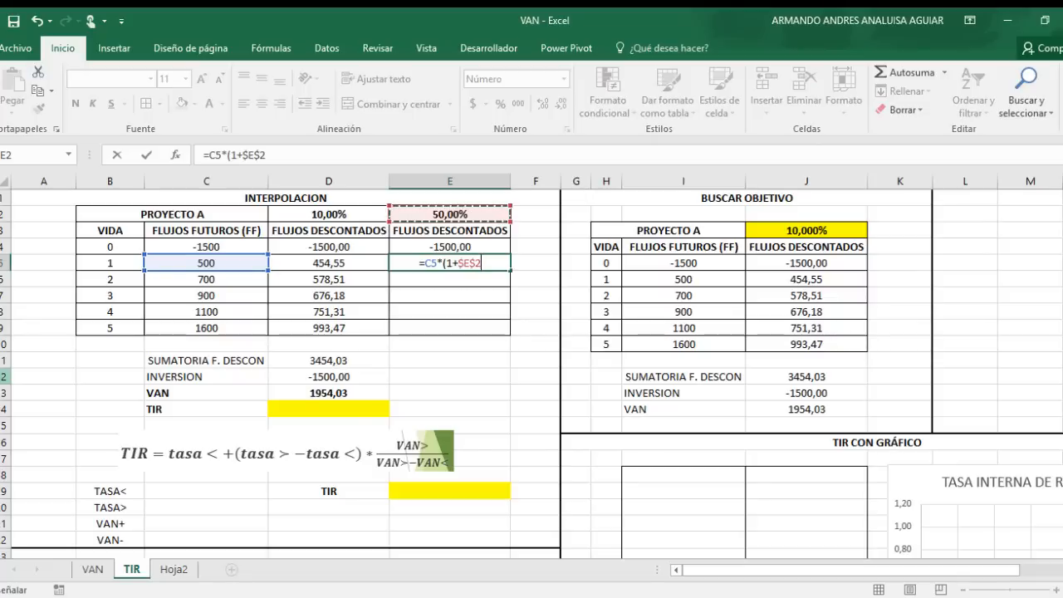
text()^3)
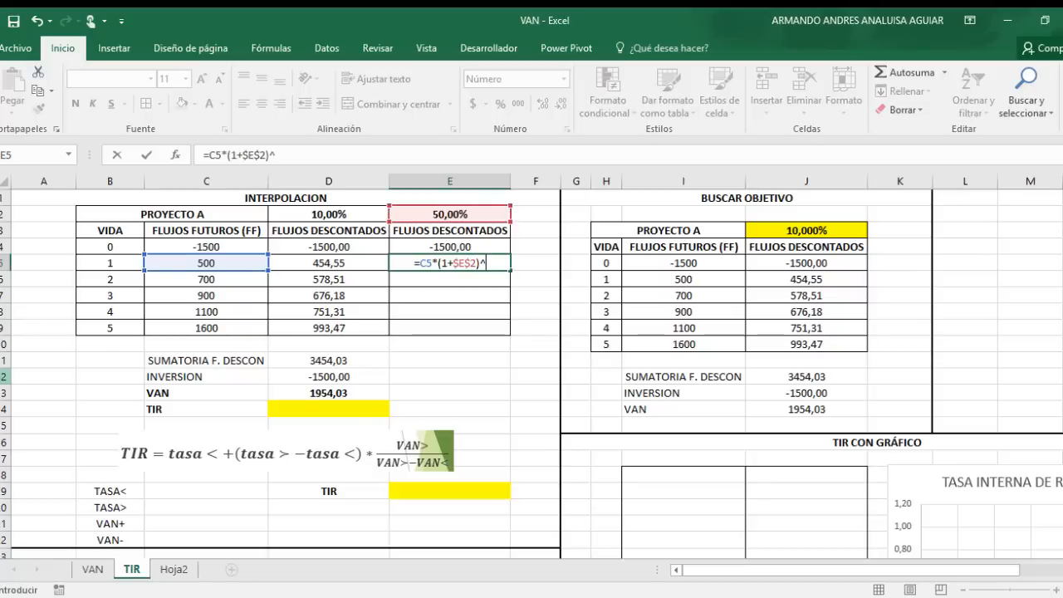
key(BackSpace)
text(-)
key(Left)
key(Left)
key(Left)
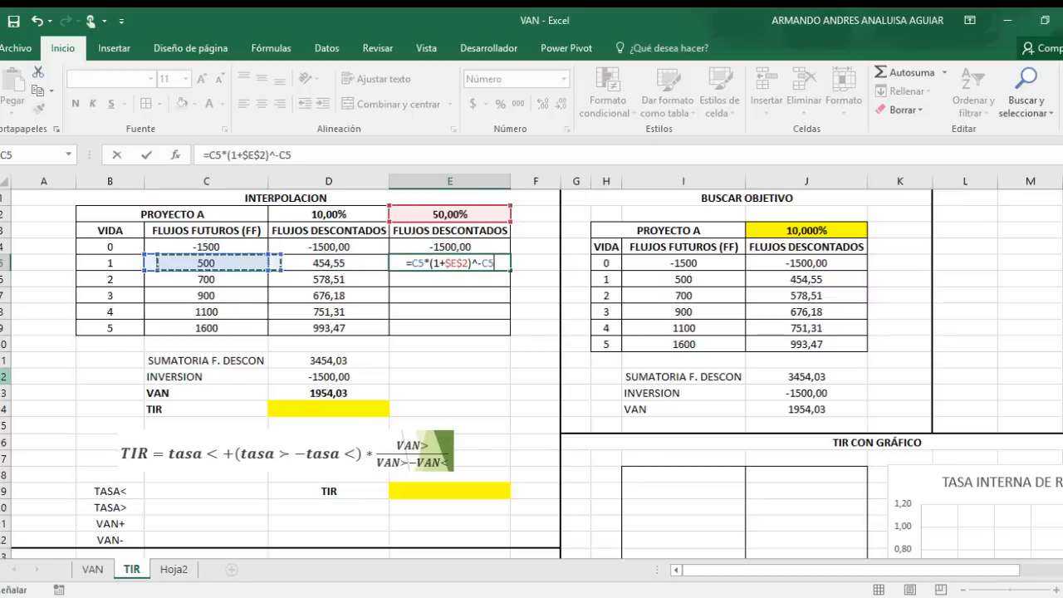
key(ctrl+Return)
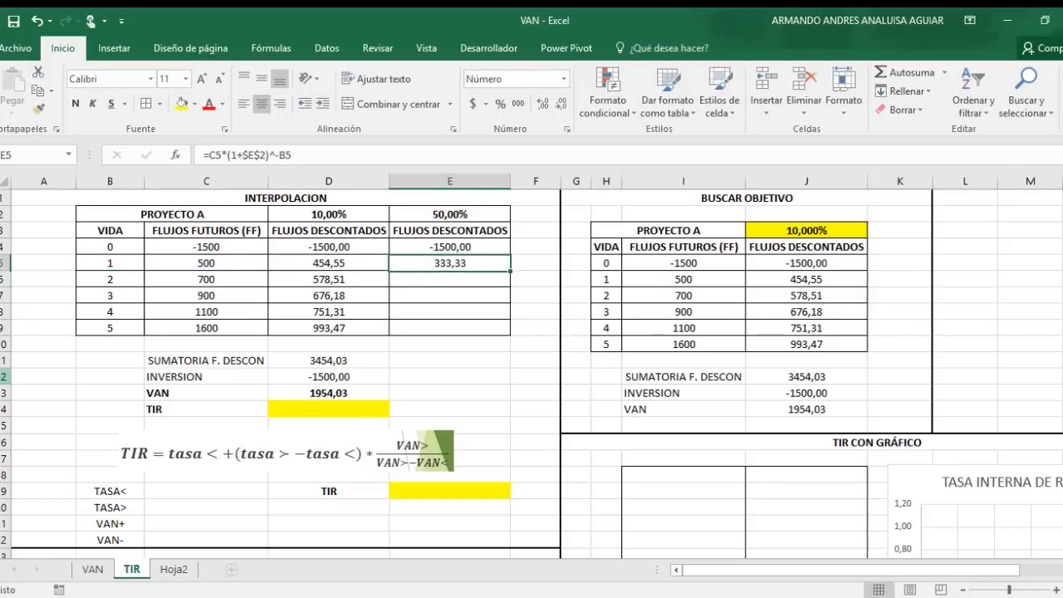
drag(510, 270, 496, 332)
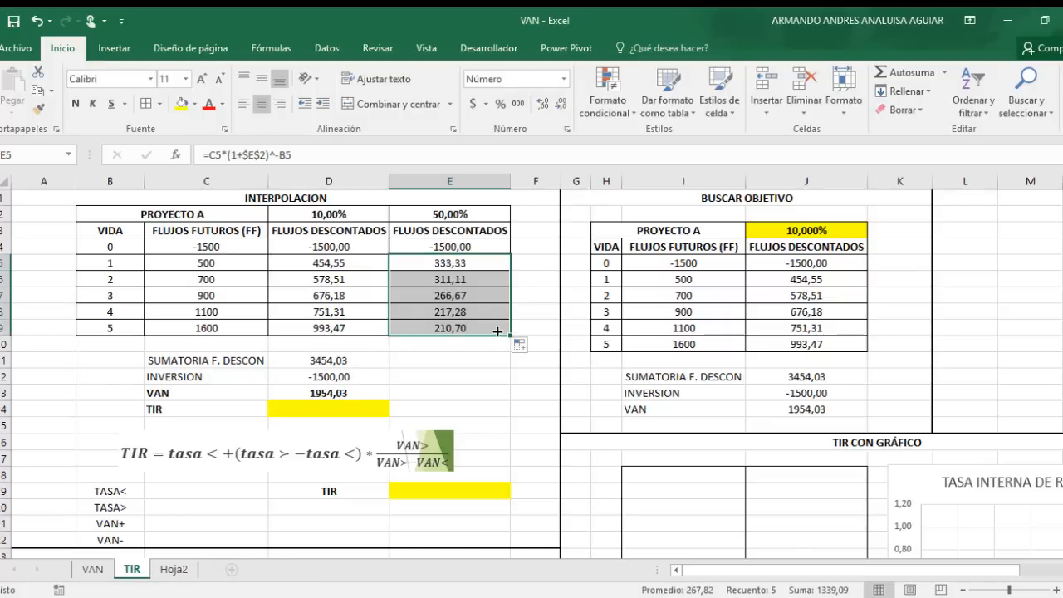
Step: Sum the 50% column's discounted flows in E11 with the formula =SUMA(E5:E9)
key(Down)
key(Down)
key(Down)
key(Down)
key(Down)
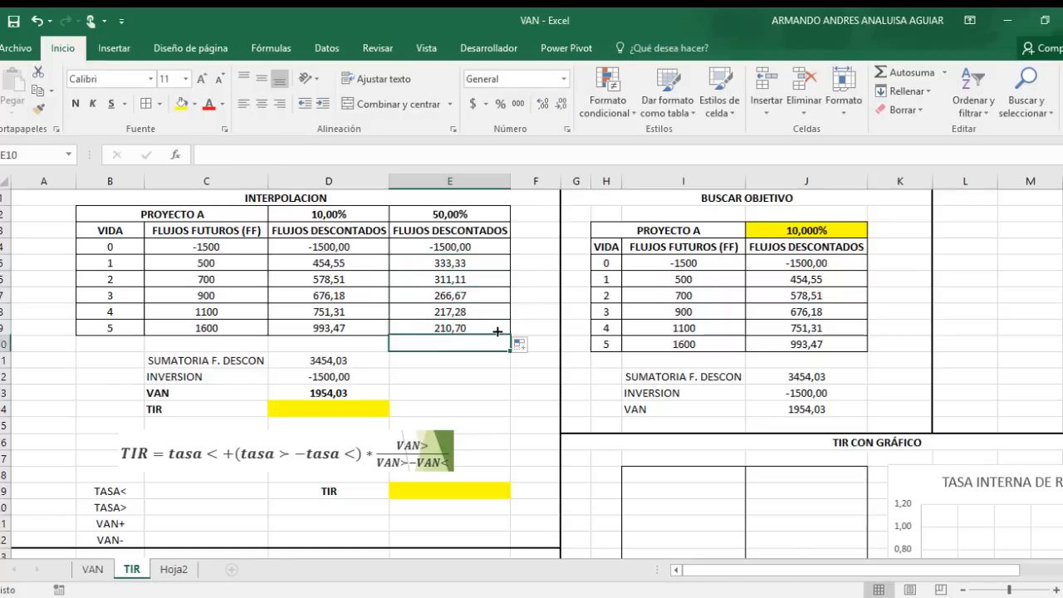
key(Down)
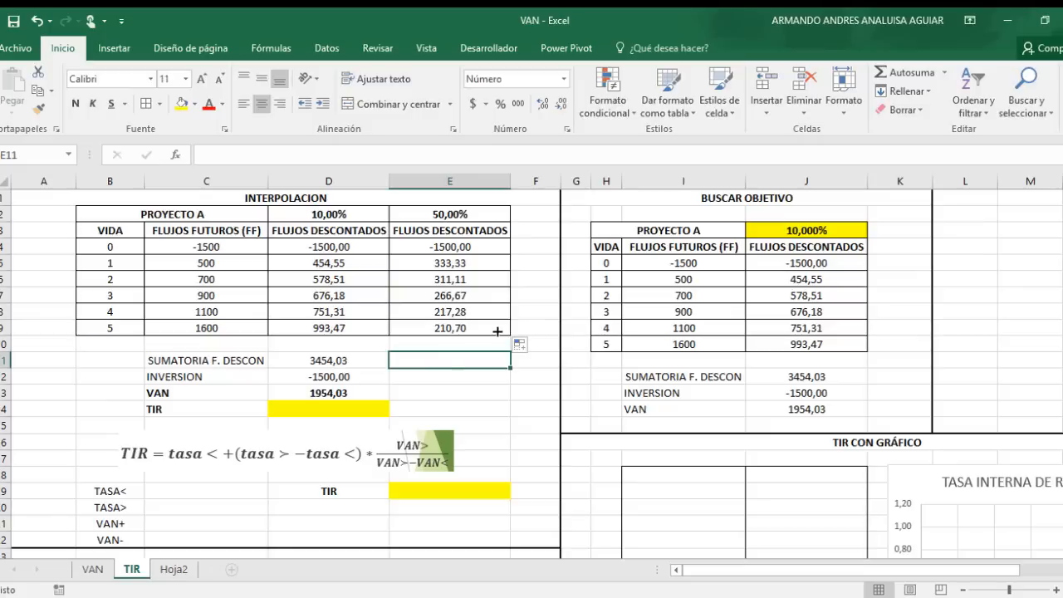
text(=SUMA()
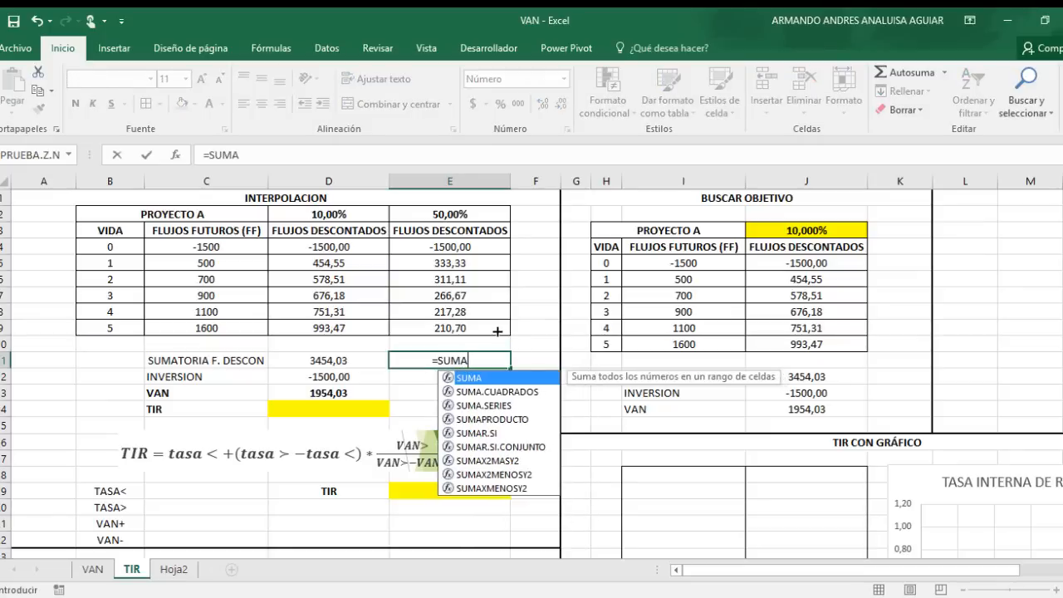
key(Up)
key(Up)
key(Up)
key(Up)
key(Up)
key(Up)
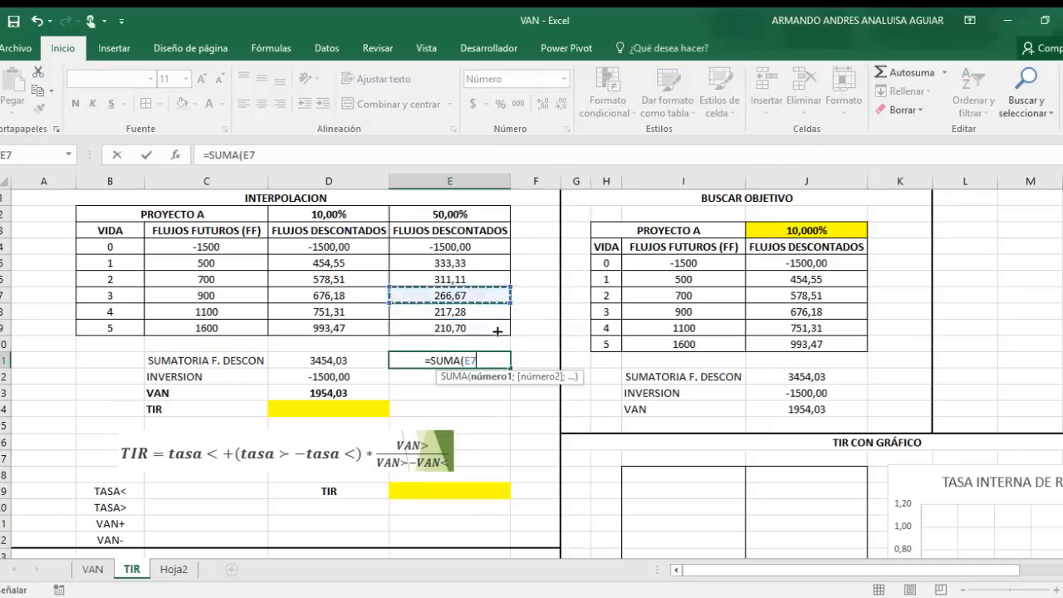
key(shift+Down)
key(shift+Down)
key(shift+Down)
key(shift+Down)
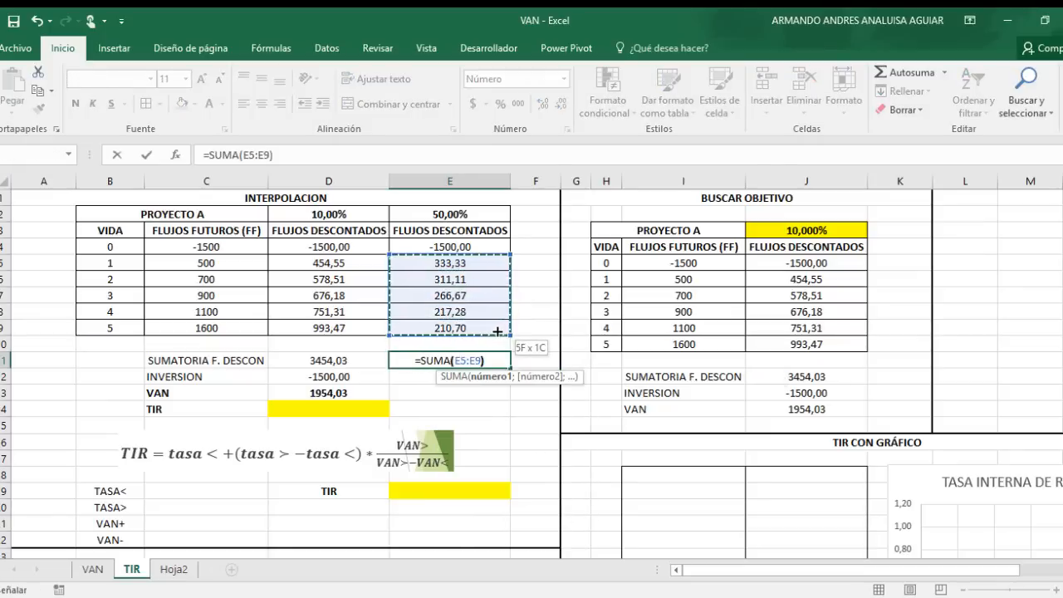
key(Return)
Step: Bring the initial investment into E12 of the 50% column with the formula =E4
text(=)
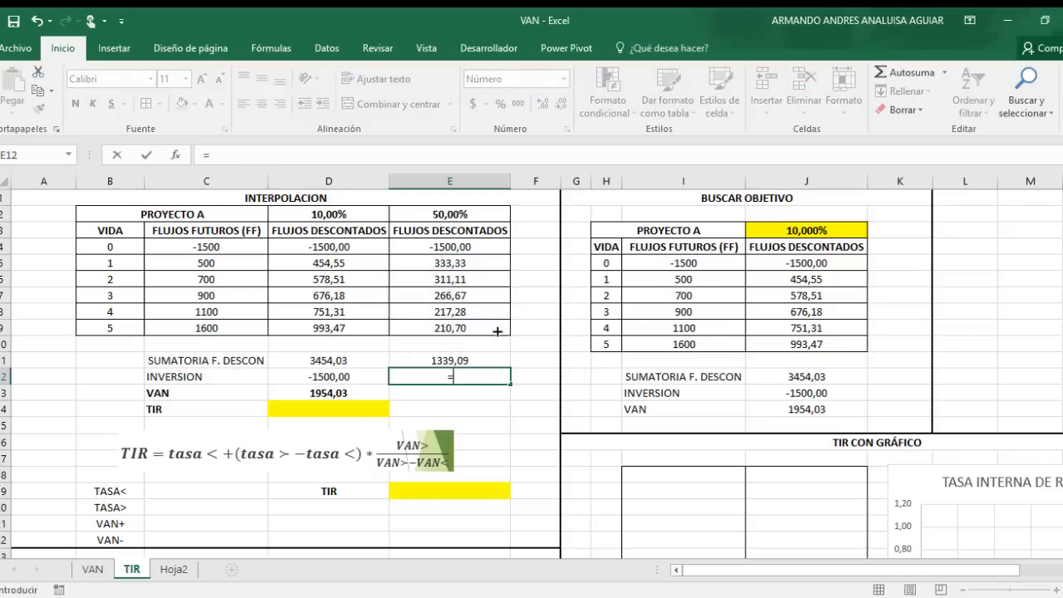
key(Up)
key(Up)
key(Up)
key(Up)
key(Up)
key(Up)
key(Up)
key(Up)
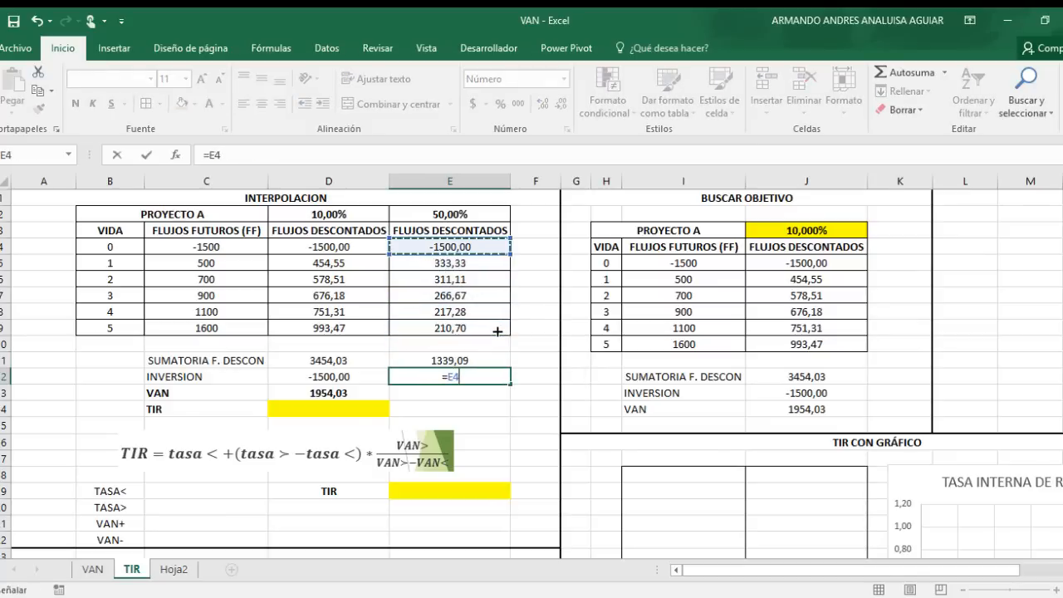
key(Return)
Step: Calculate the VAN for the 50% rate in E13 with the formula =E12+E11
text(=)
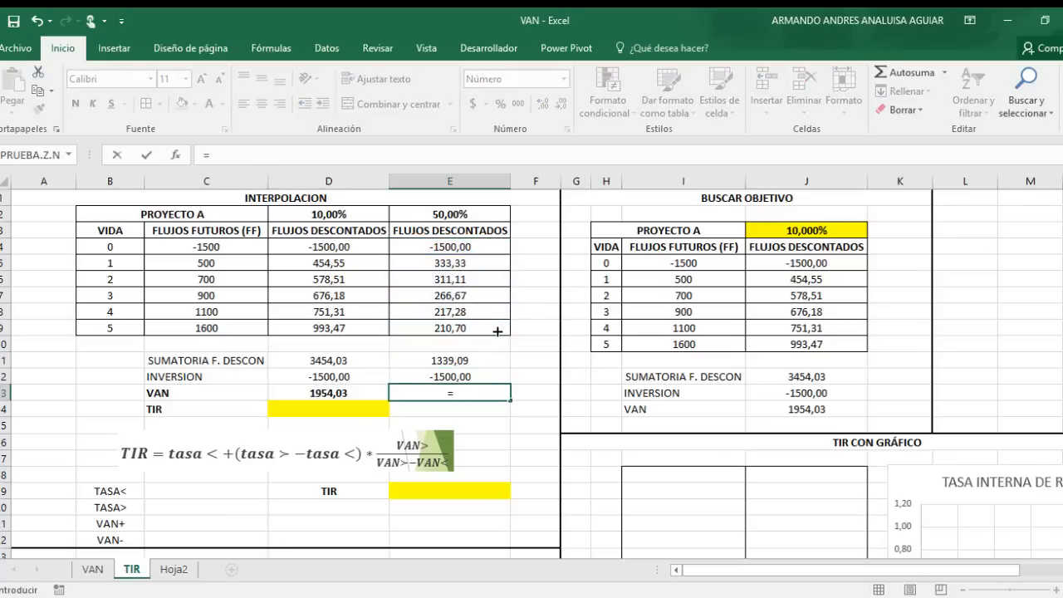
key(Up)
text(+)
key(Up)
key(Up)
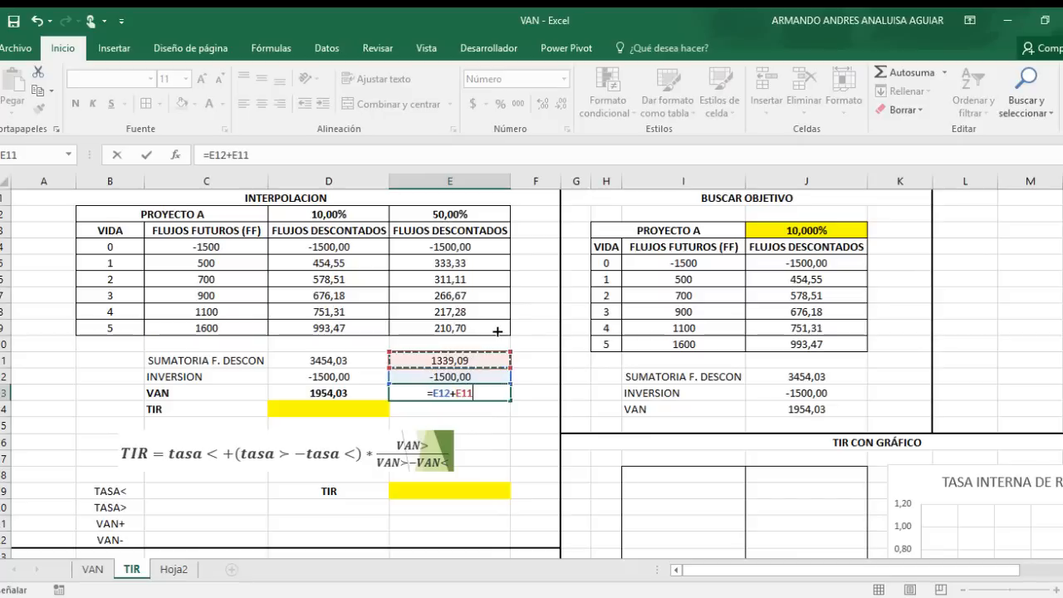
key(Return)
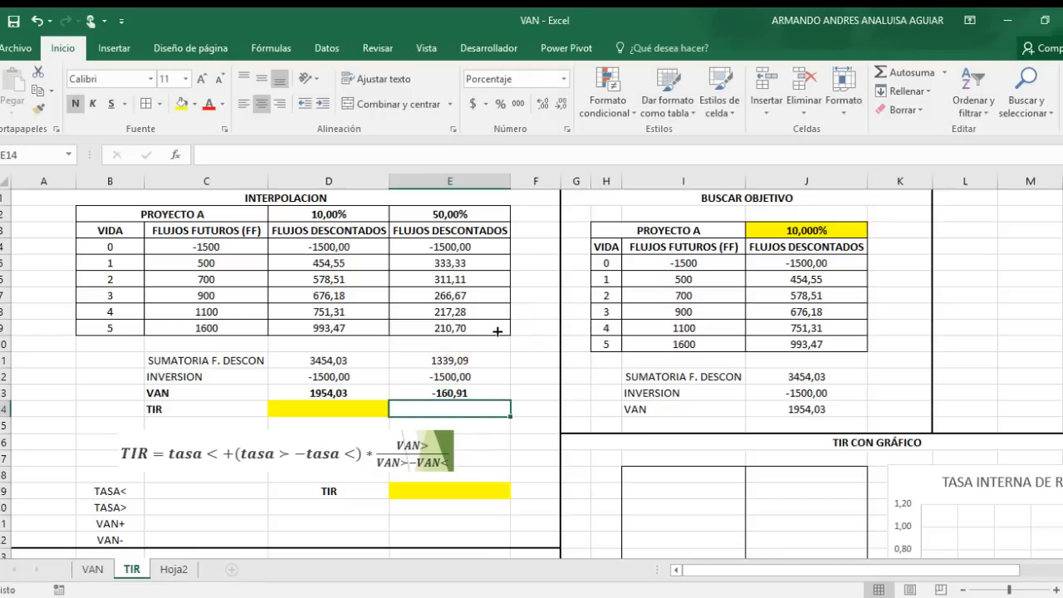
Step: Enter the interpolation rates: 10% for TASA< in C19 and 50% for TASA> in C20
key(Left)
key(Down)
key(Down)
key(Down)
key(Down)
key(Down)
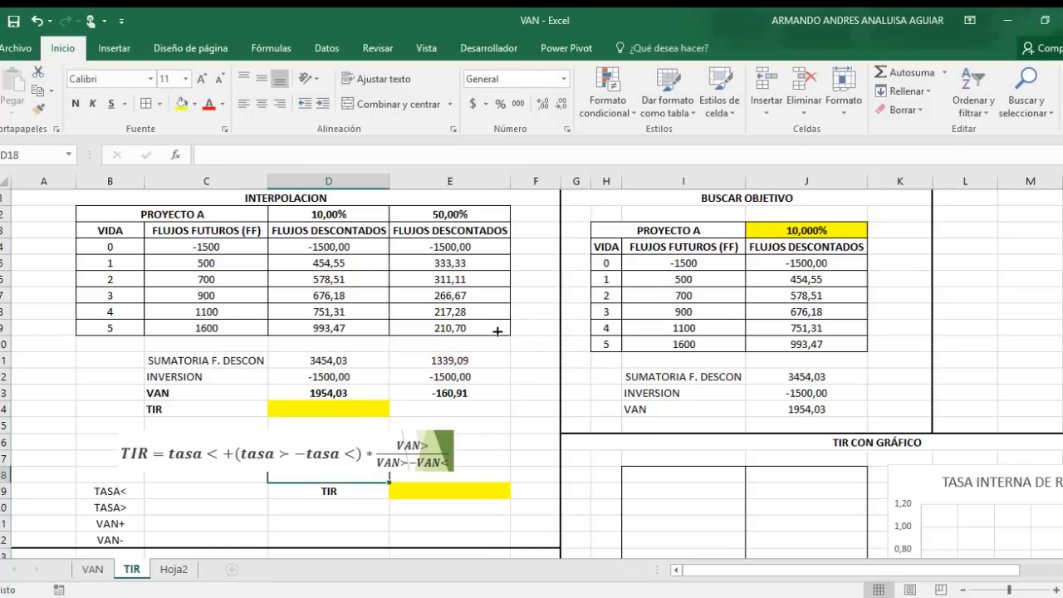
key(Left)
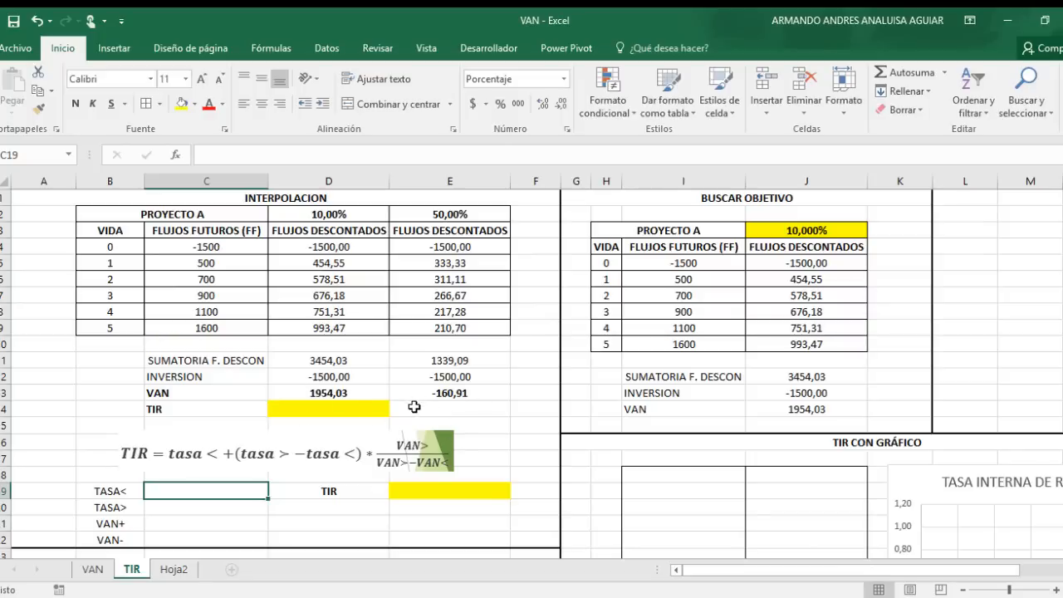
text(=)
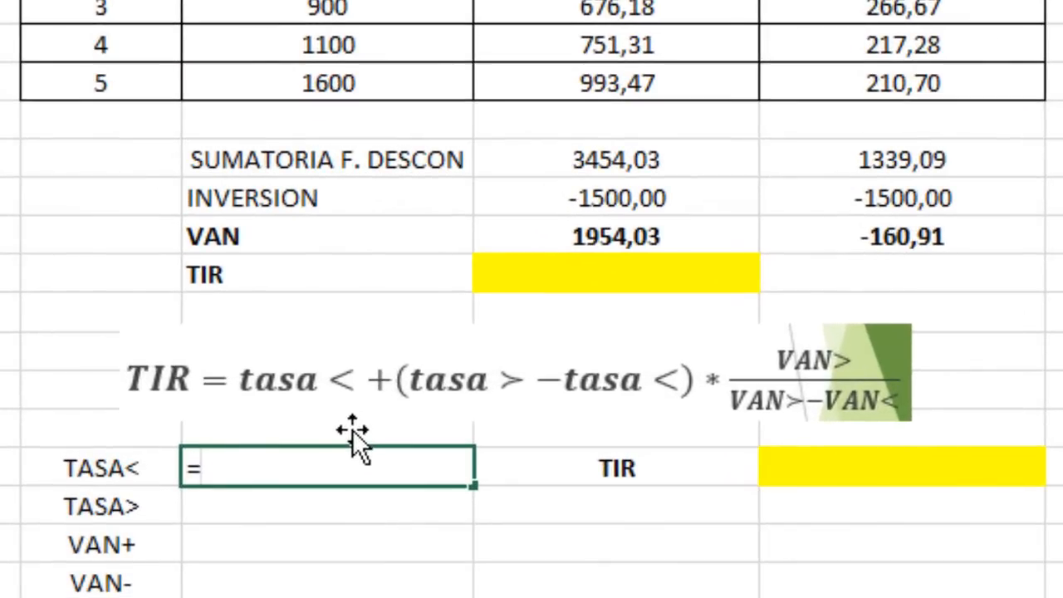
key(BackSpace)
text(10%)
key(Return)
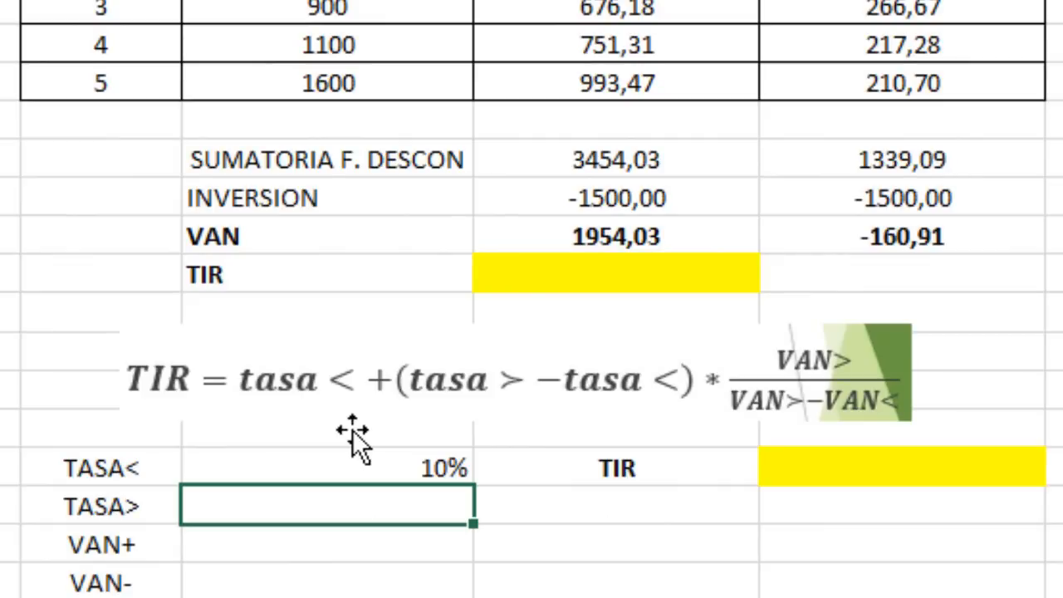
text(50%)
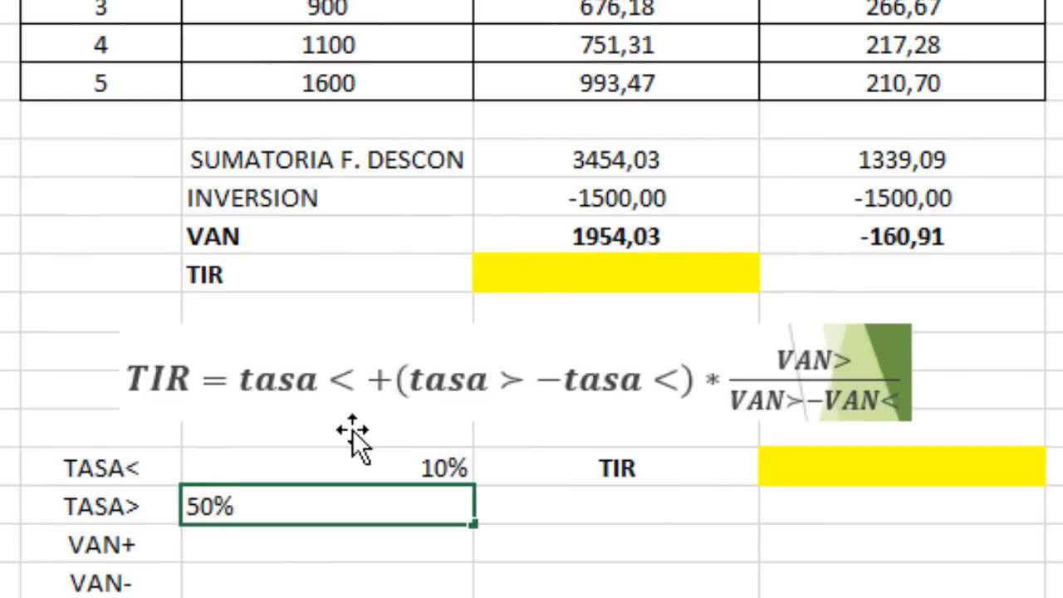
key(Return)
Step: Link the VAN+ input in C21 to the VAN of the 10% column with =D13
text(=)
key(Up)
key(Up)
key(Up)
key(Up)
key(Up)
key(Up)
key(Up)
key(Up)
key(Right)
key(Return)
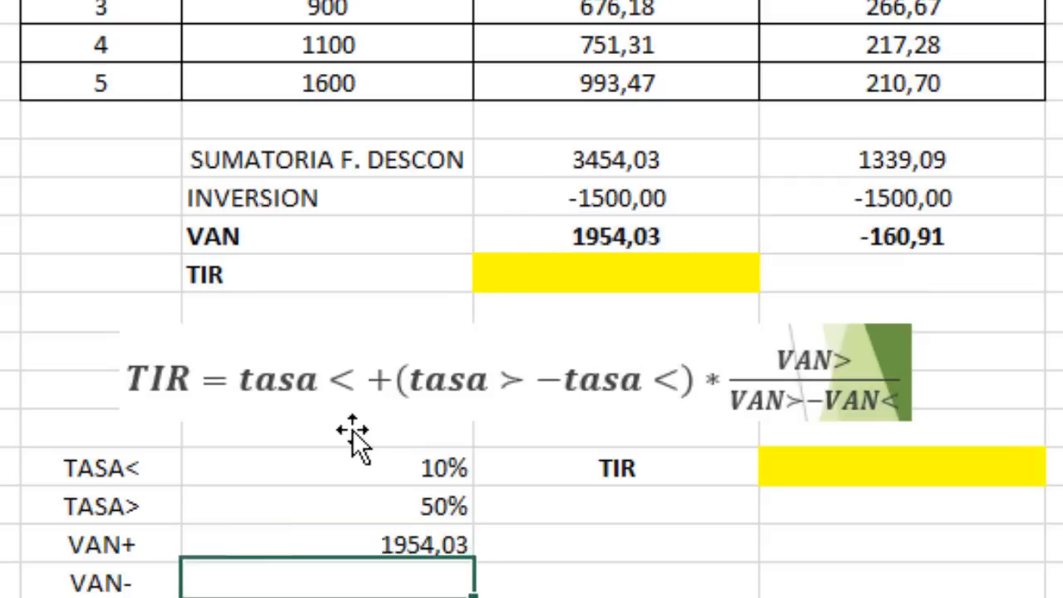
Step: Link the VAN- input in C22 to the VAN of the 50% column with =E13
text(=)
key(Right)
key(Right)
key(Right)
key(Right)
key(Up)
key(Up)
key(Left)
key(Up)
key(Up)
key(Left)
key(Up)
key(Up)
key(Up)
key(Up)
key(Up)
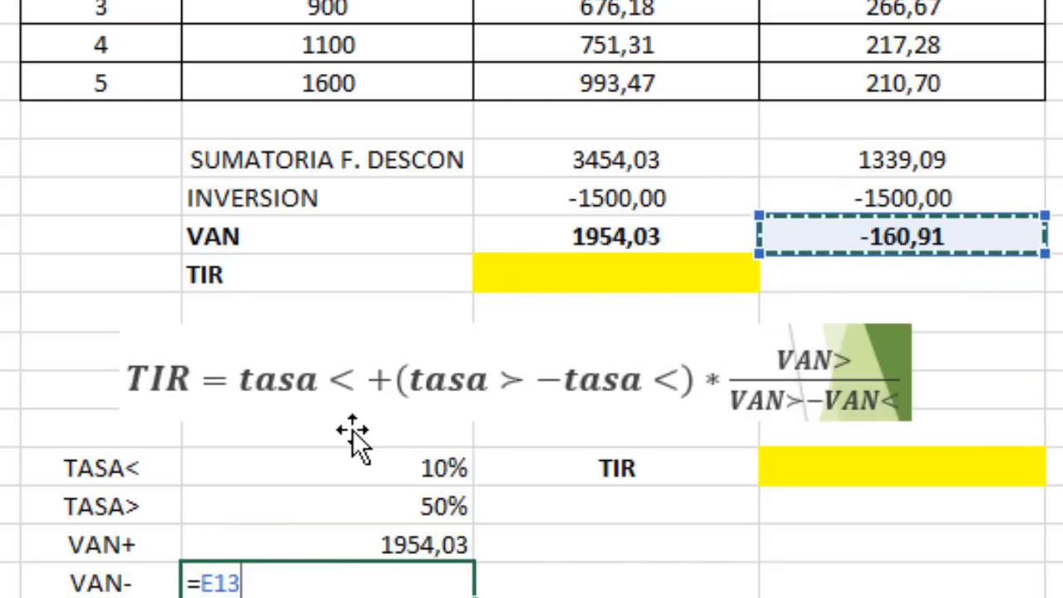
key(Return)
Step: Start the TIR interpolation formula in E19 with the rate terms =(C19+((C20-C19)
key(Up)
key(Up)
key(Up)
key(Right)
key(Right)
key(Up)
text(=)
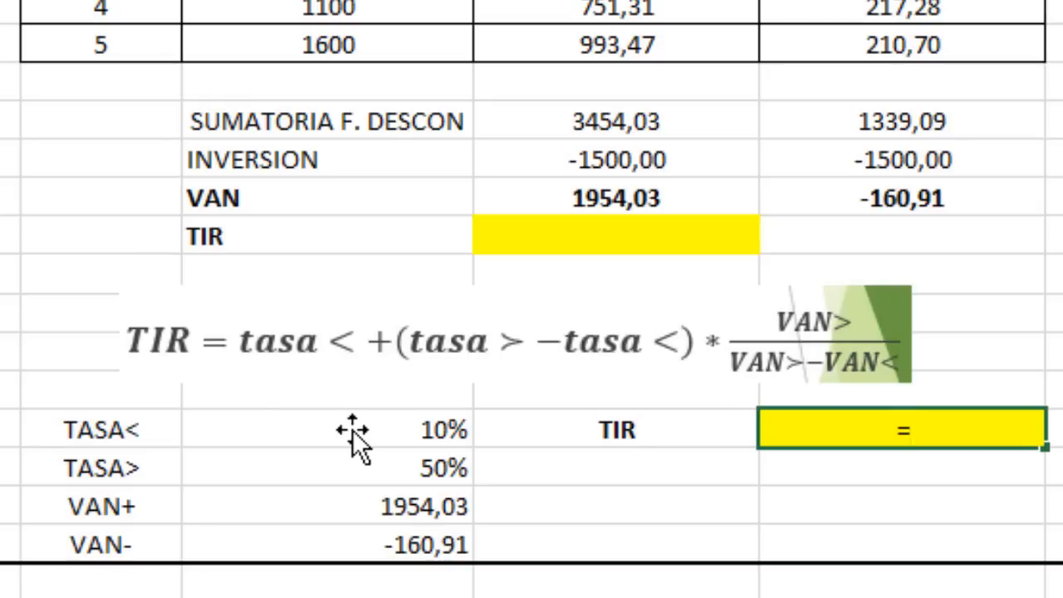
text(()
key(Left)
key(Left)
text(+()
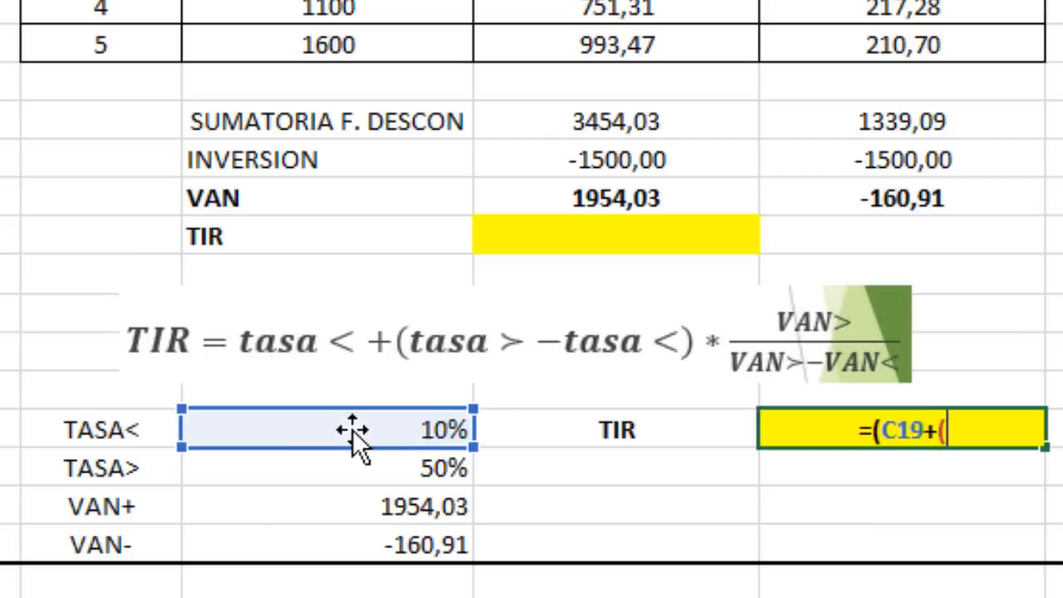
text(()
key(Left)
key(Down)
text(-)
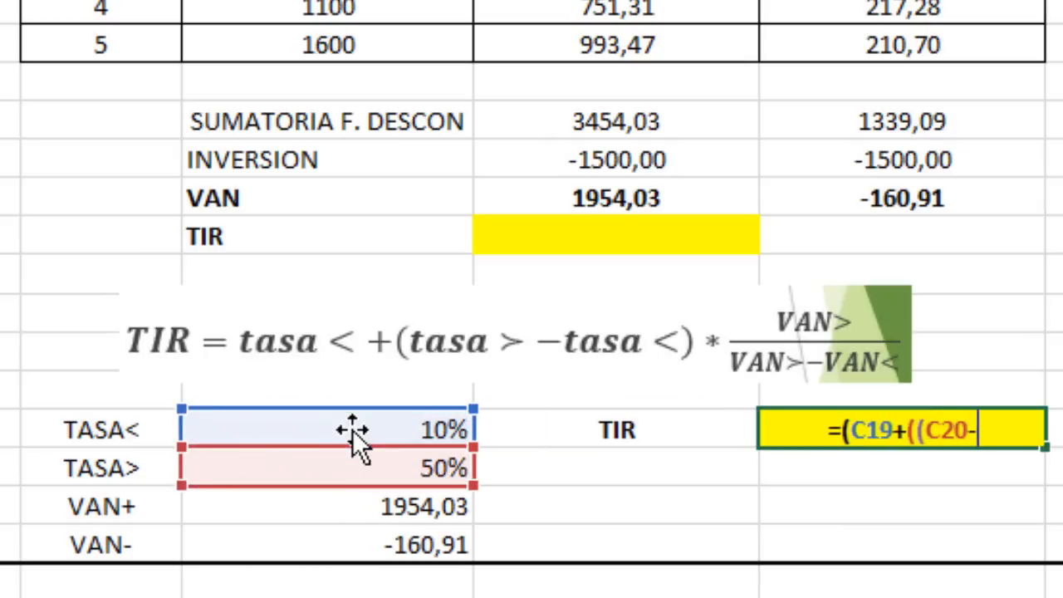
key(Left)
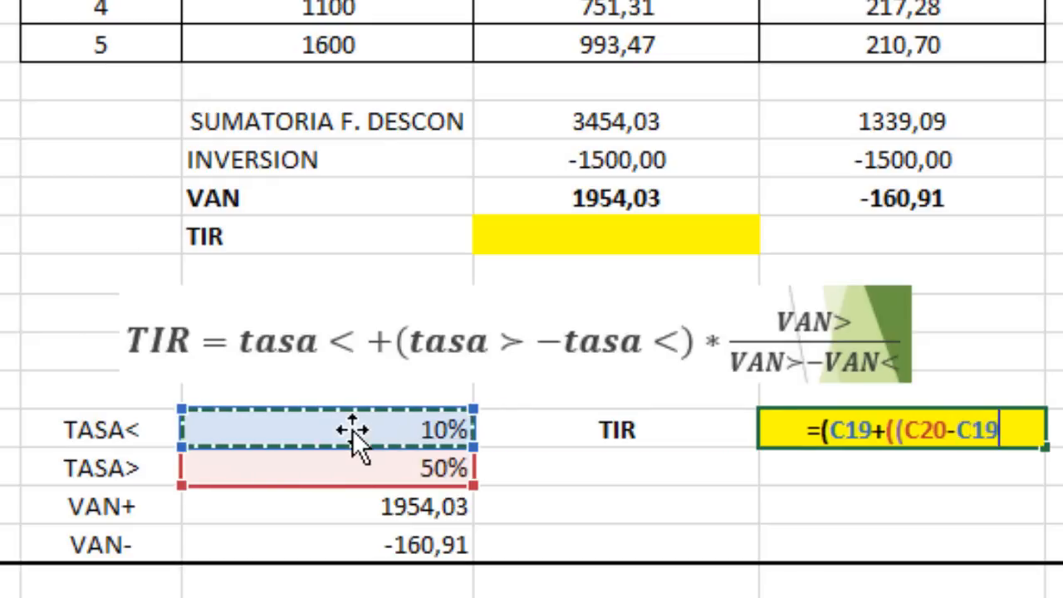
text())
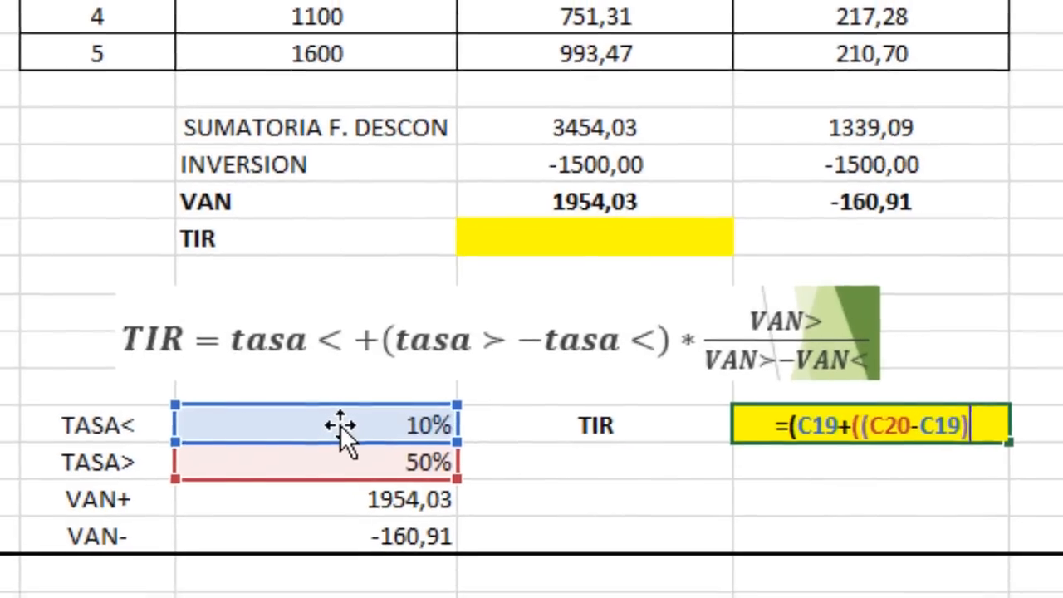
Step: Multiply the rate difference in the E19 formula by the VAN+ numerator, adding *(C21/
text(*()
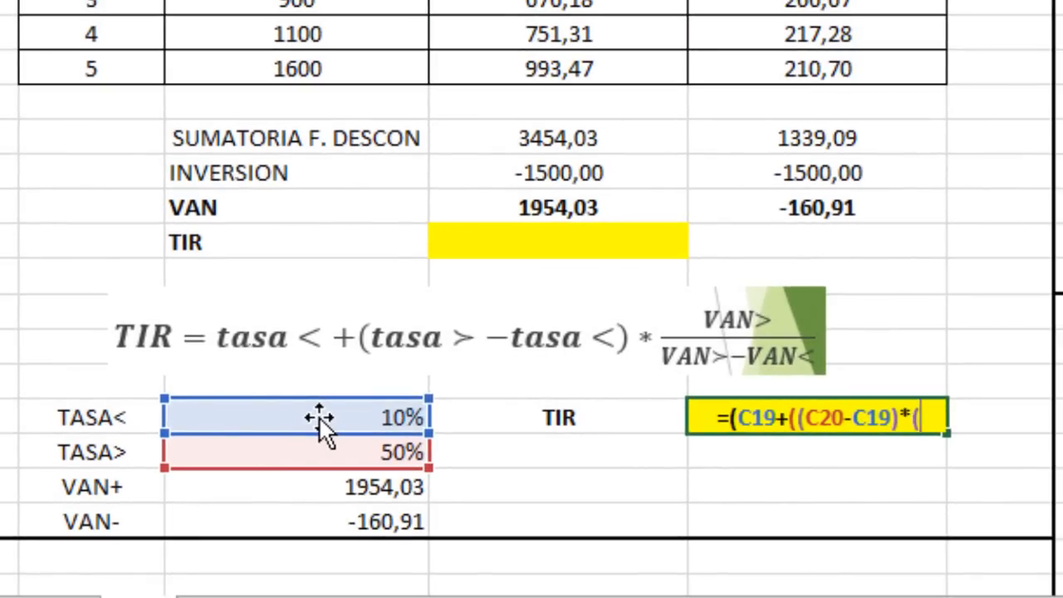
key(Down)
key(Down)
key(Left)
key(Left)
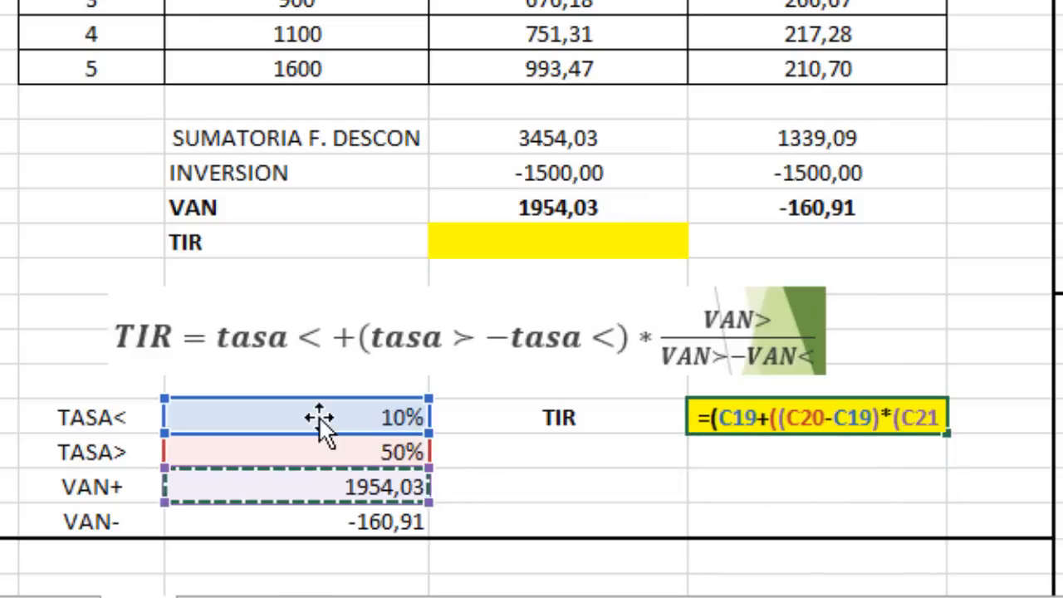
text(/)
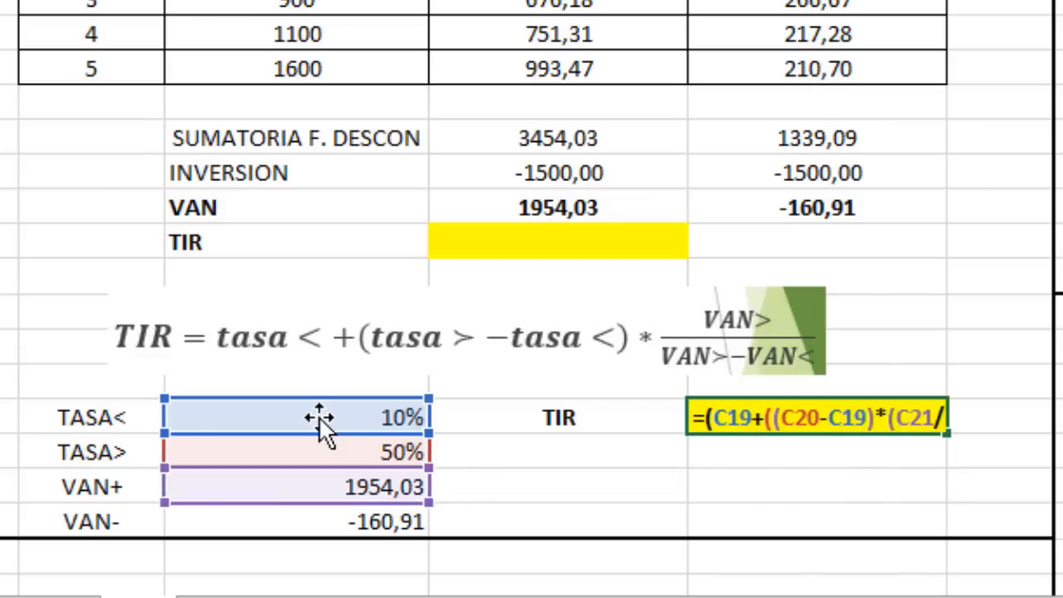
Step: Complete the E19 interpolation formula with the denominator (C21-C22), close its brackets and multiply the result by 100
text(()
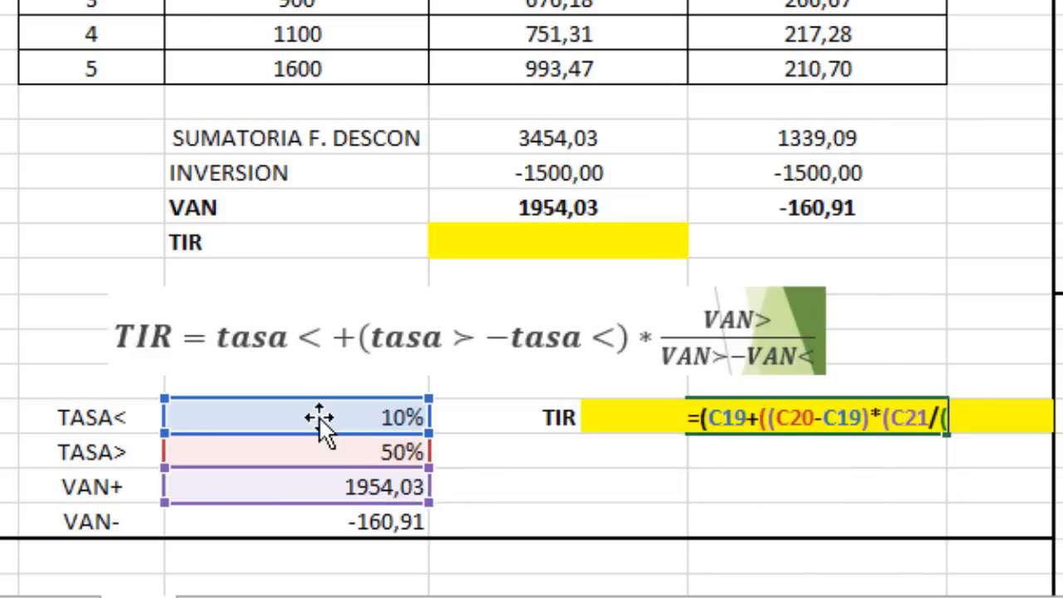
key(Left)
key(Left)
key(Down)
key(Down)
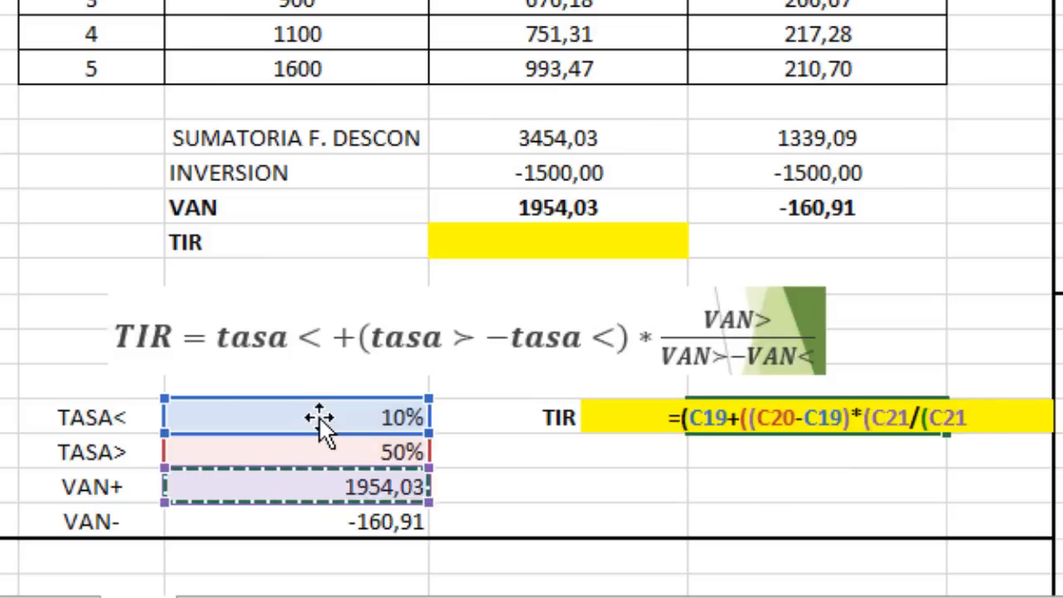
text(-)
key(Left)
key(Left)
key(Down)
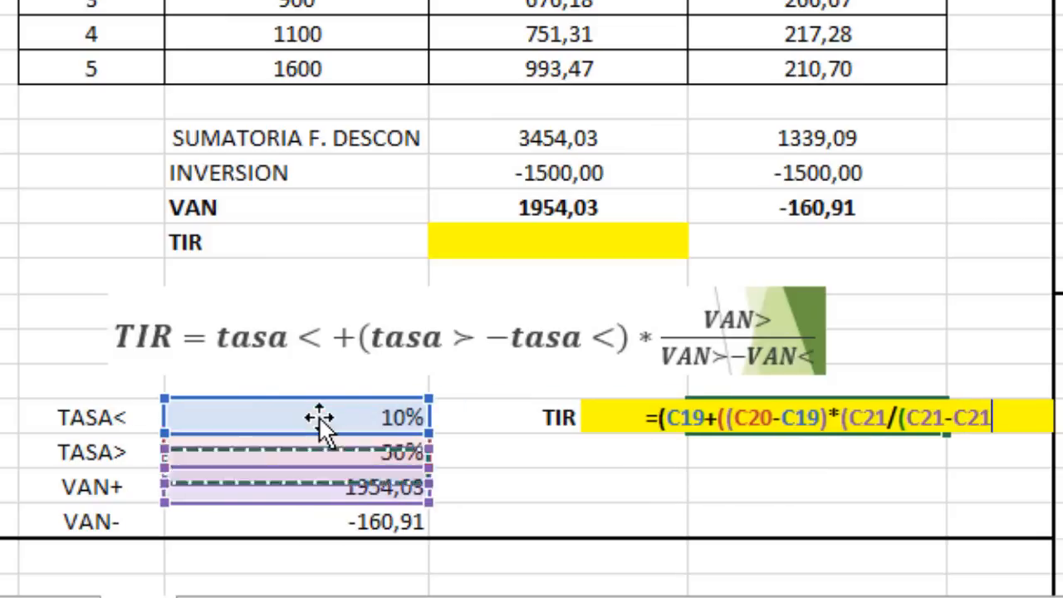
key(Down)
key(Down)
text()))))
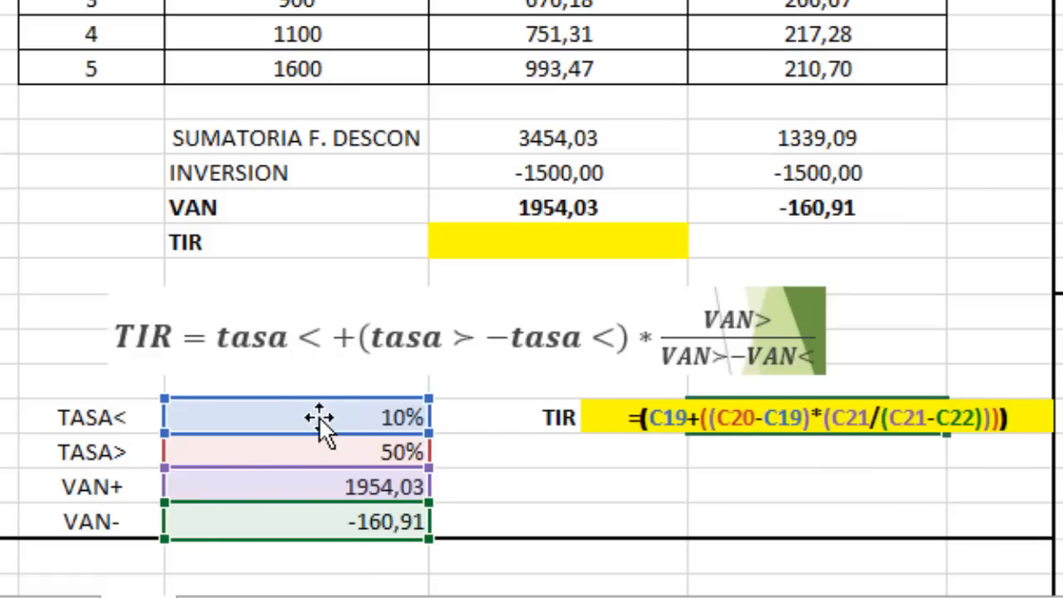
text(*100)
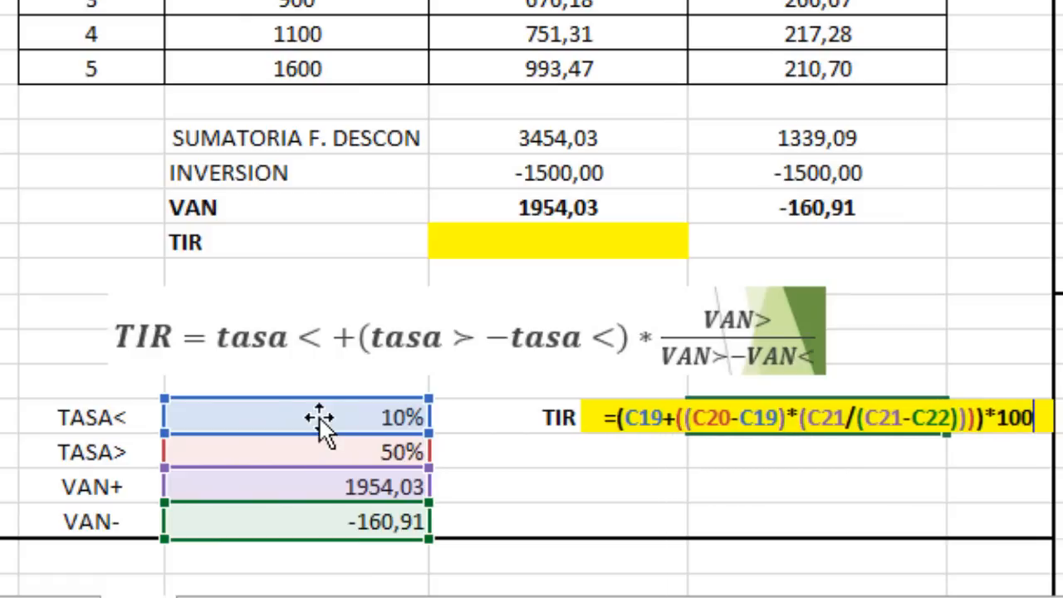
key(Return)
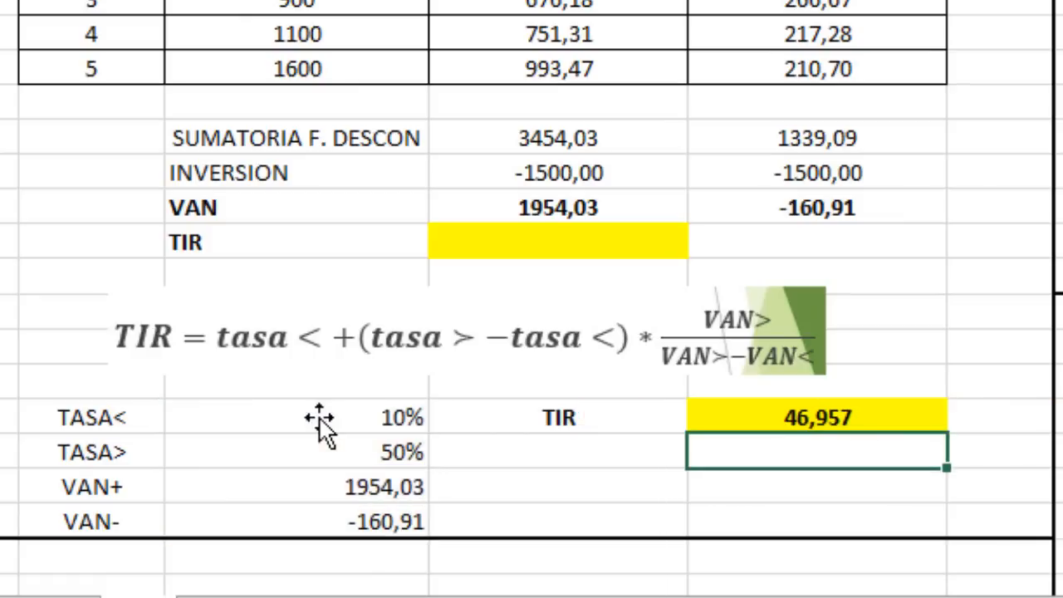
key(Up)
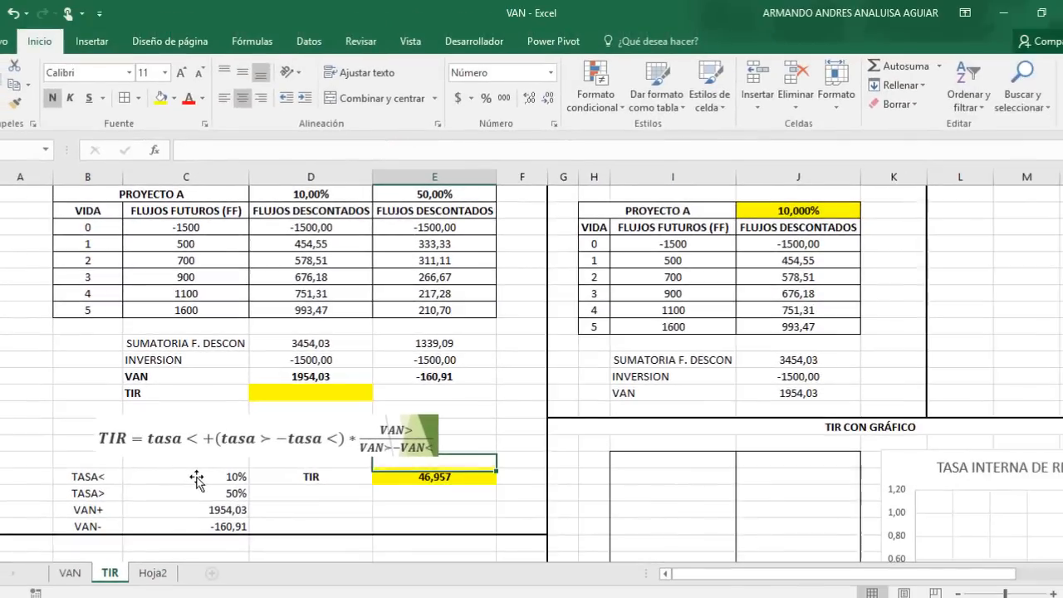
key(Up)
key(Up)
key(Up)
key(Up)
key(Up)
key(Up)
key(Up)
key(Up)
key(Up)
key(Up)
key(Up)
key(Up)
key(Up)
key(Up)
key(Up)
key(Up)
key(Up)
key(Right)
key(Down)
key(Down)
key(Down)
key(Down)
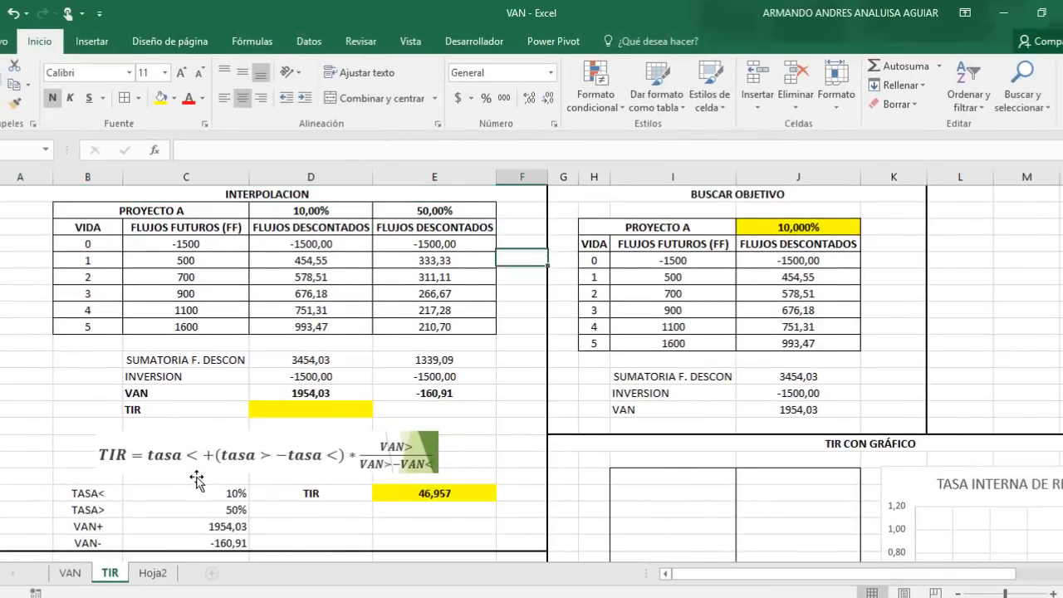
Step: Calculate the TIR in D14 from Proyecto A's future cash flows with =TIR(C4:C9)
key(Down)
key(Left)
key(Left)
key(Left)
key(Down)
key(Down)
key(Down)
key(Down)
key(Down)
key(Down)
key(Down)
key(Down)
key(Down)
key(Right)
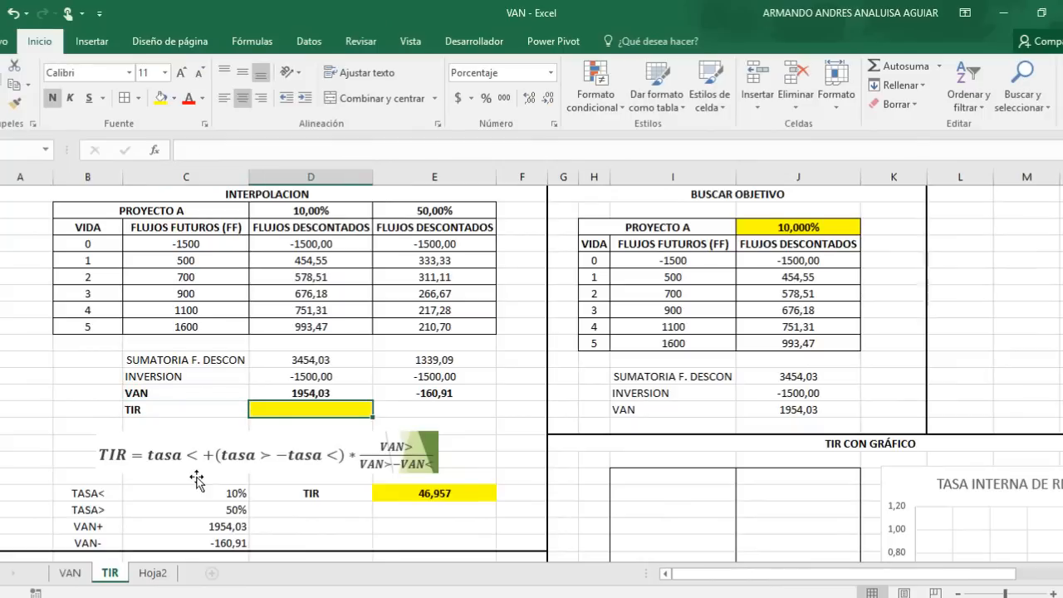
text(=)
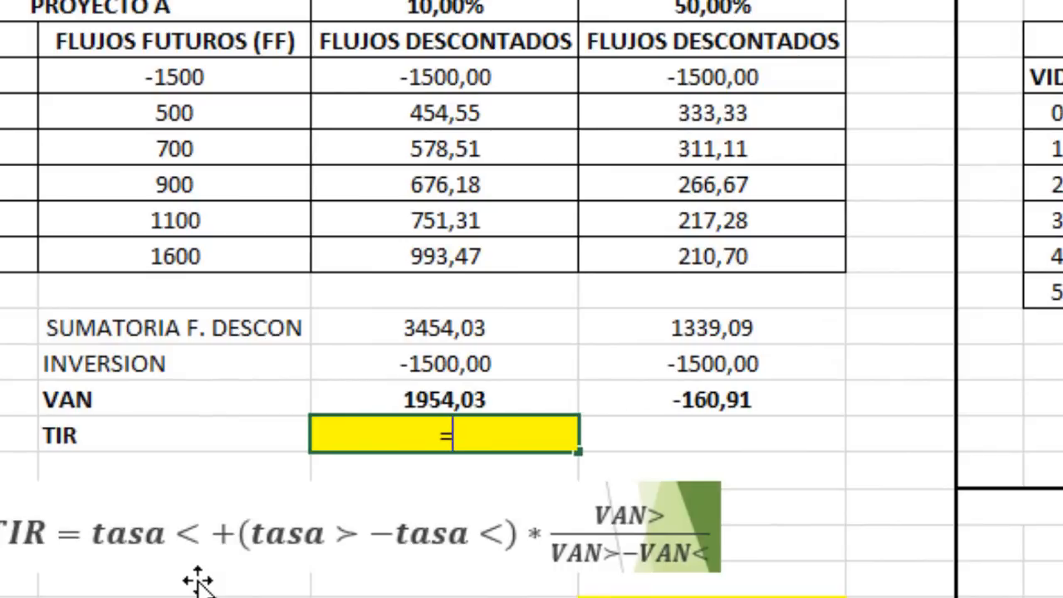
text(TIR()
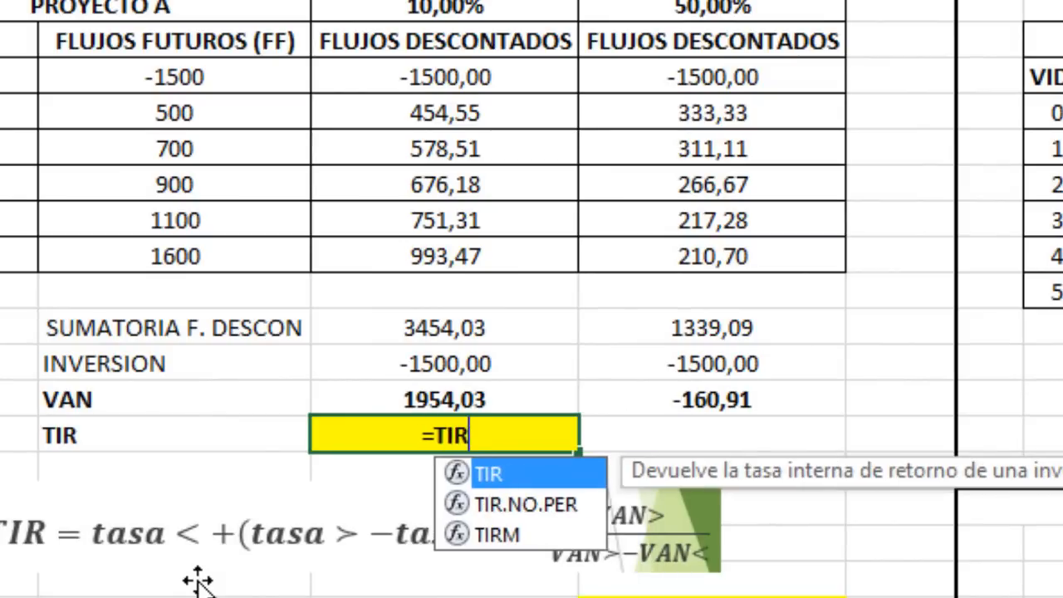
key(Up)
key(Up)
key(Up)
key(Up)
key(Up)
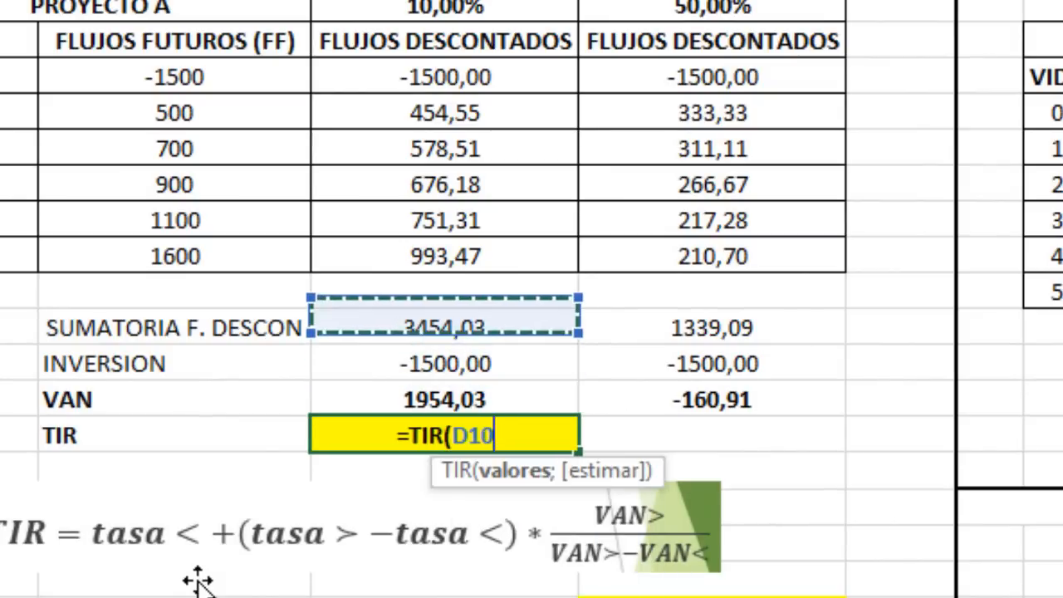
key(Left)
key(Up)
key(Up)
key(Up)
key(Up)
key(Up)
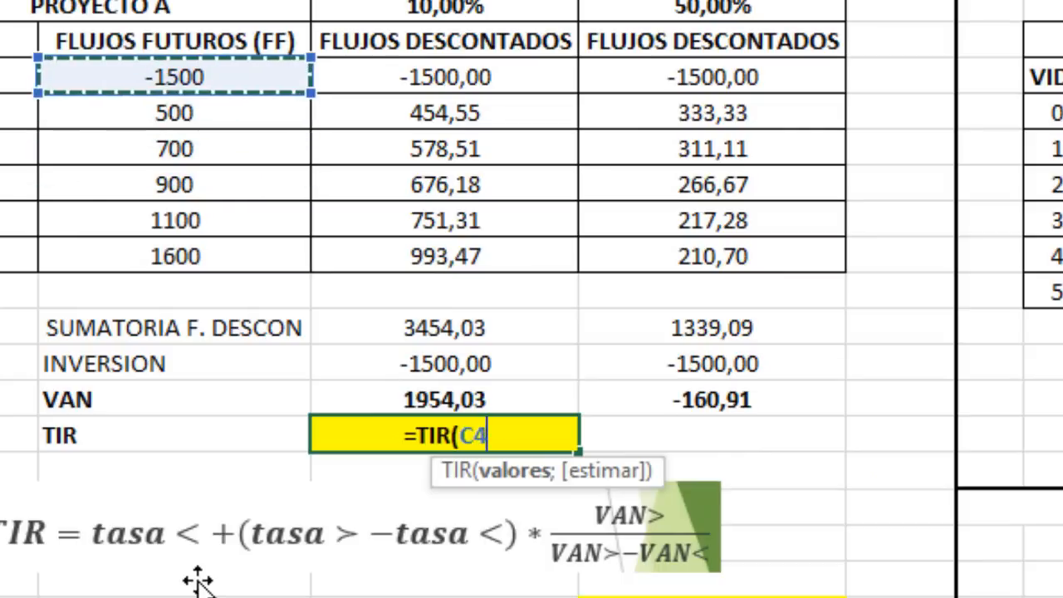
key(shift+Down)
key(shift+Down)
key(shift+Down)
key(shift+Down)
key(shift+Down)
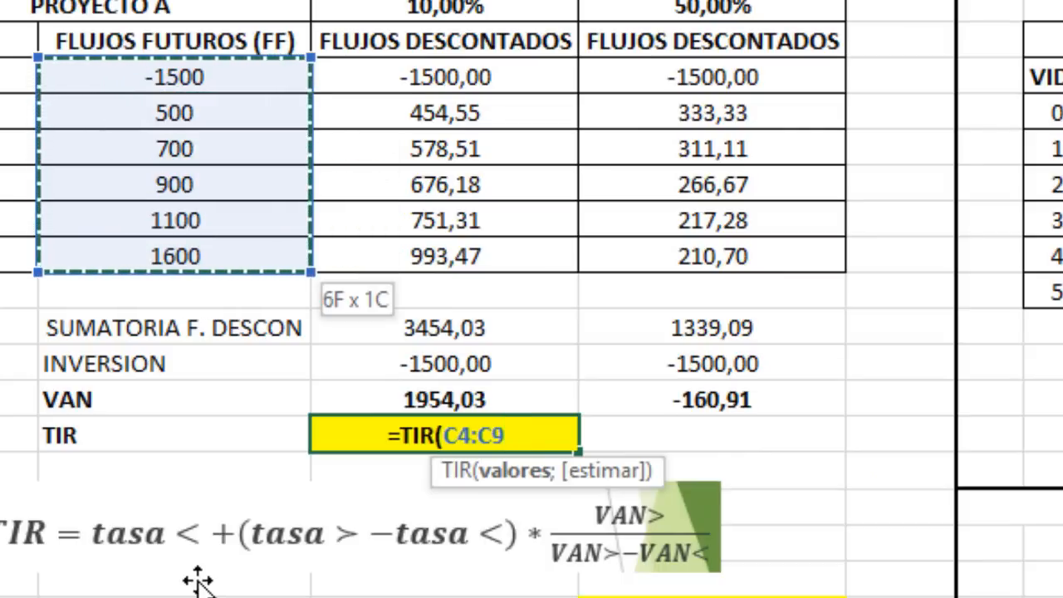
text())
key(Return)
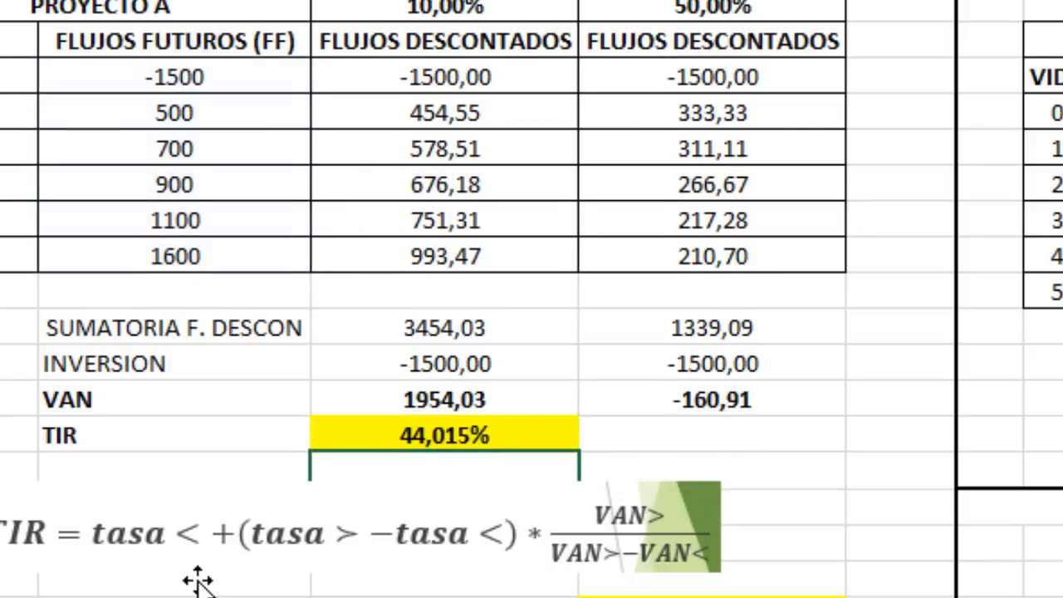
Step: Compare the TIR function result in D14 with the interpolated TIR in E19
key(Up)
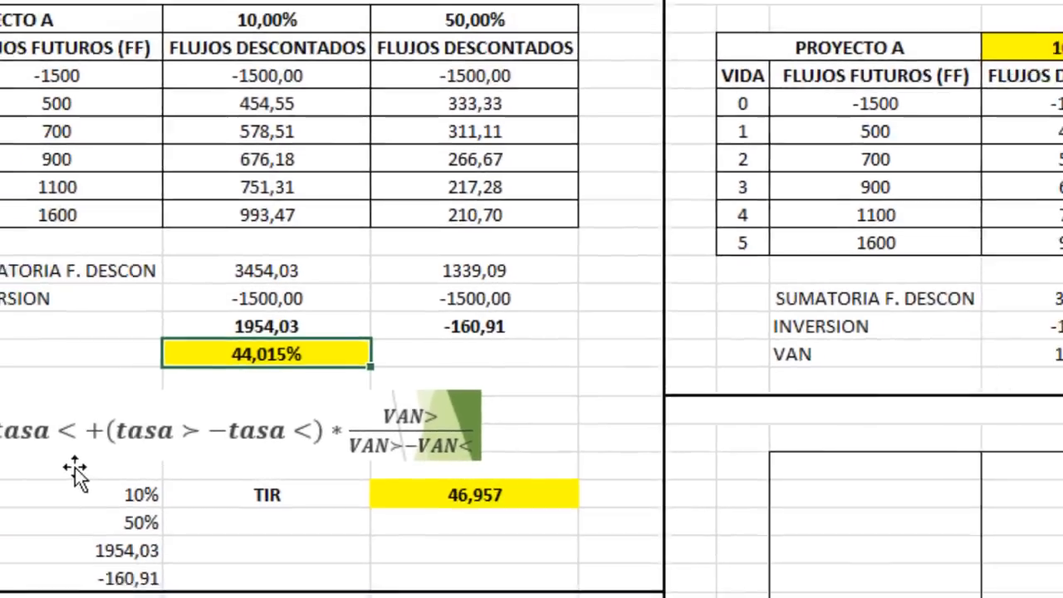
key(Down)
key(Down)
key(Down)
key(Down)
key(Down)
key(Right)
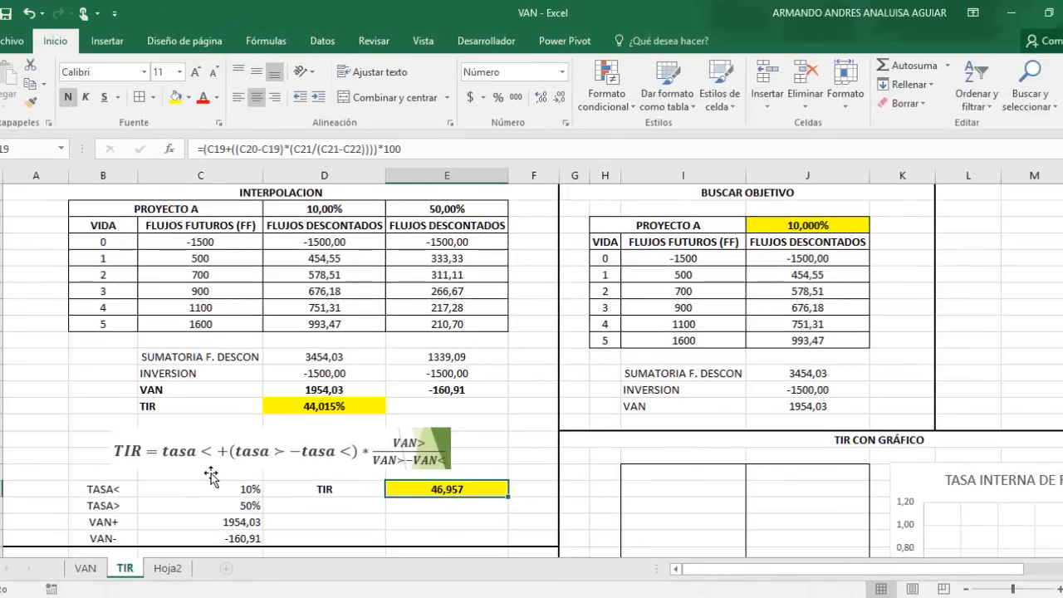
Step: Examine the Proyecto A table in the BUSCAR OBJETIVO section, including its future flows, discounted flows and rate cell J3
key(Up)
key(Up)
key(Up)
key(Up)
key(Up)
key(Up)
key(Up)
key(Up)
key(Left)
key(Up)
key(Up)
key(Up)
key(Up)
key(Up)
key(Up)
key(Up)
key(Up)
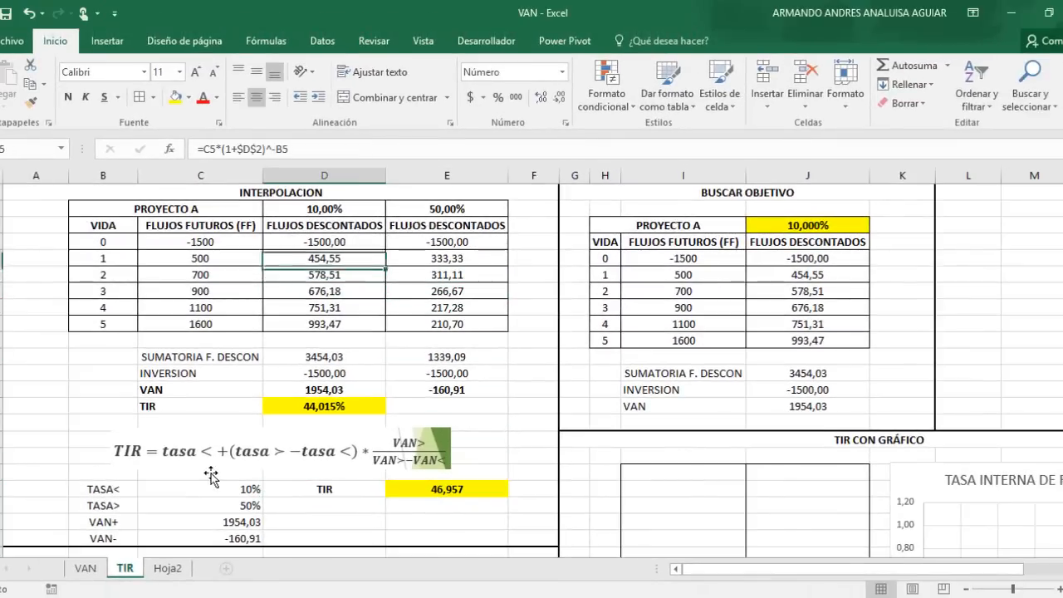
key(Up)
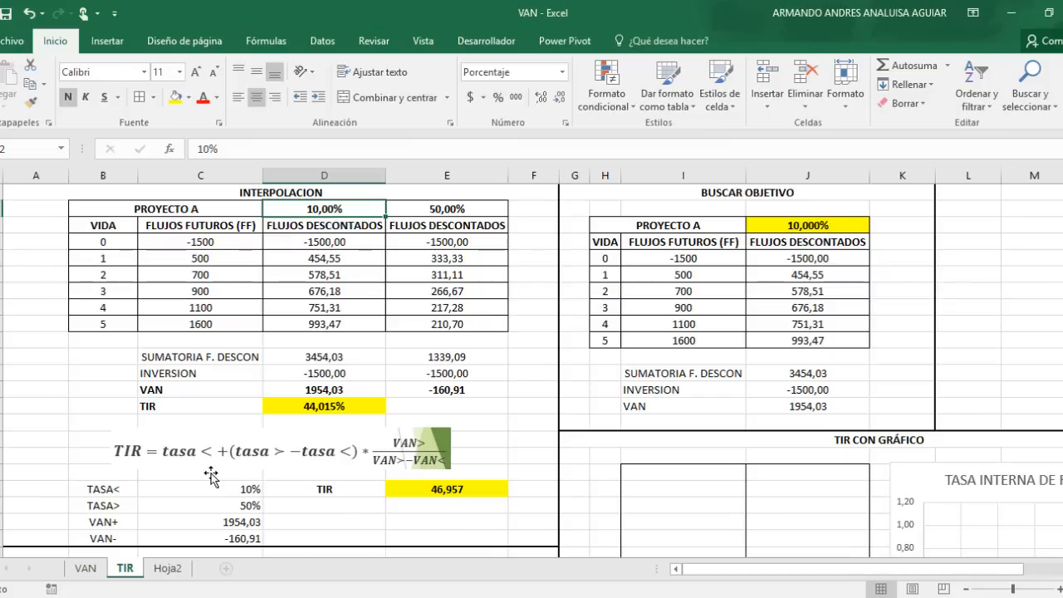
key(Up)
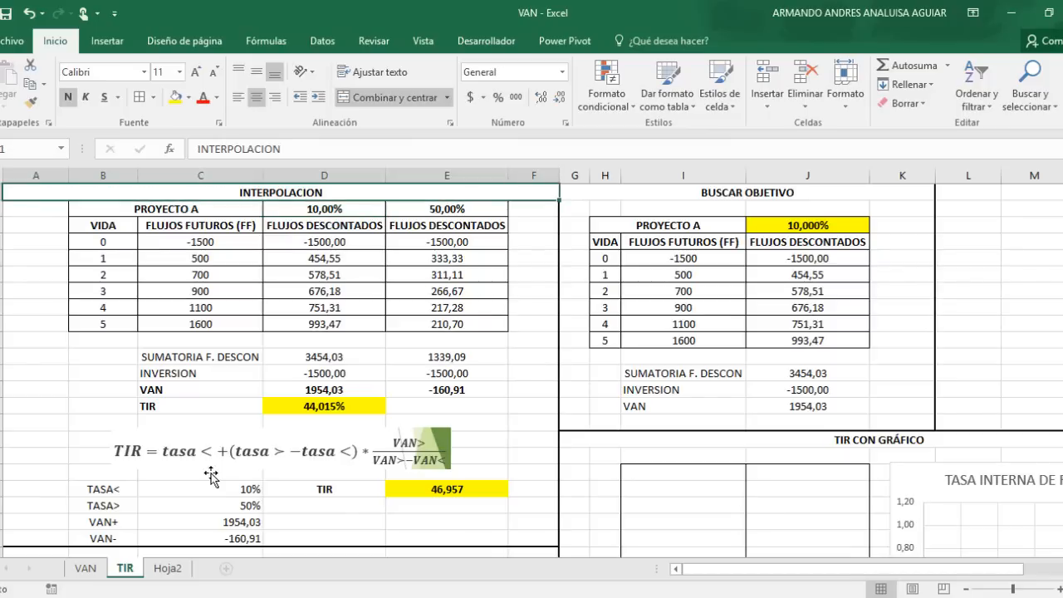
key(Right)
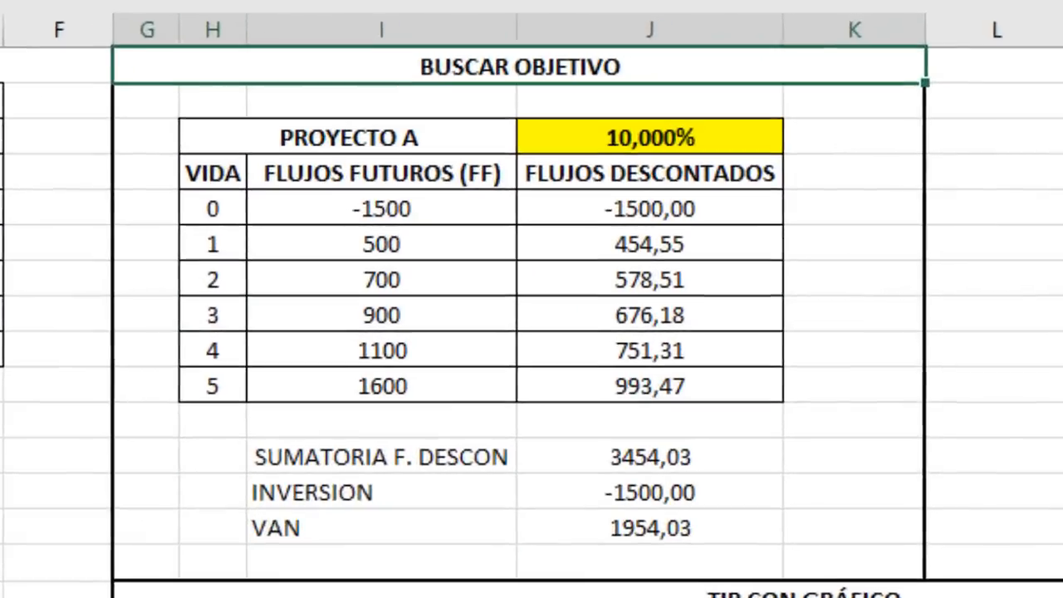
key(Down)
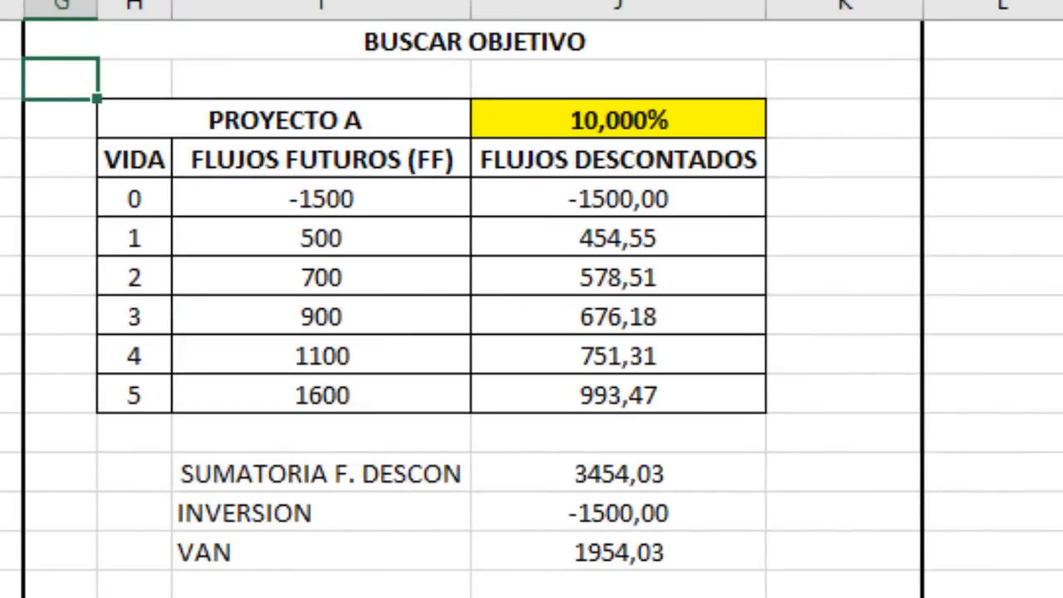
key(Down)
key(Right)
key(shift+Down)
key(shift+Down)
key(shift+Down)
key(shift+Down)
key(shift+Down)
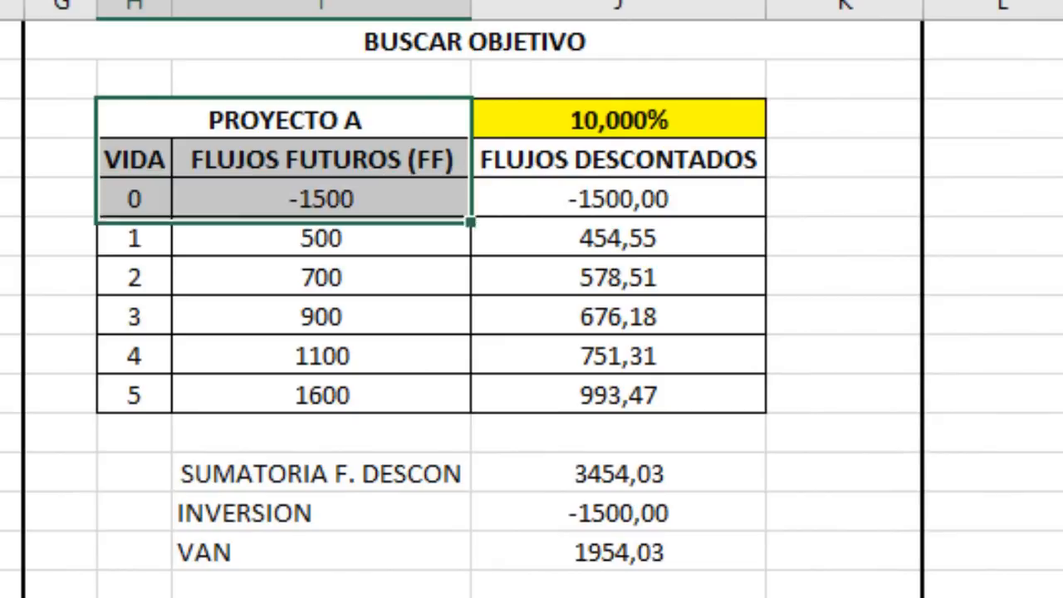
key(shift+Down)
key(shift+Down)
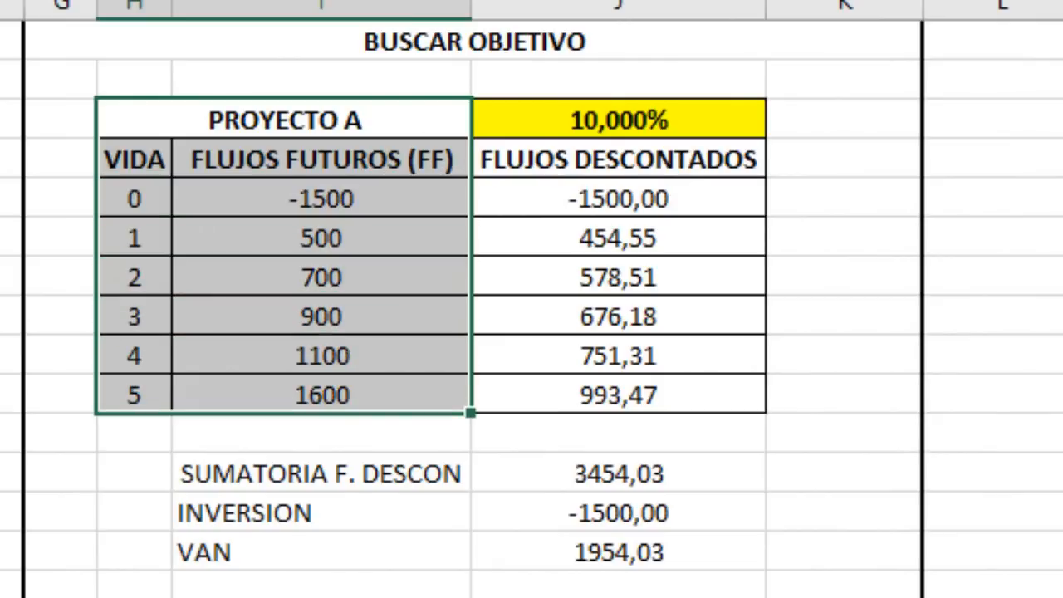
key(shift+Right)
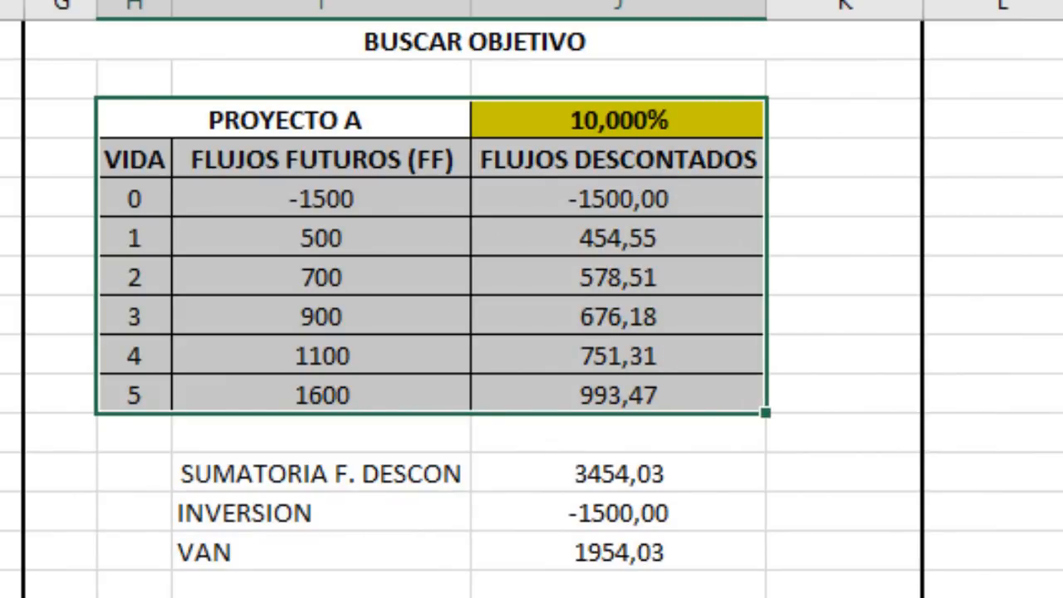
key(Right)
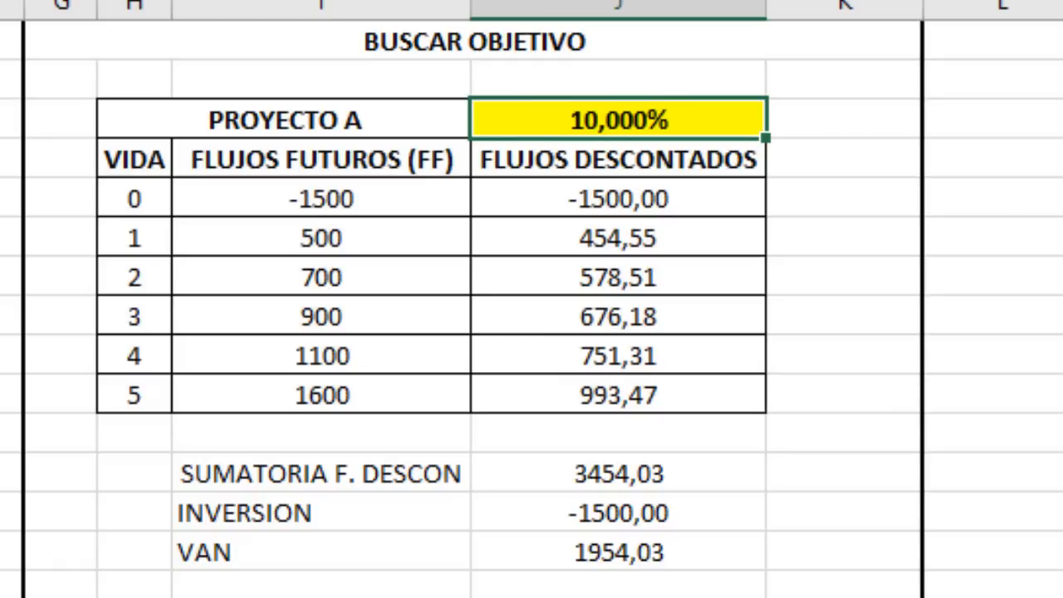
Step: Set up a Goal Seek in the BUSCAR OBJETIVO table with the VAN cell J14 as the target cell and 0 as its value
key(Up)
key(Up)
key(Down)
key(Down)
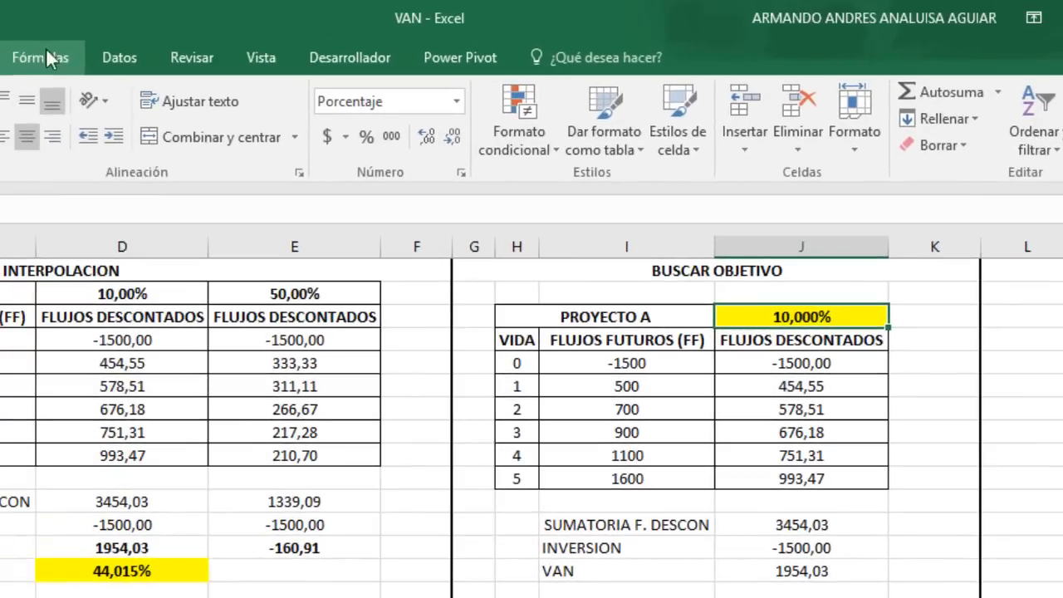
click(96, 61)
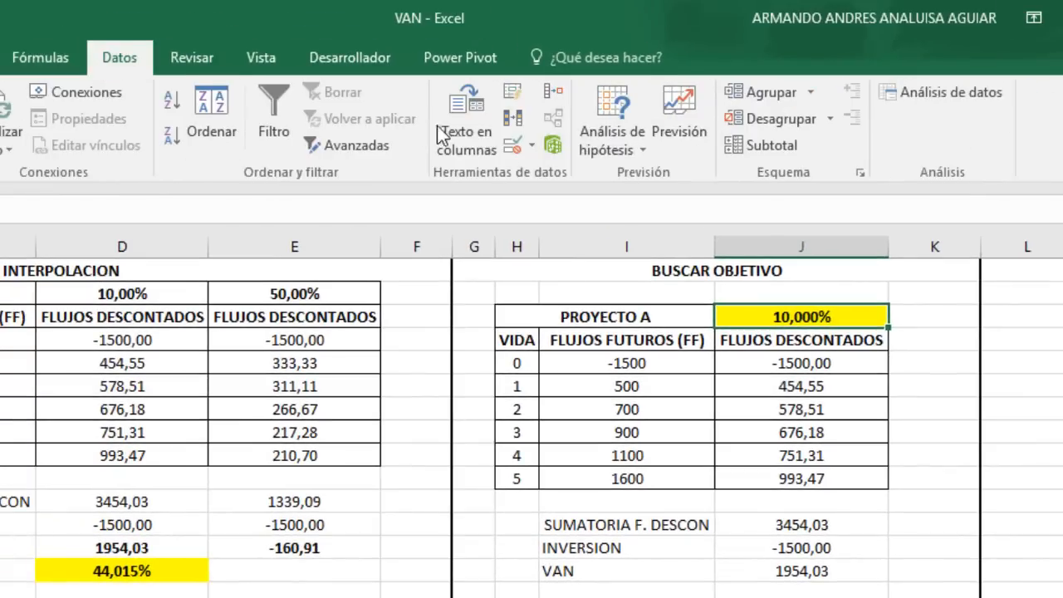
click(644, 151)
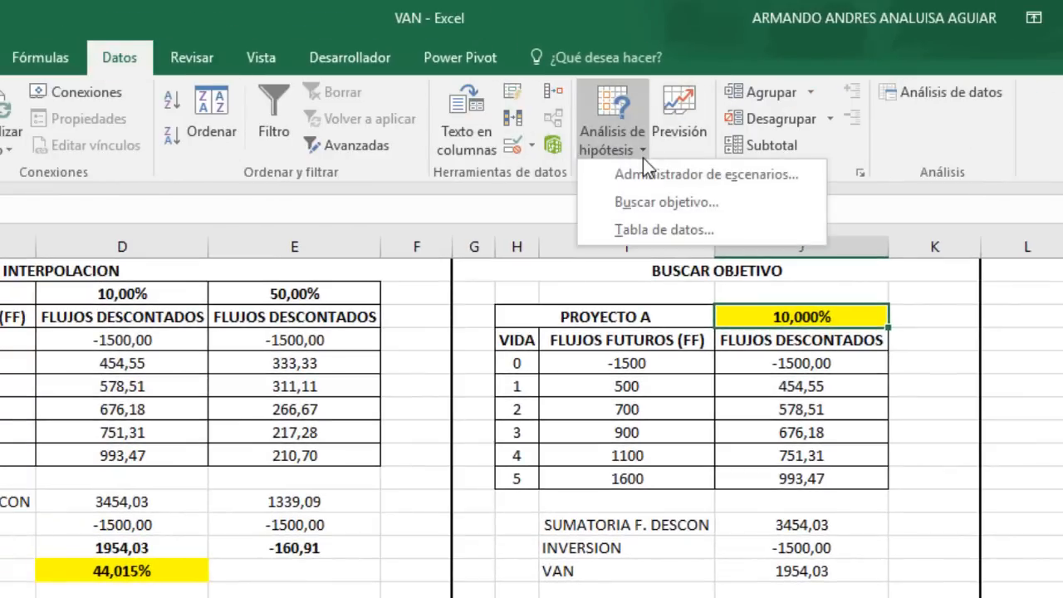
click(643, 201)
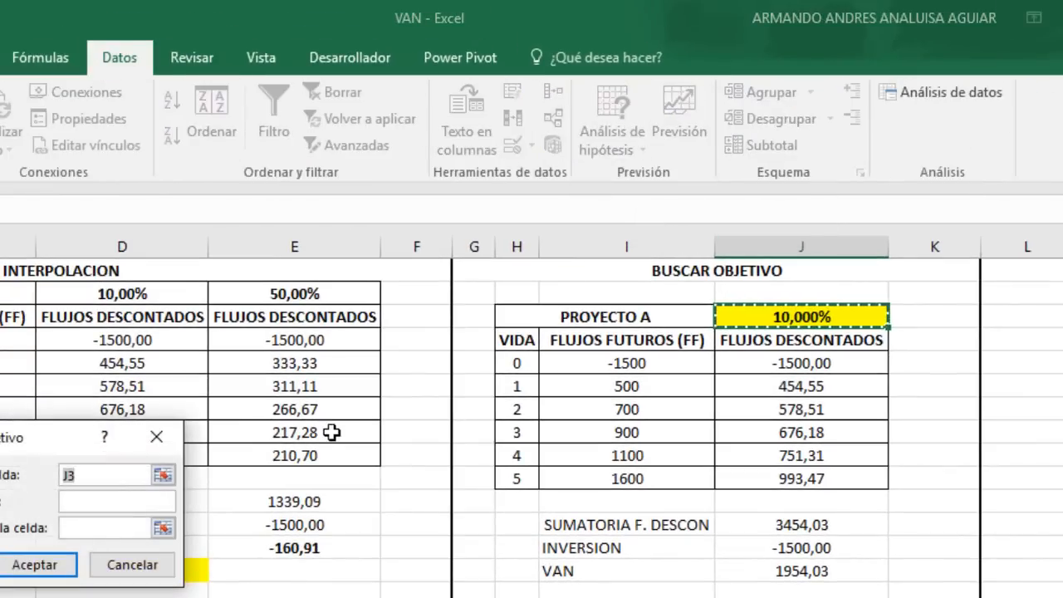
drag(64, 440, 393, 342)
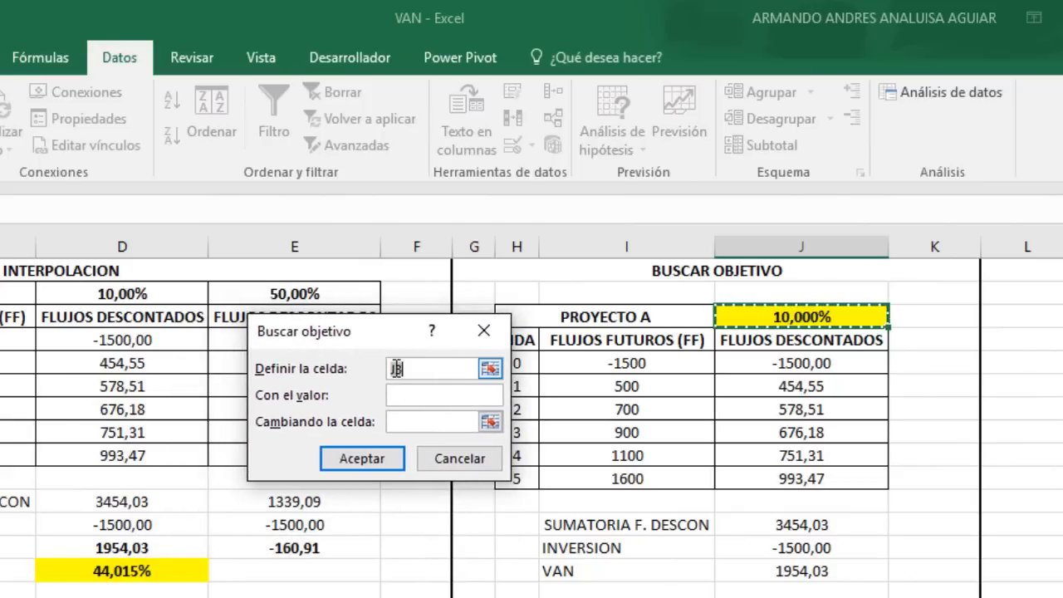
key(BackSpace)
key(BackSpace)
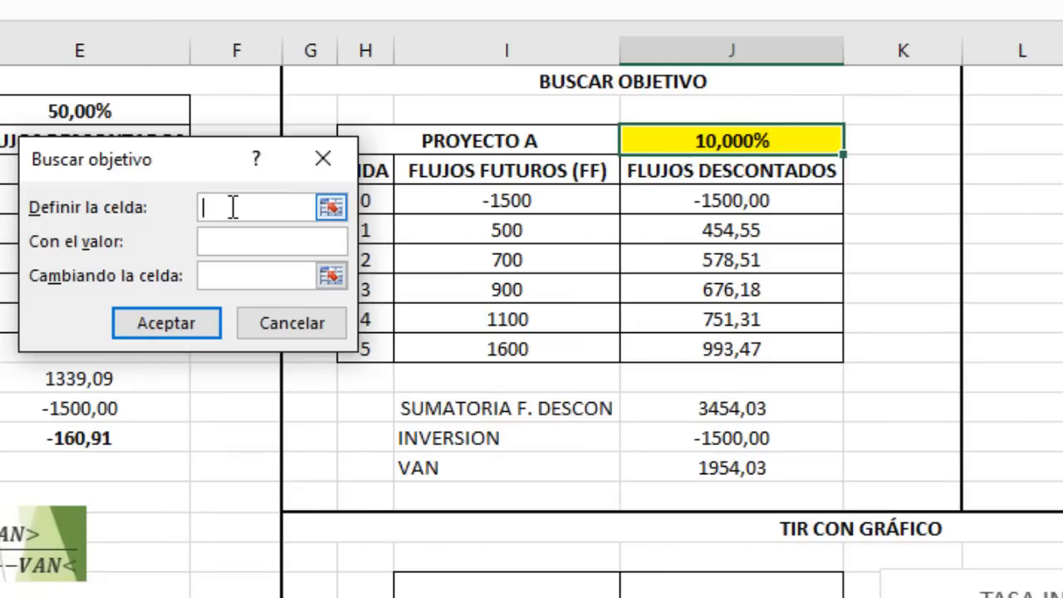
click(713, 467)
key(Tab)
text(0)
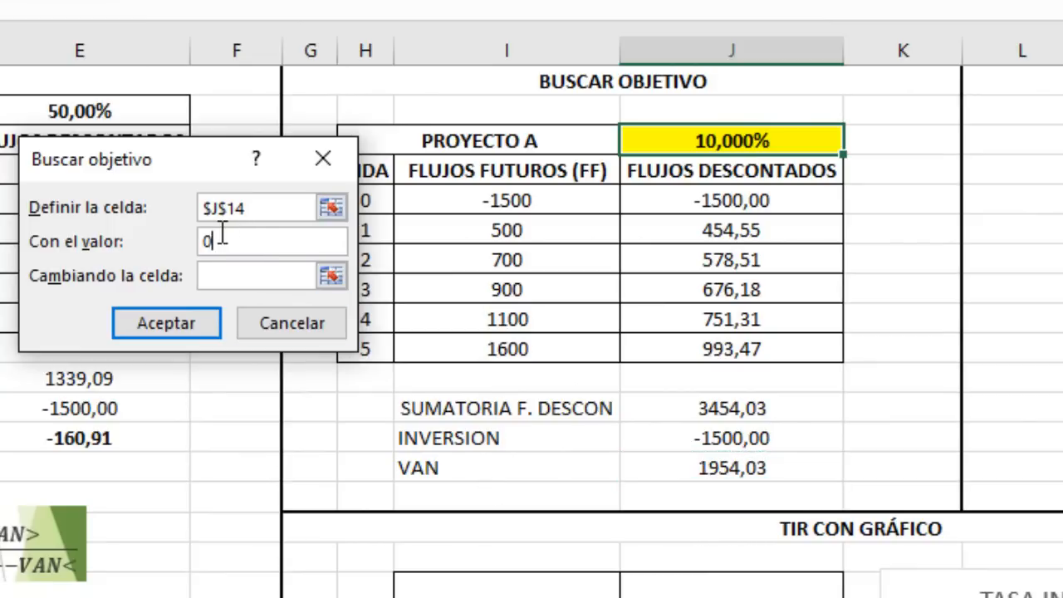
Step: Use the rate cell J3 as the changing cell, run the Goal Seek and keep its solution
click(212, 284)
click(731, 142)
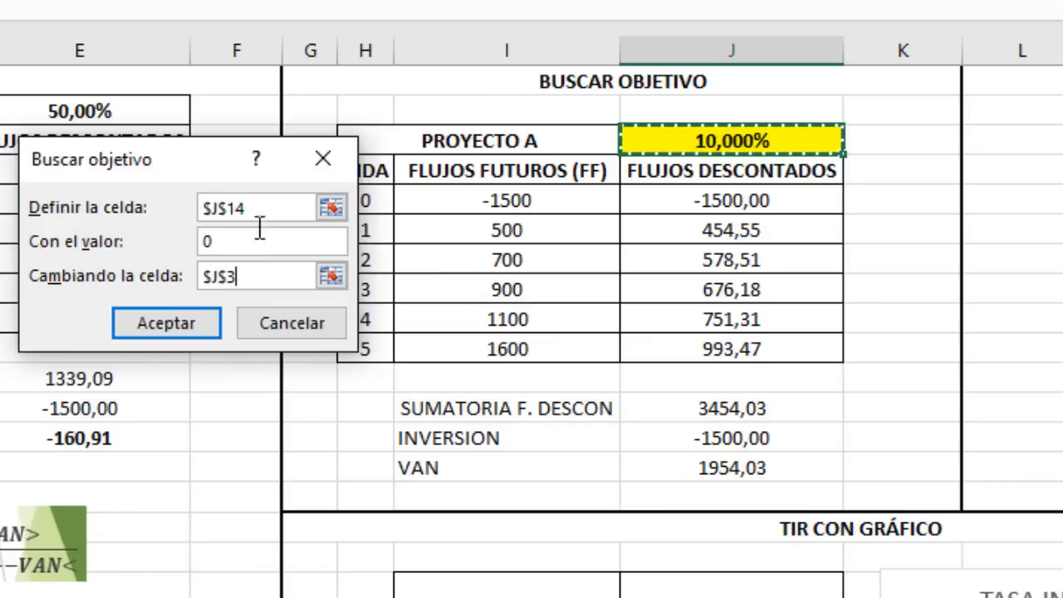
click(172, 324)
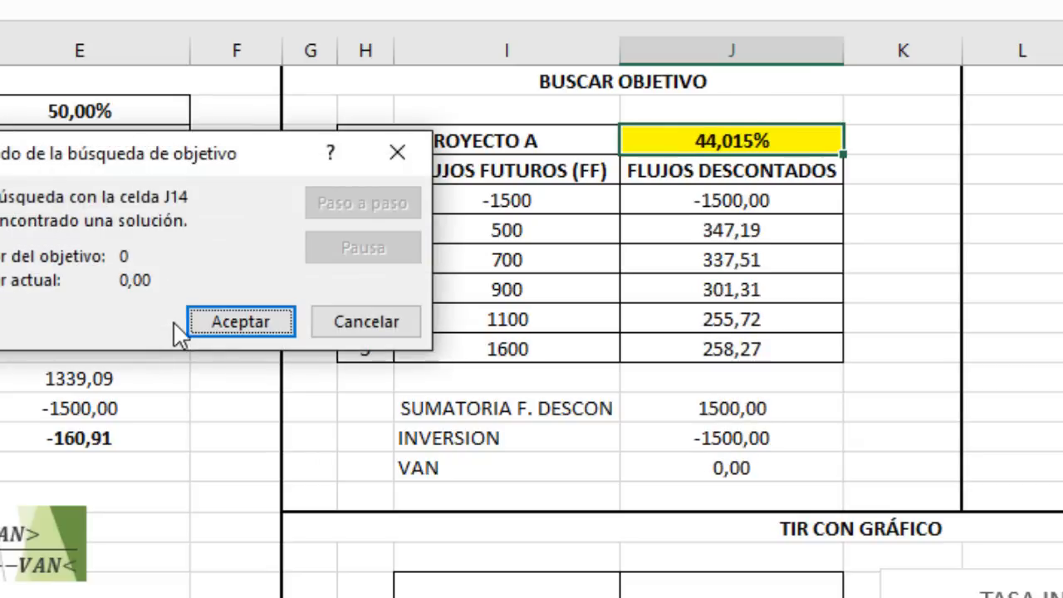
click(216, 323)
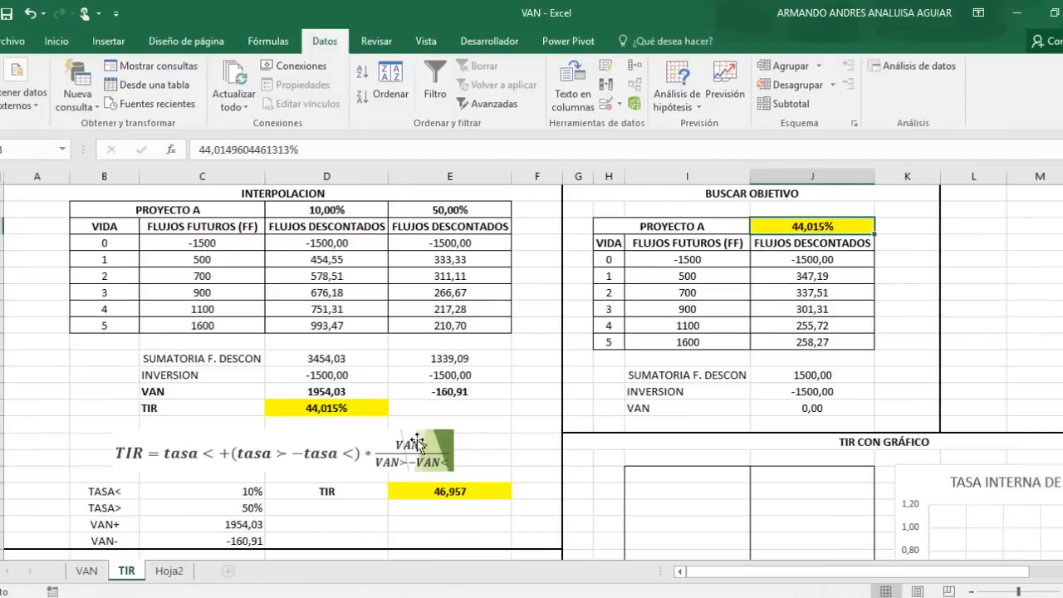
Step: Examine the TIR results and the empty table and chart in the TIR CON GRÁFICO section
click(246, 406)
key(shift+Right)
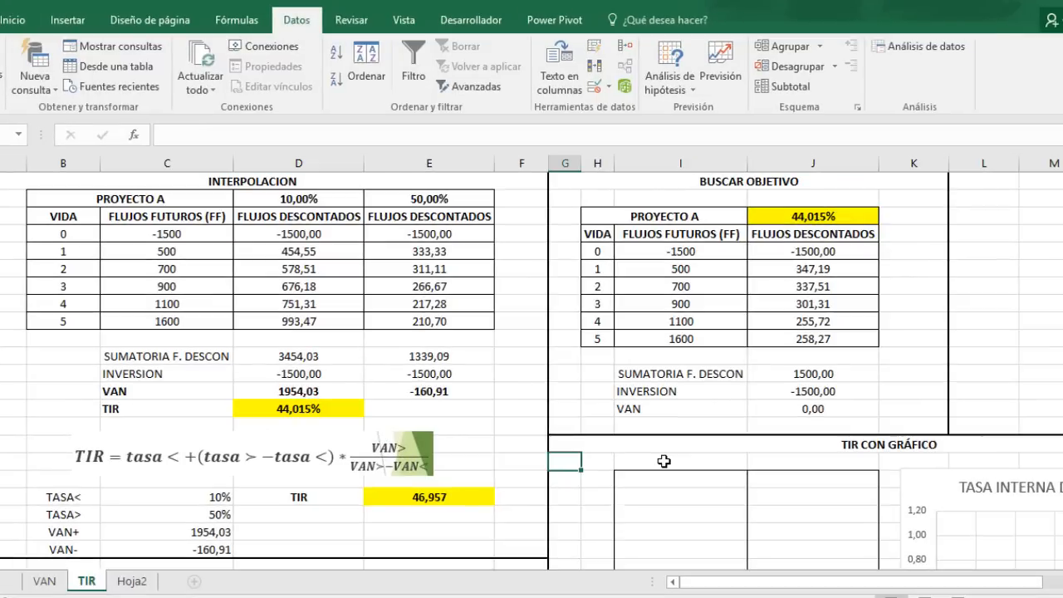
key(Up)
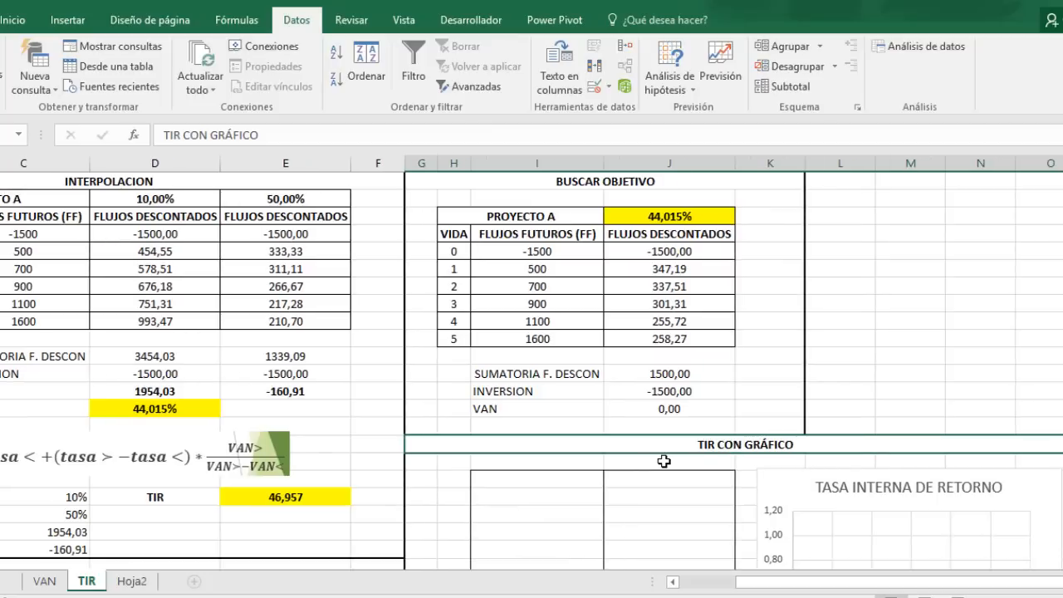
key(Down)
key(Down)
key(Down)
key(Down)
key(Down)
key(Down)
key(Down)
key(Down)
key(Down)
key(Down)
key(Down)
key(Down)
key(Down)
key(Down)
key(Down)
key(Down)
key(Right)
key(Up)
key(Up)
key(Up)
key(Up)
key(Up)
key(Up)
key(Up)
key(Up)
key(Up)
key(Up)
key(Up)
key(Up)
key(Up)
key(Up)
key(Up)
key(Up)
key(Up)
key(Up)
key(Up)
key(Up)
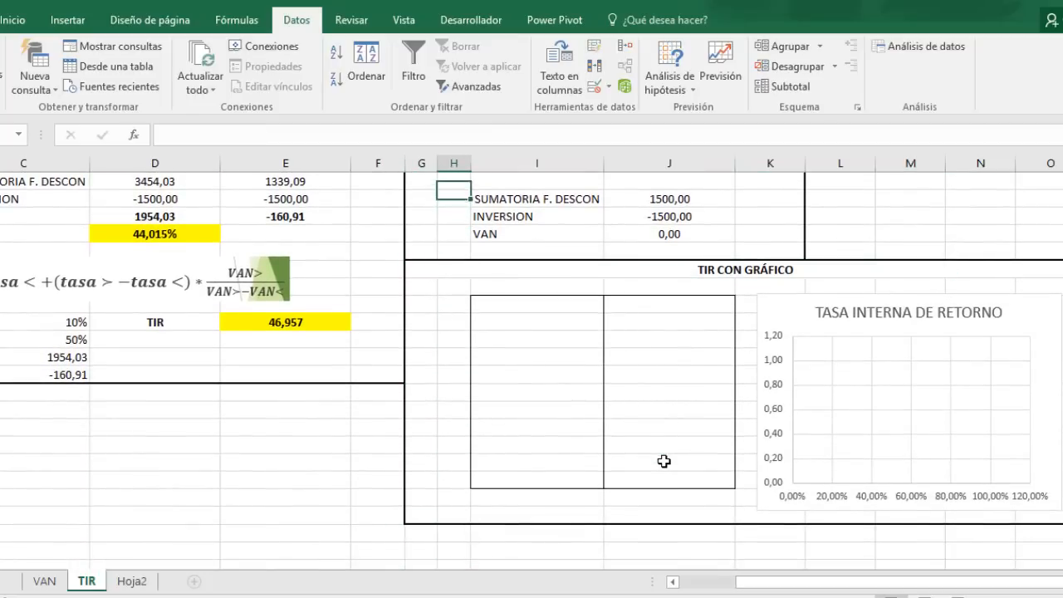
key(Up)
key(Up)
key(Up)
key(Up)
key(Up)
key(Up)
key(Up)
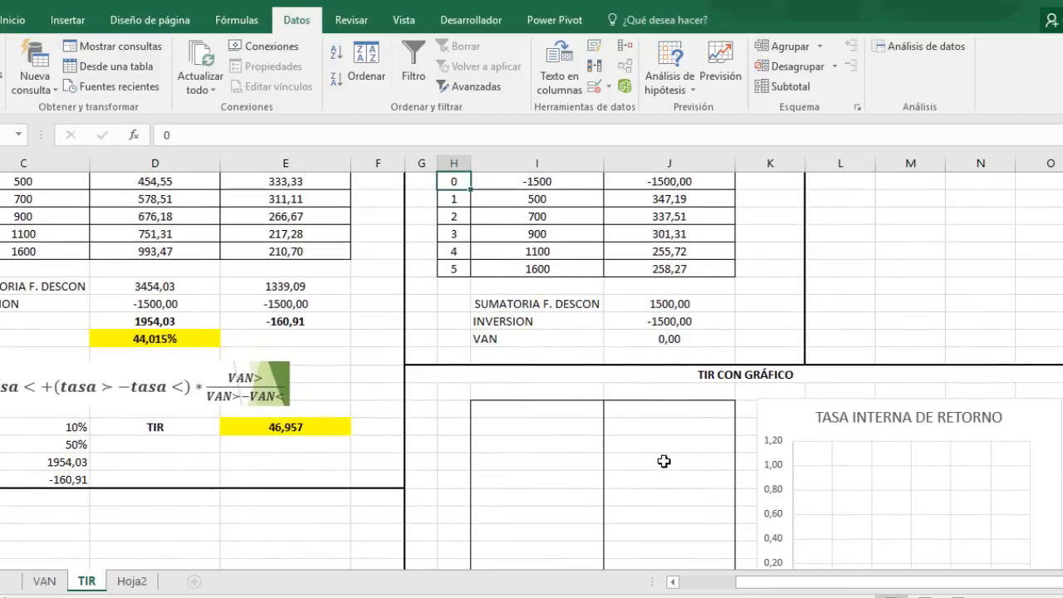
Step: Enter 10% in I18 as the first rate of the TIR CON GRÁFICO table
click(553, 409)
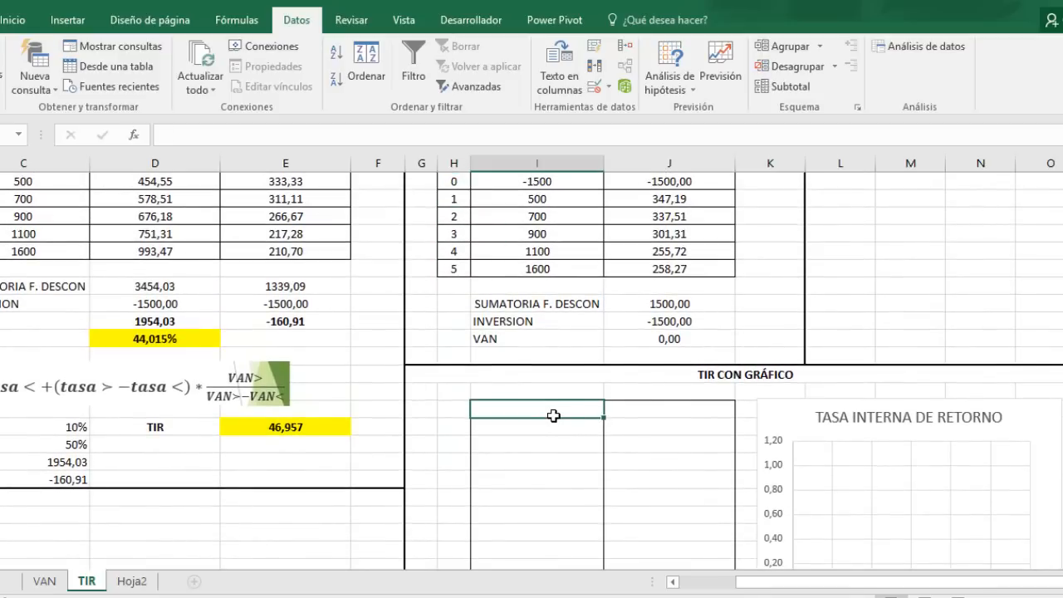
text(10%)
key(Return)
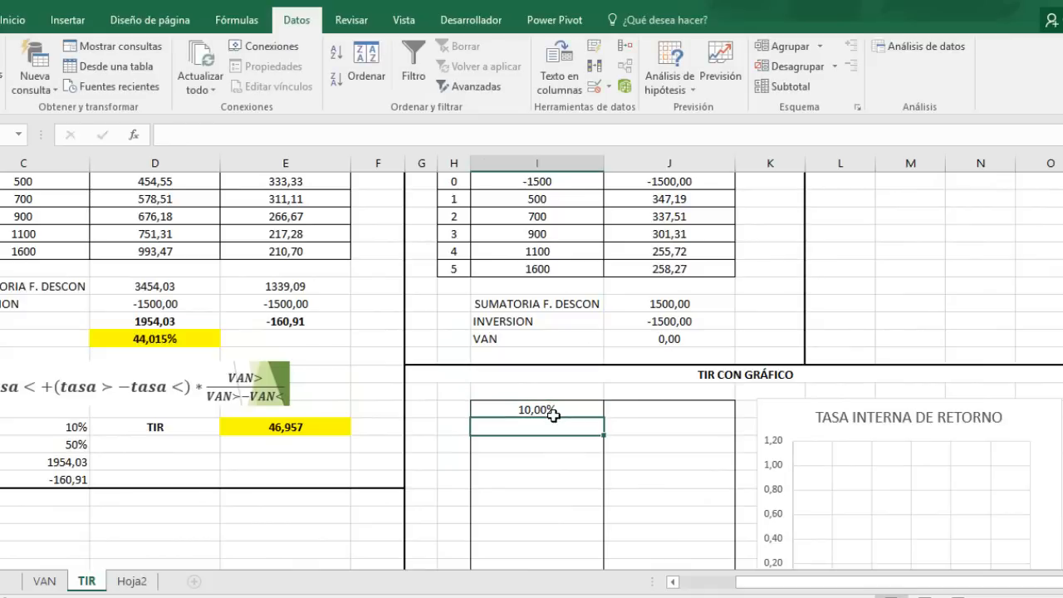
Step: Make both references absolute in the VAN formula in D13, giving =$D$12+$D$11
click(553, 411)
key(Right)
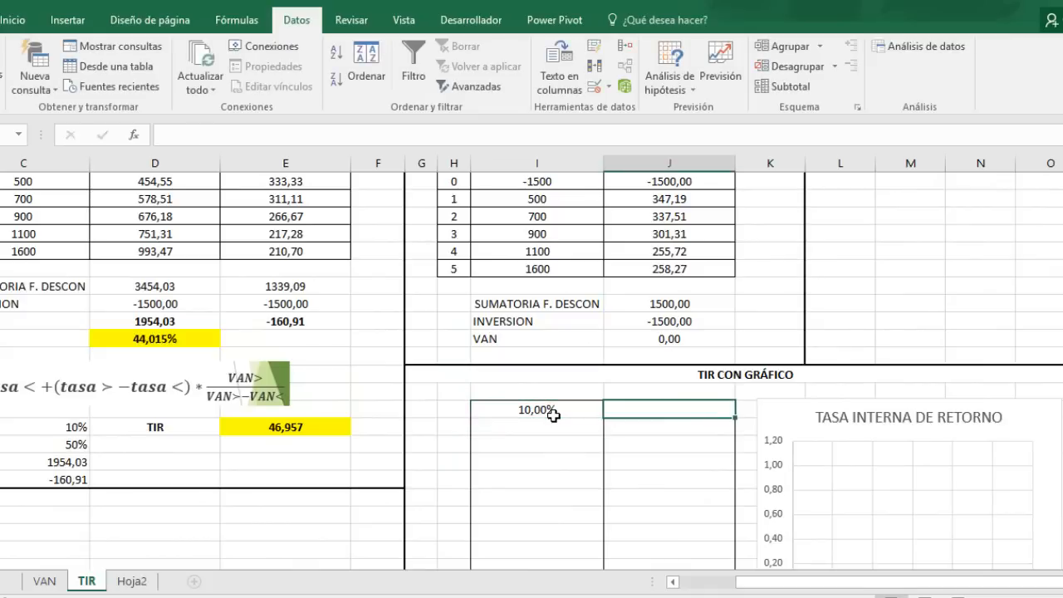
key(Left)
key(Left)
key(Left)
key(Left)
key(Left)
key(Left)
key(Left)
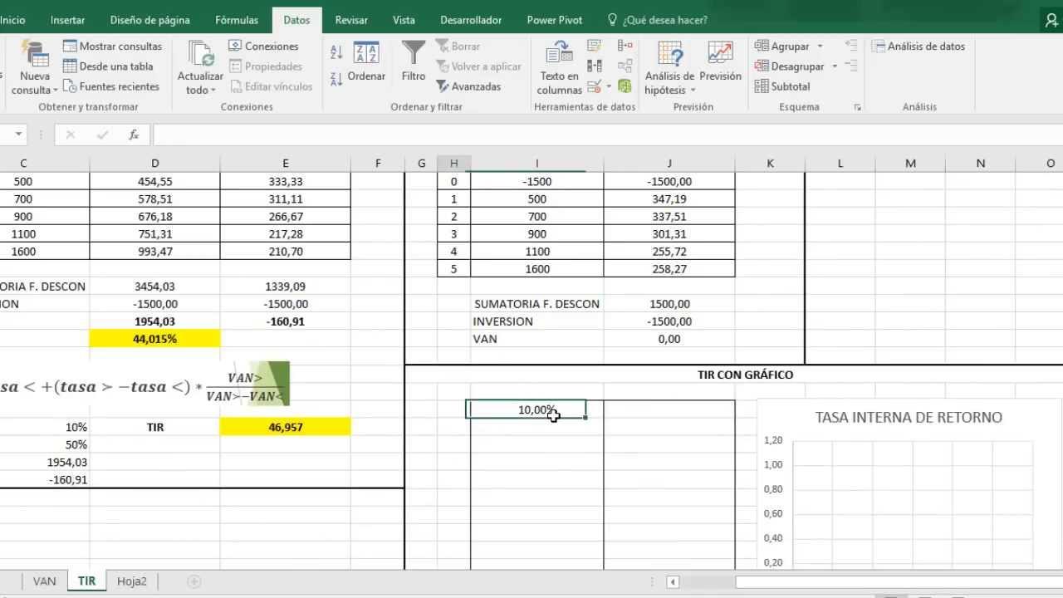
key(Up)
key(Up)
key(Up)
key(Up)
key(Up)
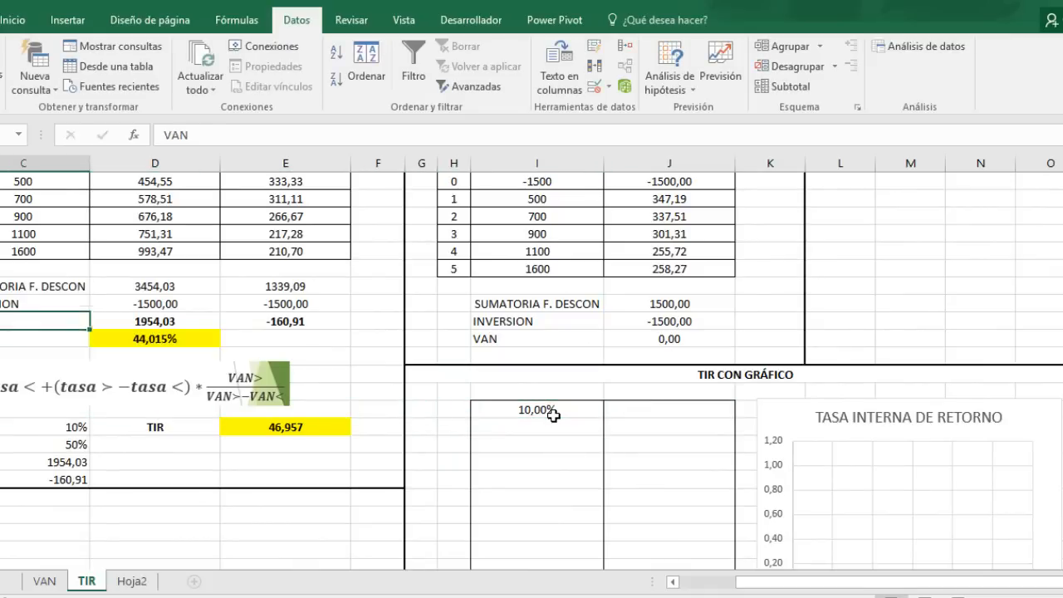
key(Right)
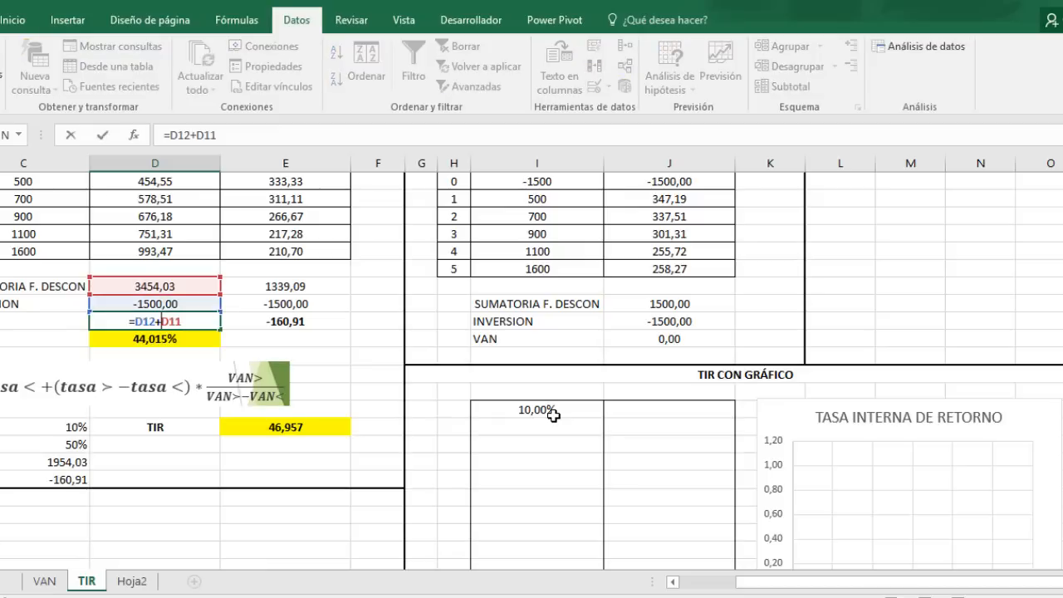
key(F4)
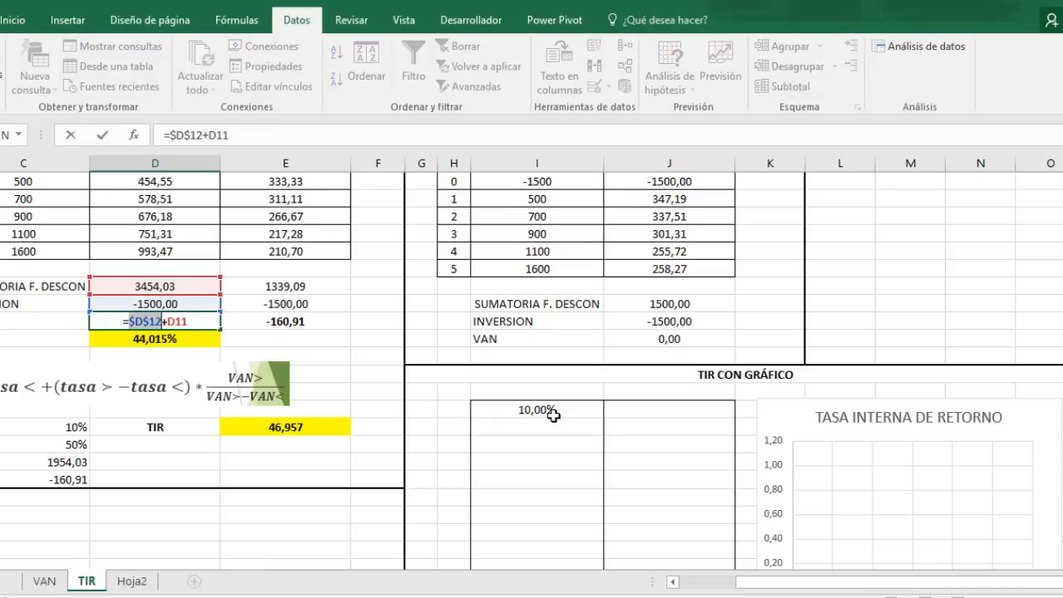
key(F4)
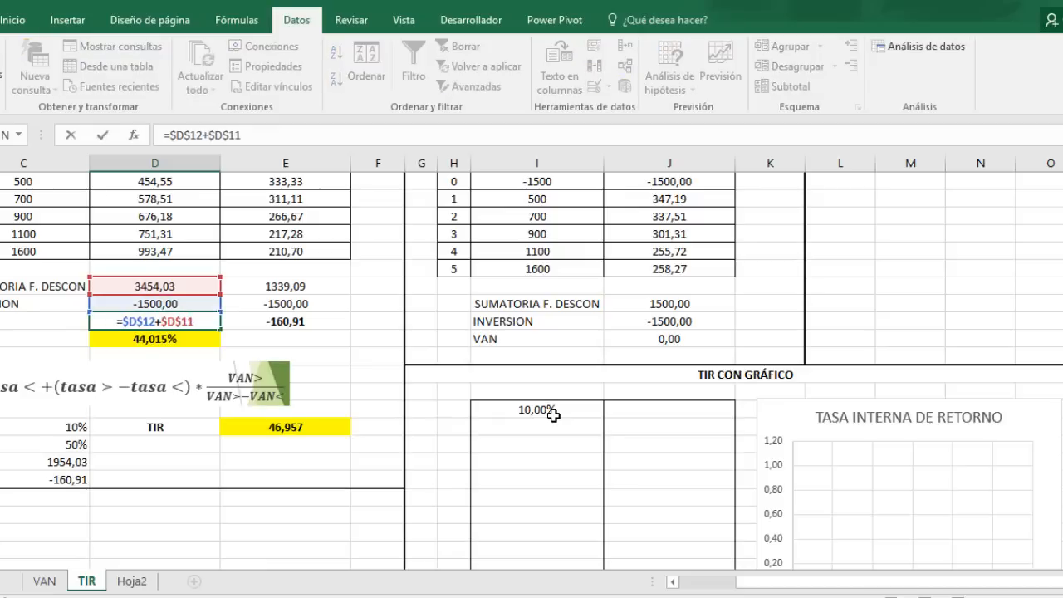
key(Return)
Step: Copy the VAN formula from D13 into J18, beside the 10% rate in the TIR CON GRÁFICO table
key(Right)
key(Right)
key(Right)
key(Right)
key(Down)
key(Down)
key(Down)
key(Right)
key(Down)
key(Right)
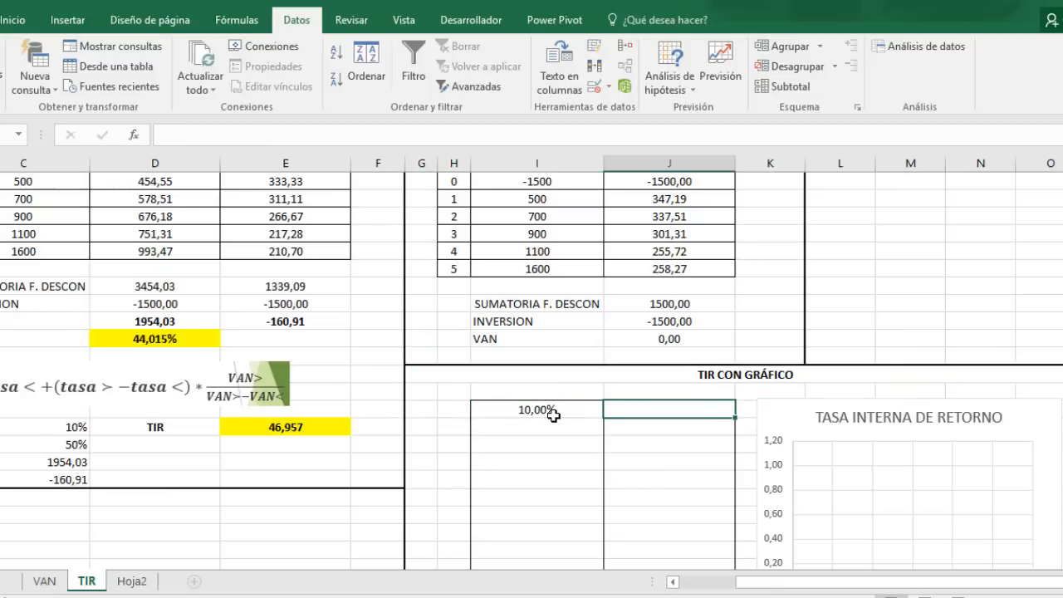
key(Left)
key(Left)
key(Left)
key(Up)
key(Left)
key(Up)
key(Up)
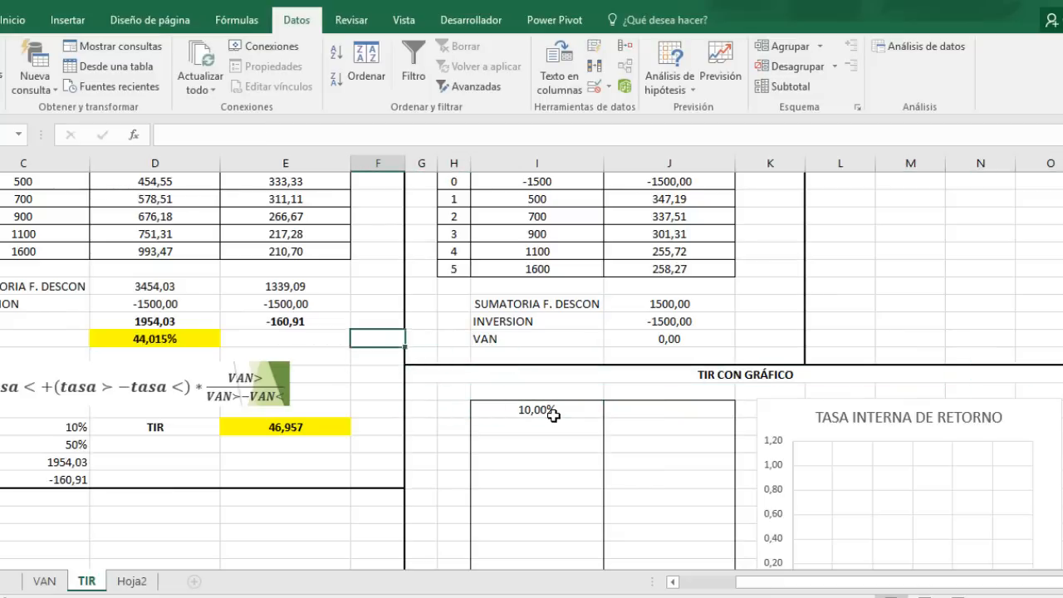
key(Up)
key(Left)
key(Left)
key(ctrl+c)
key(Right)
key(Right)
key(Right)
key(Right)
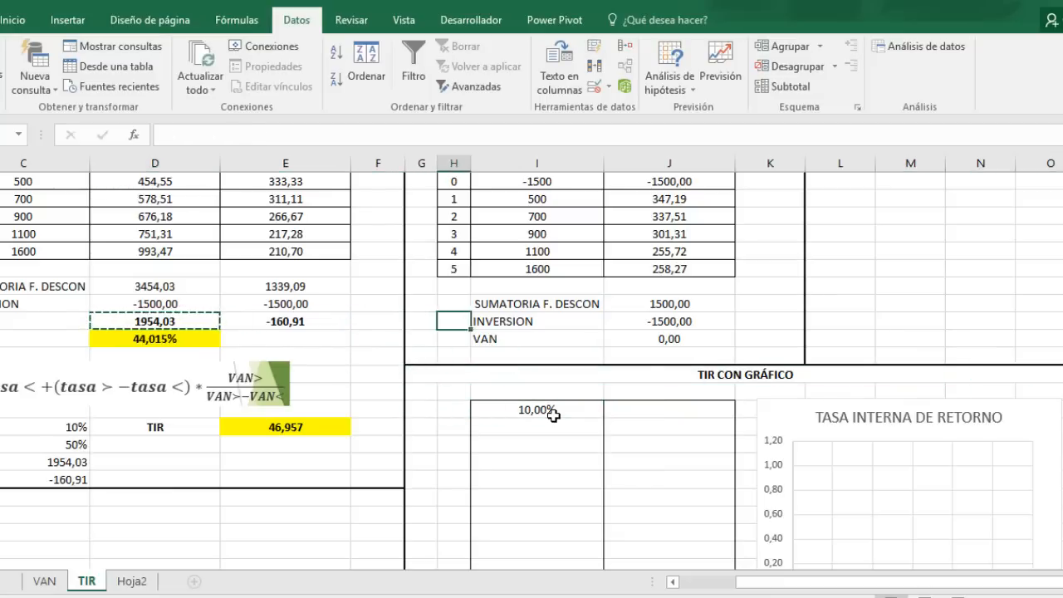
key(Right)
key(Down)
key(Down)
key(Down)
key(Down)
key(Right)
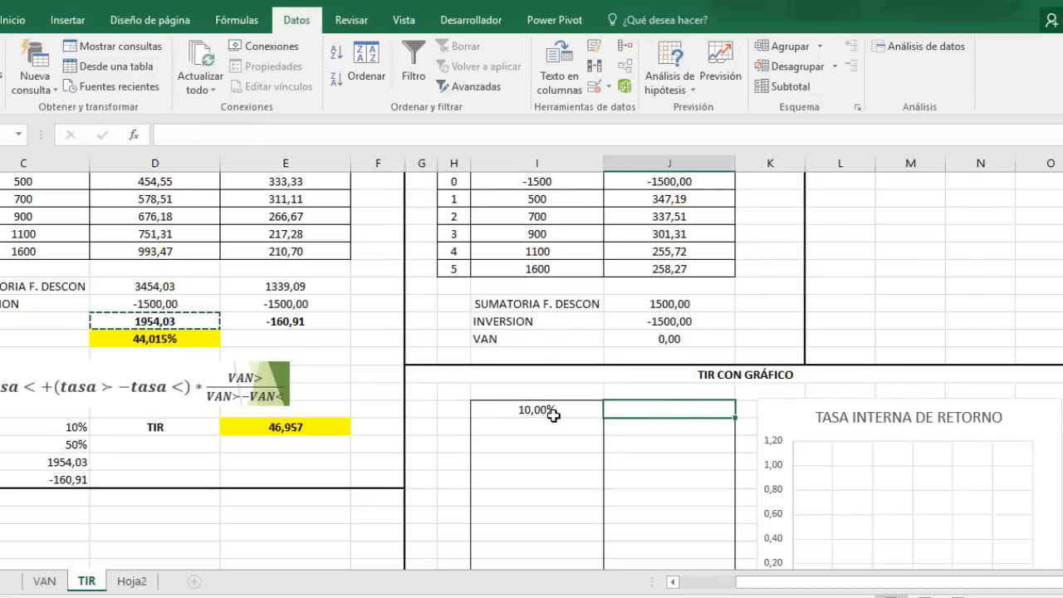
key(ctrl+v)
key(Escape)
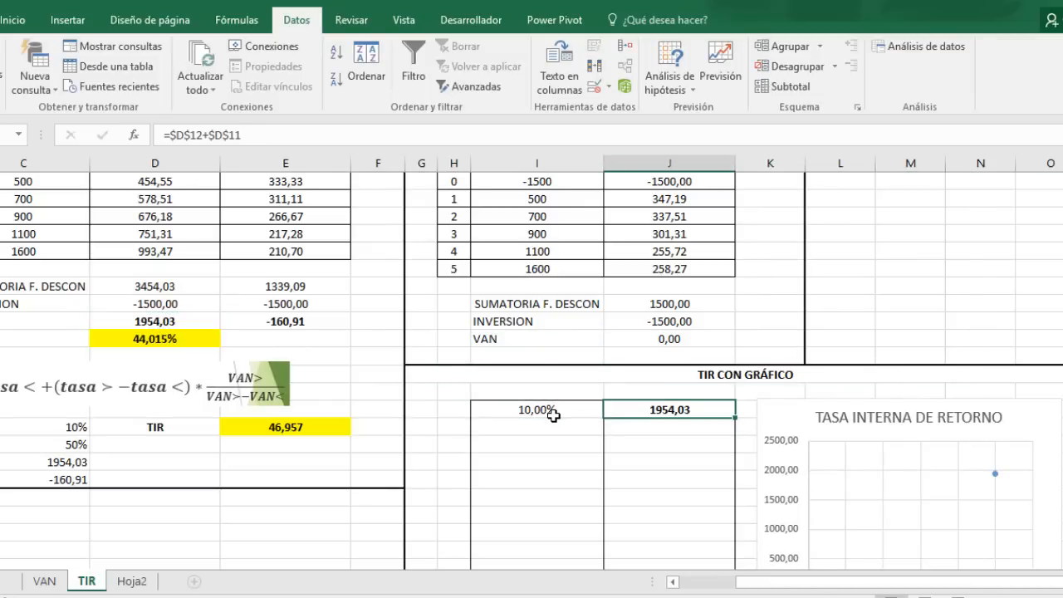
key(Down)
key(Up)
Step: Apply all borders to the TIR CON GRÁFICO table range I18:J28
click(14, 19)
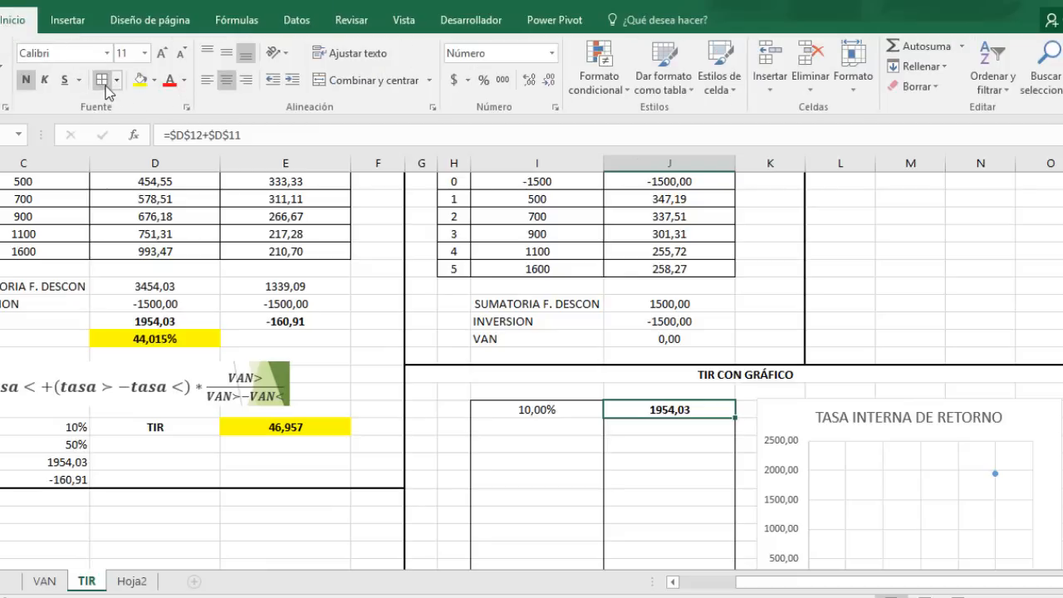
key(Down)
key(Down)
key(Up)
key(Up)
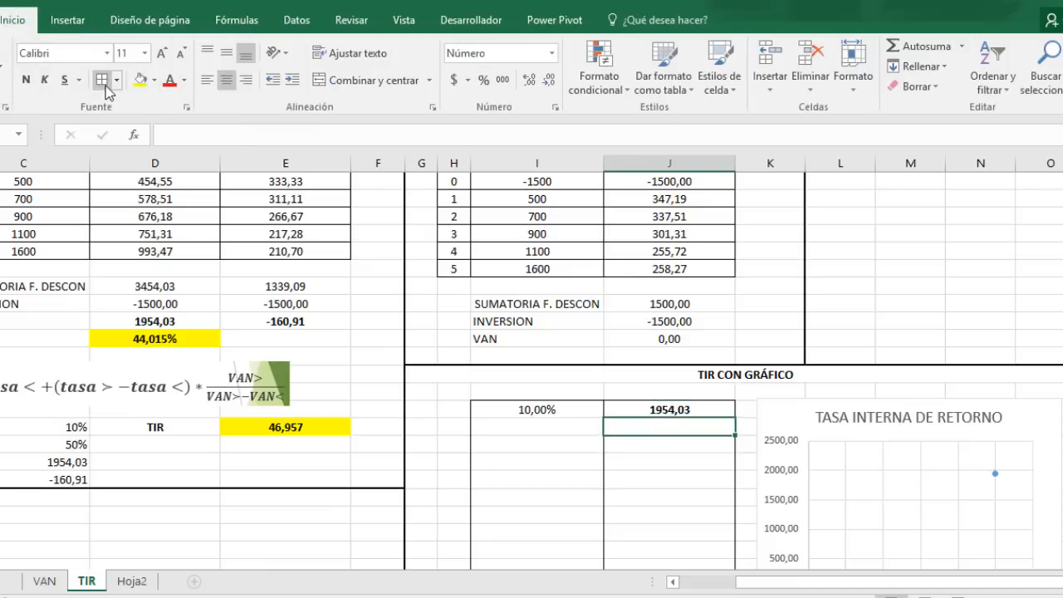
key(Left)
key(shift+Down)
key(shift+Down)
key(shift+Down)
key(shift+Down)
key(shift+Down)
key(shift+Down)
key(shift+Down)
key(shift+Down)
key(shift+Down)
key(shift+Down)
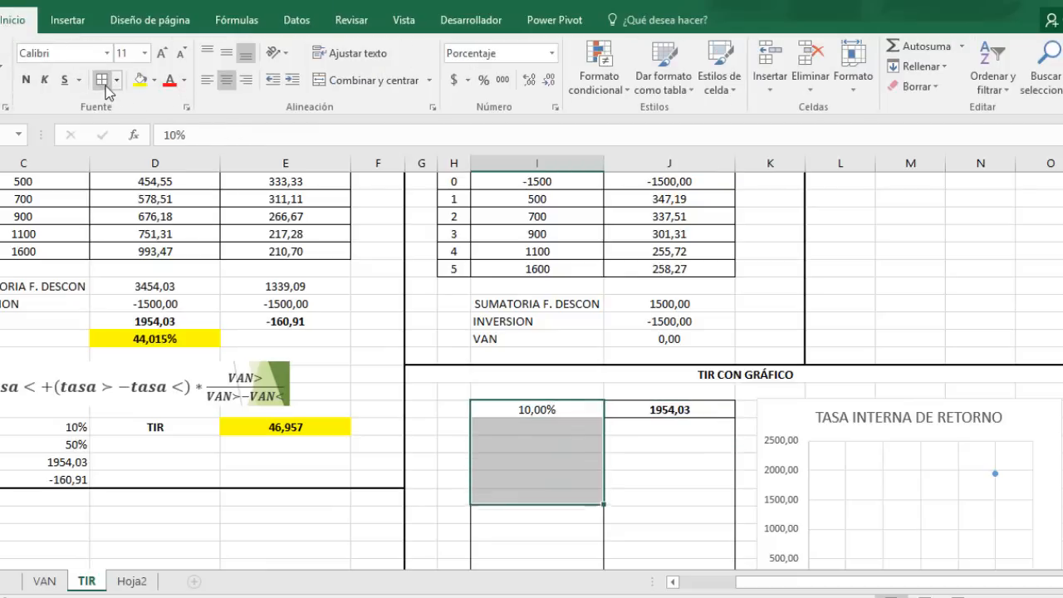
key(shift+Right)
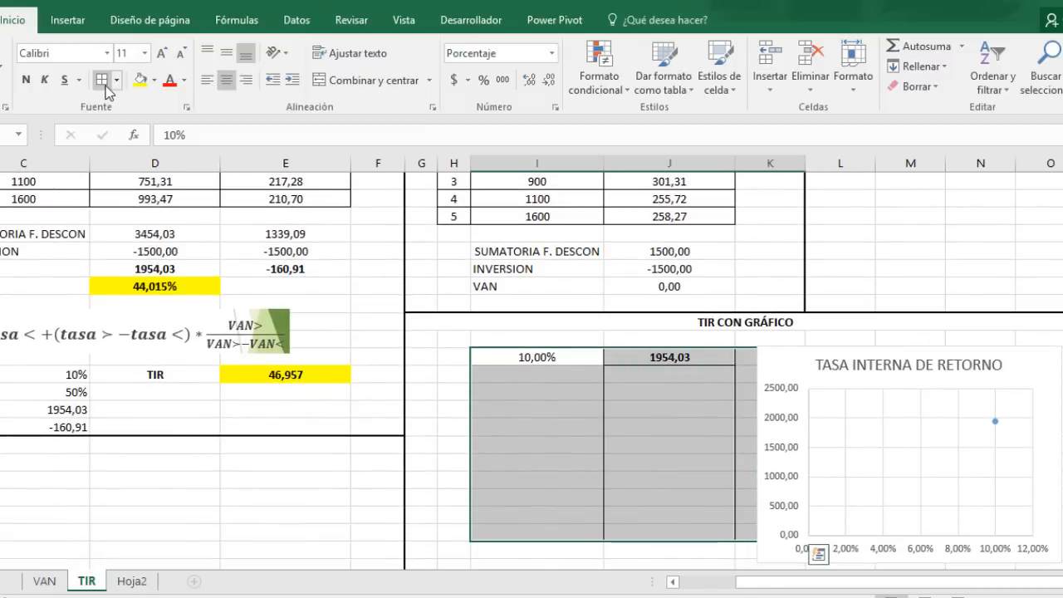
click(103, 83)
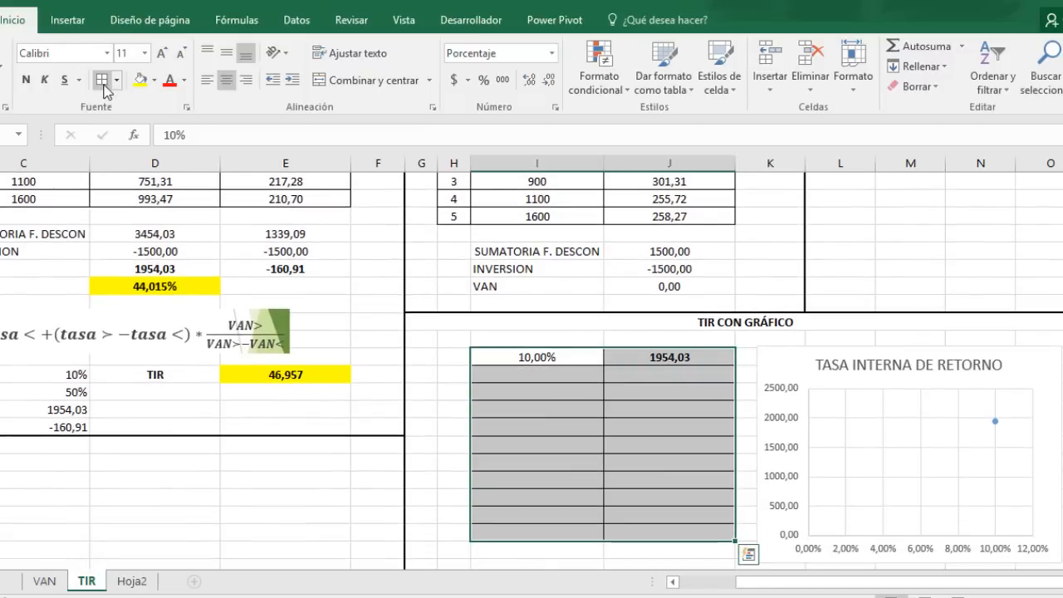
Step: Enter the headings TASA in I17 and VAN in J17 above the TIR CON GRÁFICO table
key(Right)
key(Left)
key(Down)
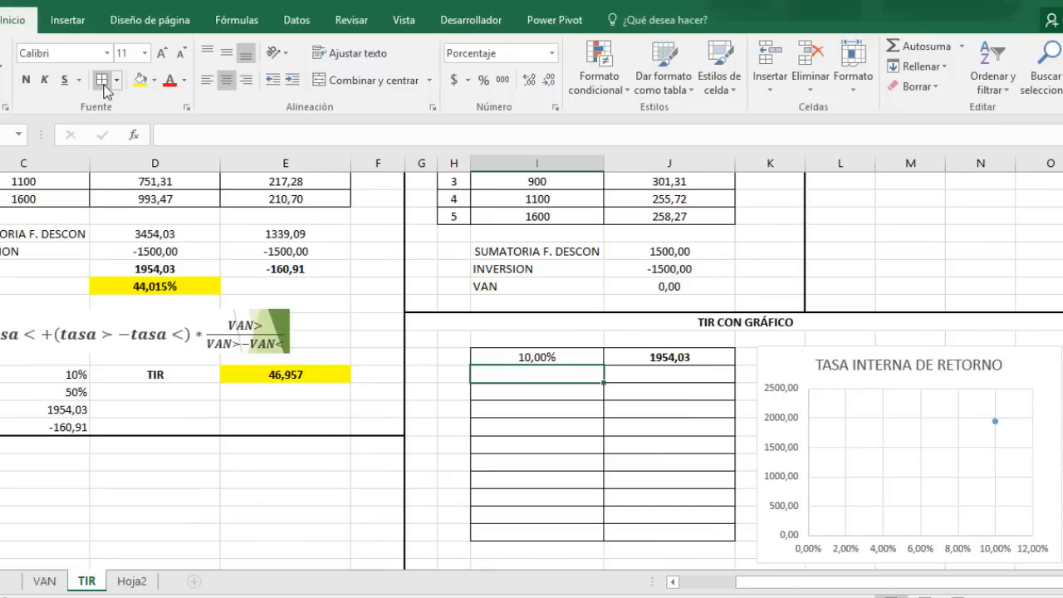
key(Up)
key(Up)
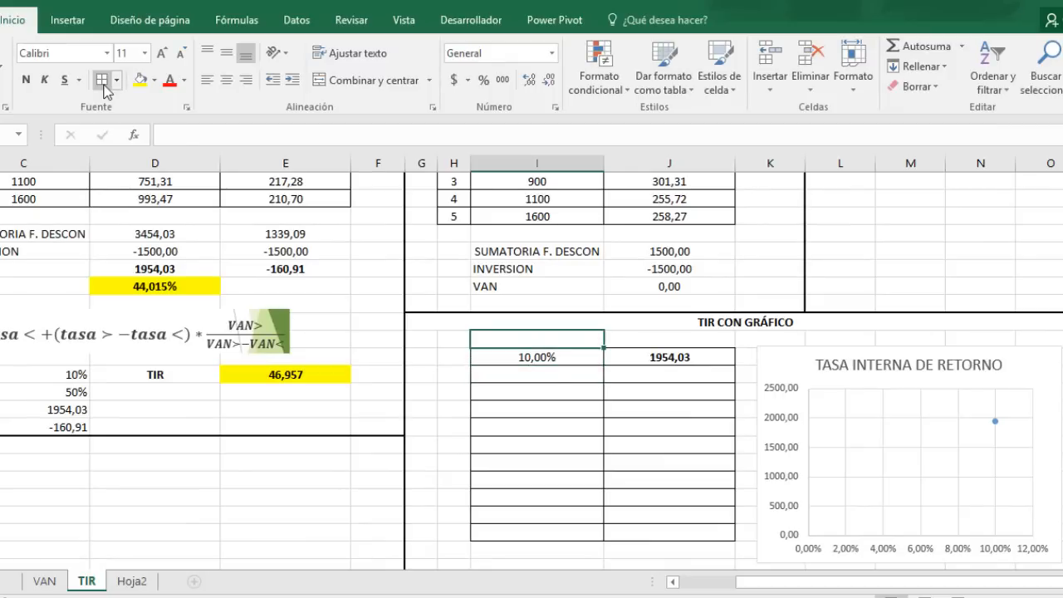
text(TASA)
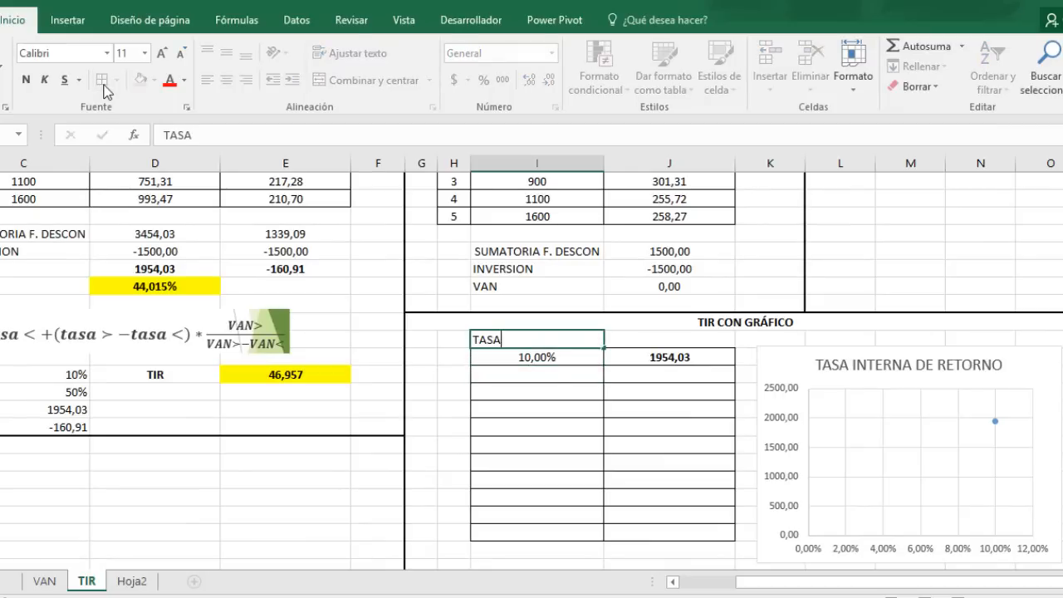
key(Return)
key(Right)
key(Up)
text(VAN)
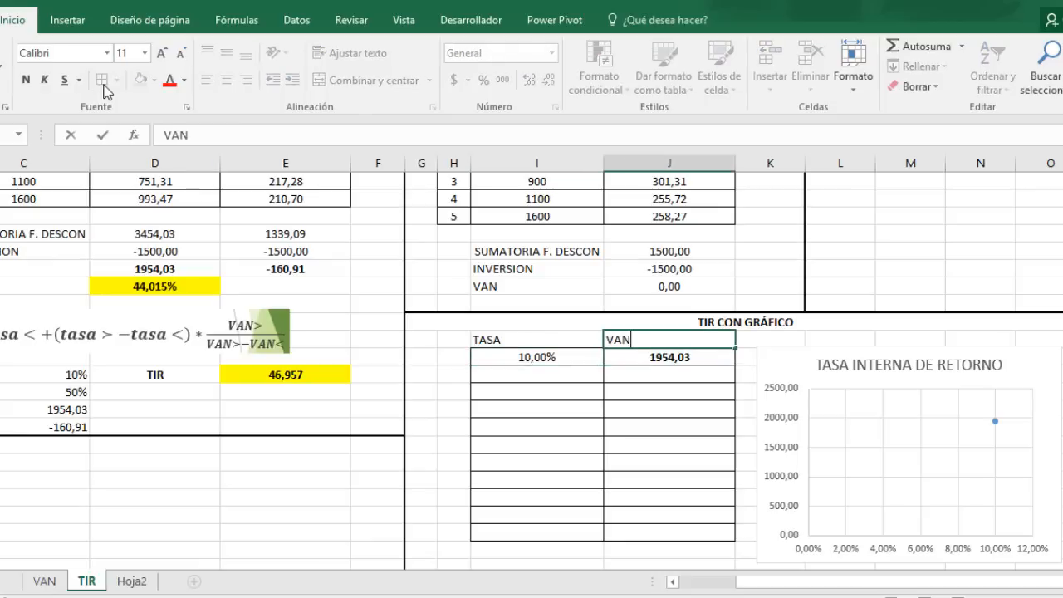
key(Return)
Step: Centre the TASA and VAN headings in I17:J17 and apply all borders to them
key(Up)
key(shift+Left)
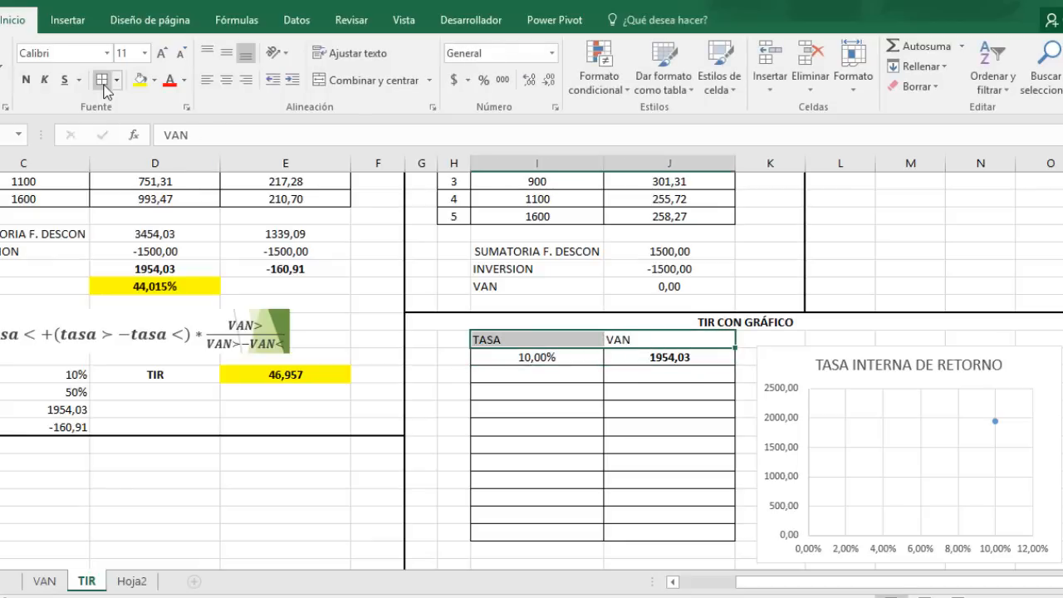
click(226, 80)
key(Tab)
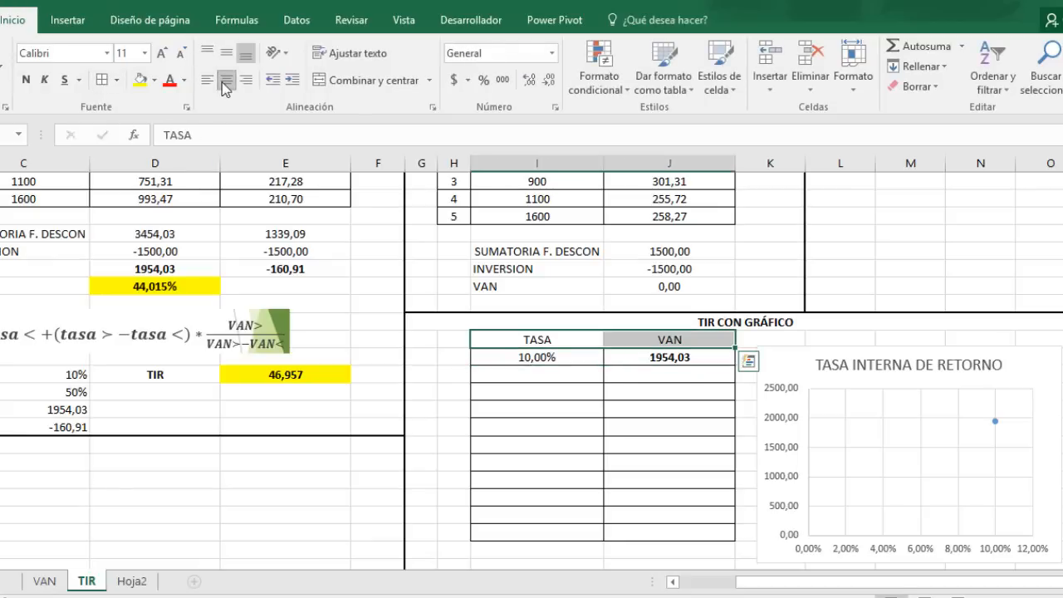
click(101, 79)
Step: Enter the rates 4%, 6%, 8%, 10%, 20% and 30% in I19:I24 of the TASA column
key(Down)
key(Down)
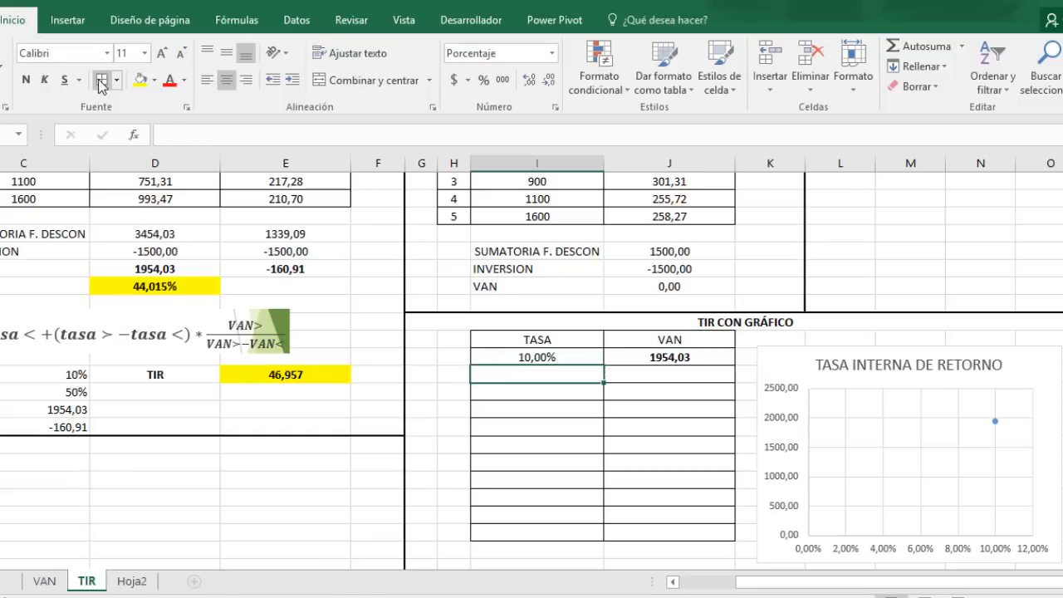
text(4%)
key(Return)
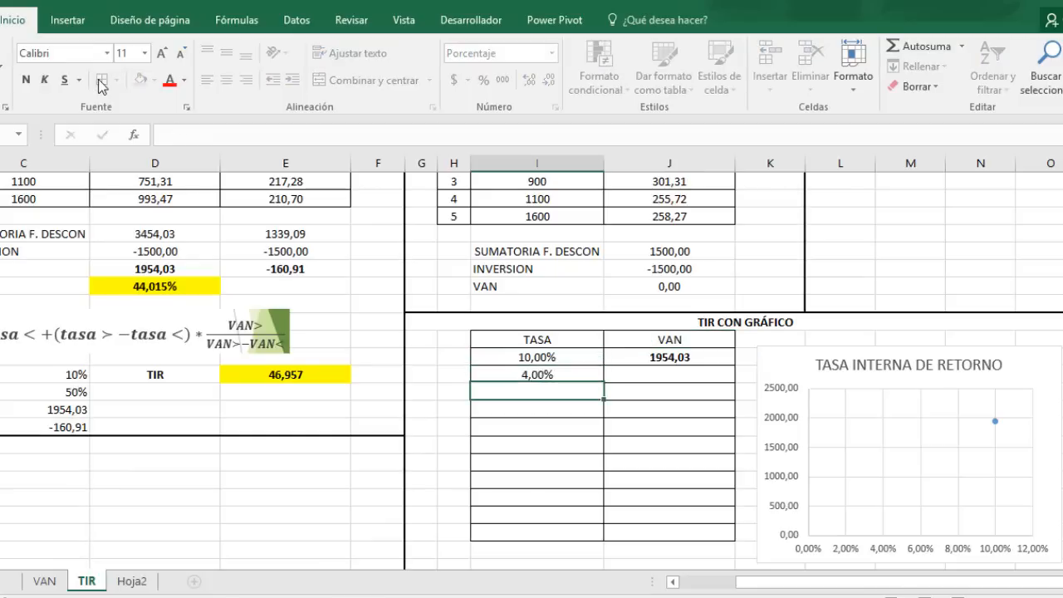
text(6%)
key(Return)
text(8%)
key(Return)
text(10%)
key(Return)
text(20%)
key(Return)
text(30%)
key(Return)
Step: Complete the TASA column with the rates 40%, 45%, 50% and 60% in I25:I28
key(Return)
key(Up)
text(40%)
key(Return)
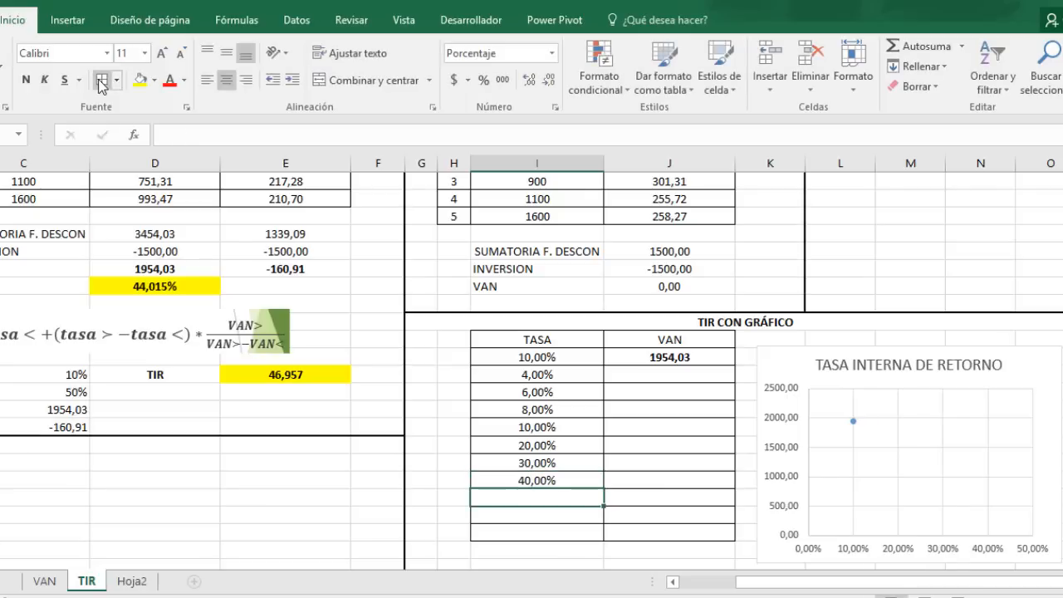
text(45%)
key(Return)
text(50%)
text(06)
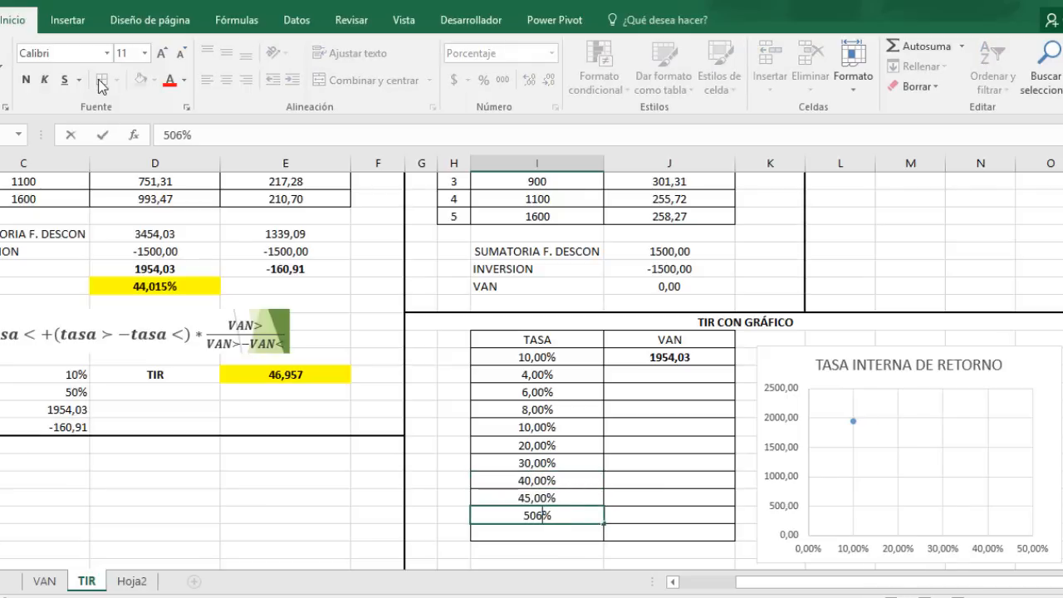
key(BackSpace)
key(Return)
text(60)
key(Return)
Step: Start a what-if data table for the rate and VAN range I18:J28
key(Up)
key(Up)
key(Up)
key(Up)
key(Up)
key(Up)
key(Up)
key(Up)
key(Up)
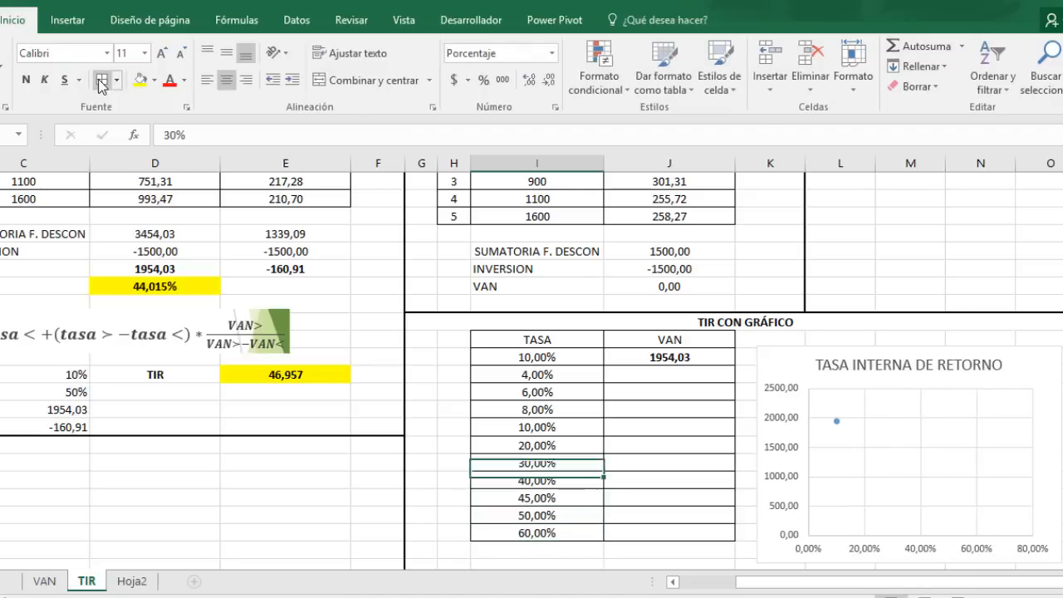
key(Right)
key(Up)
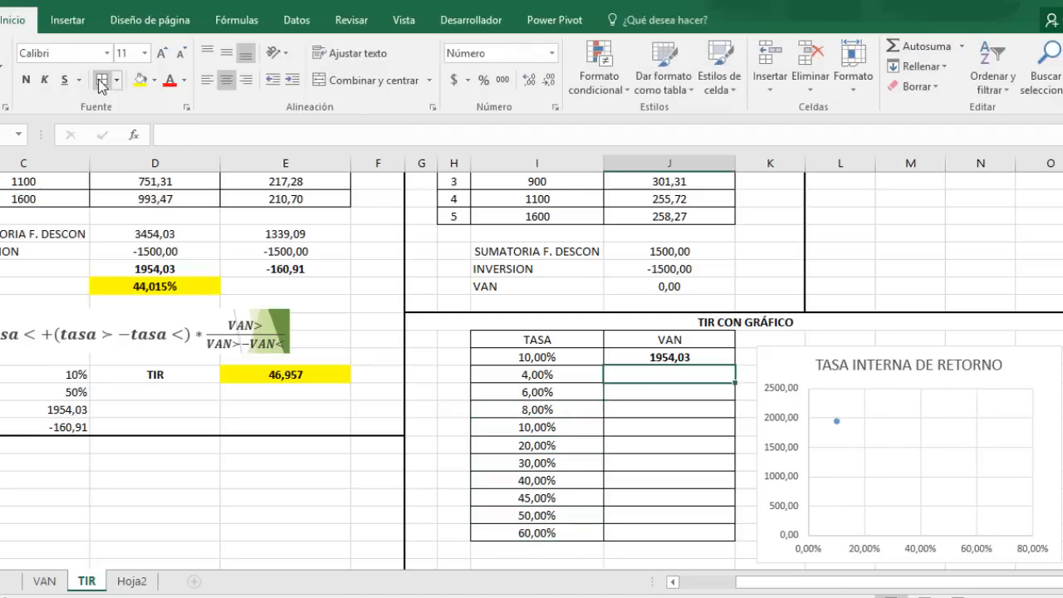
key(Left)
key(Up)
key(shift+Right)
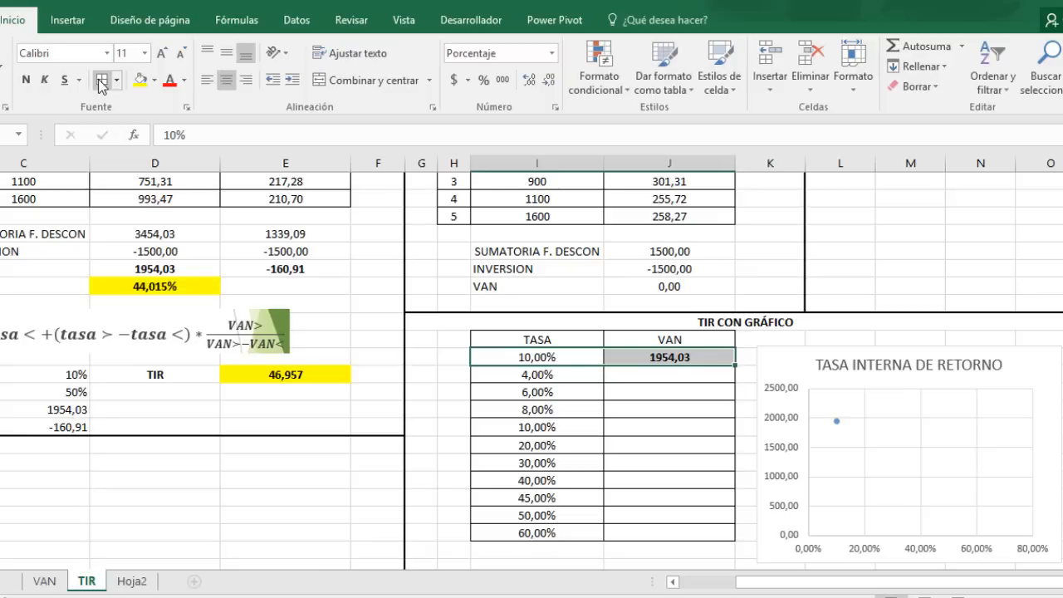
key(shift+Down)
key(shift+Down)
key(shift+Down)
key(shift+Down)
key(shift+Down)
key(shift+Down)
key(shift+Down)
key(shift+Down)
key(shift+Down)
key(shift+Down)
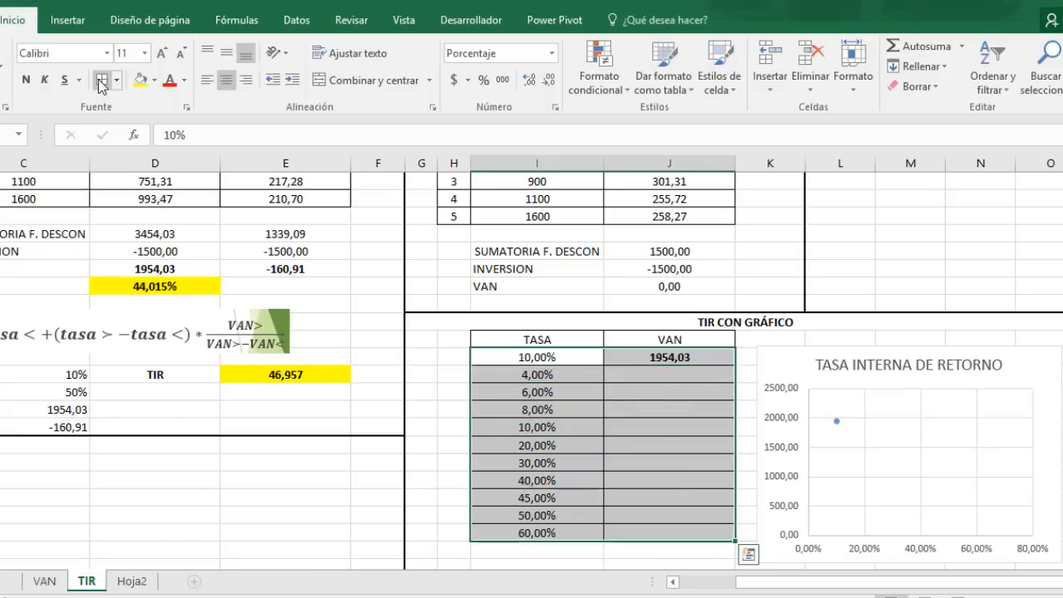
click(287, 22)
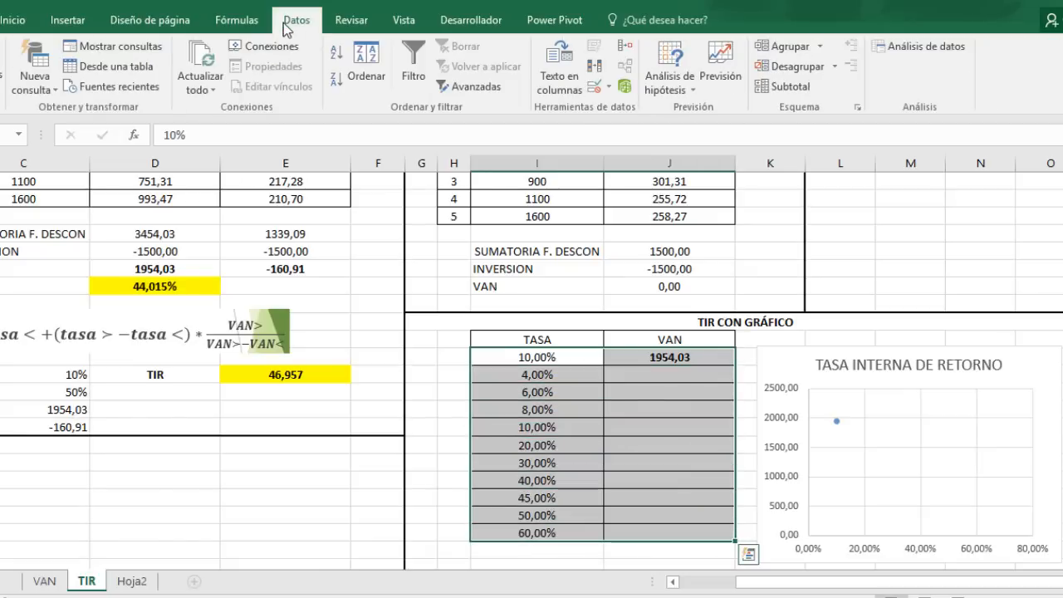
click(687, 89)
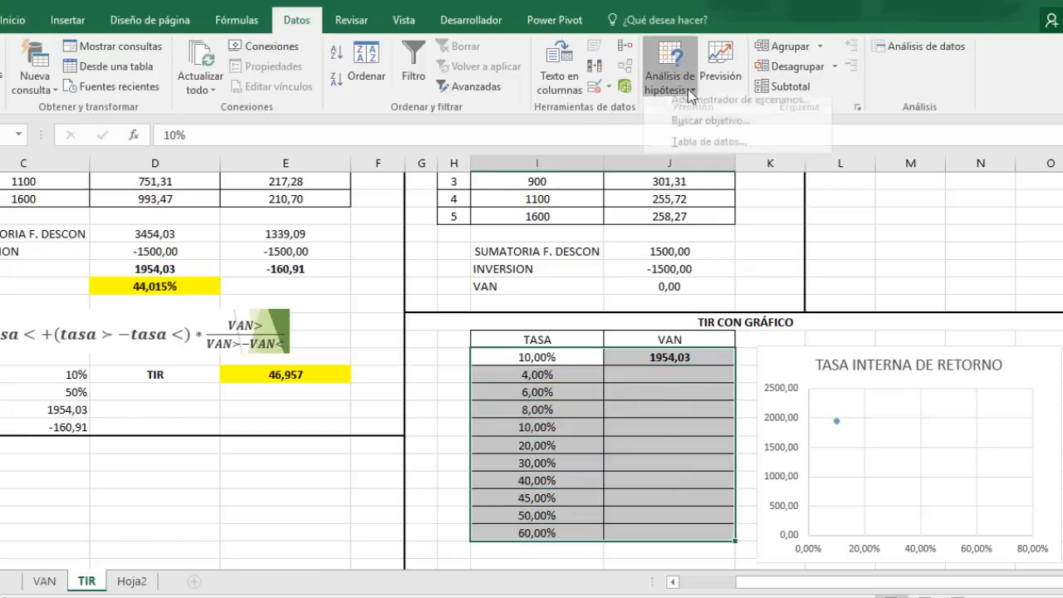
click(691, 153)
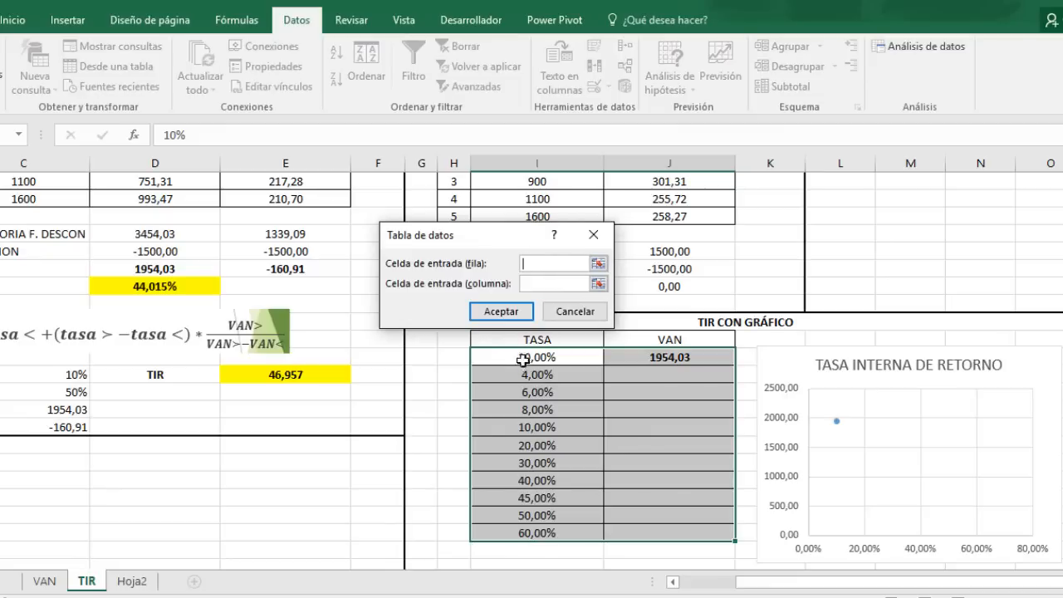
Step: Set the data table's column input cell to $D$2, Proyecto A's first rate, and generate the VAN values
click(533, 283)
click(189, 237)
key(Up)
key(Up)
key(Up)
key(Up)
key(Up)
key(Up)
key(Up)
key(Up)
key(Up)
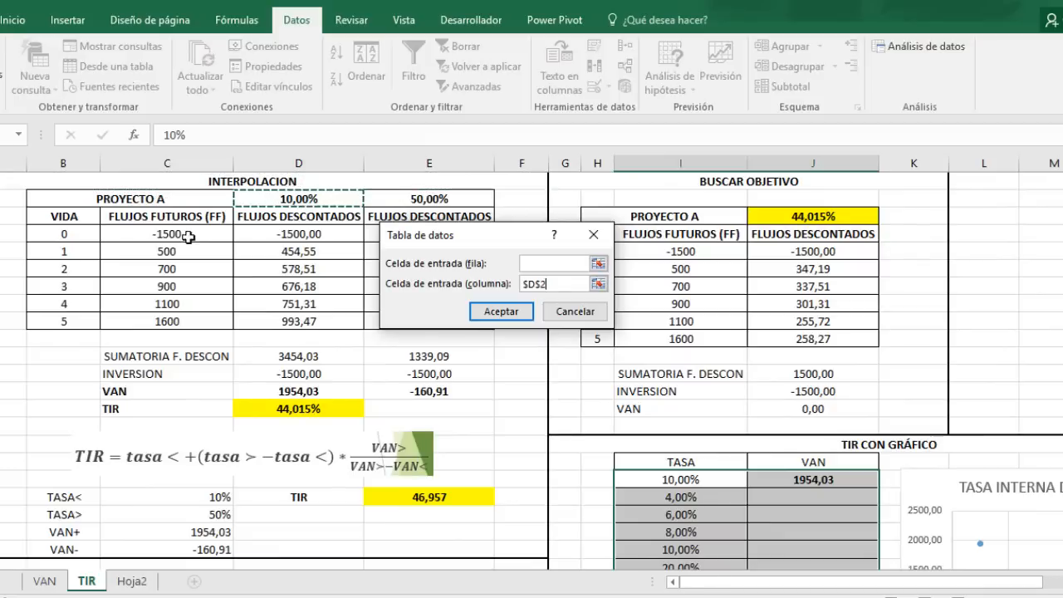
click(492, 314)
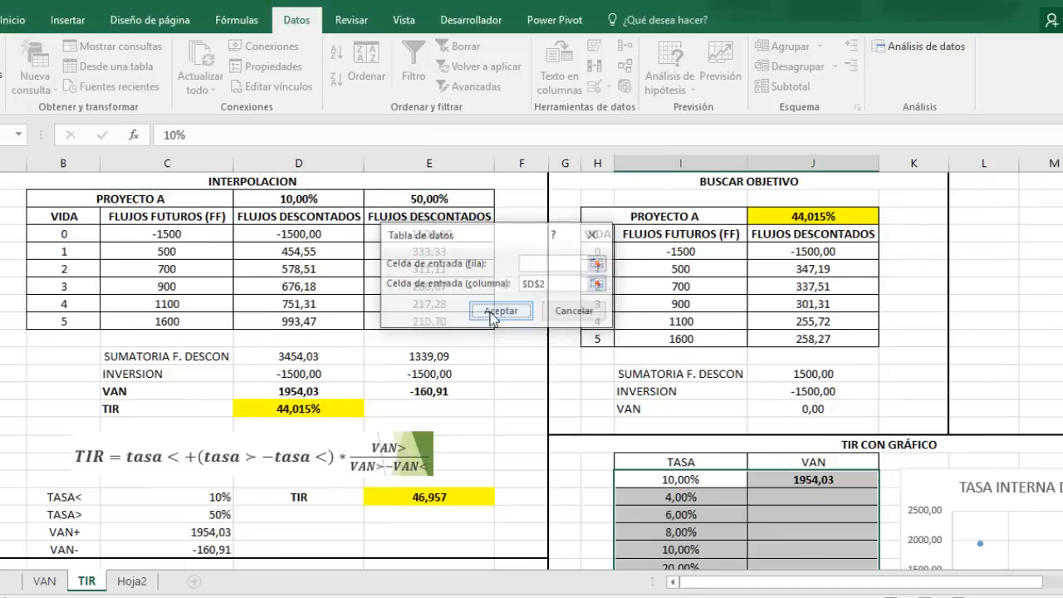
Step: Examine the VAN calculated for each rate in the TIR CON GRÁFICO table
key(Down)
key(Down)
key(Down)
key(Down)
key(Down)
key(Down)
key(Down)
key(Down)
key(Down)
key(Down)
key(Down)
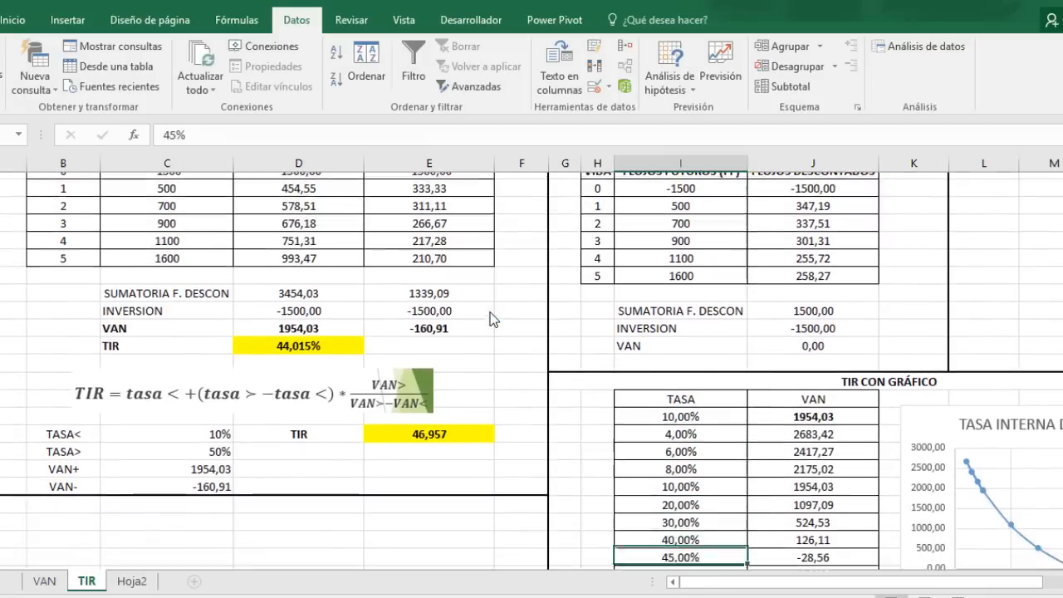
Step: Make the second 10% row, I22:J22, of the TIR CON GRÁFICO table bold
key(Right)
key(Up)
key(Up)
key(Up)
key(Up)
key(Up)
key(Up)
key(Up)
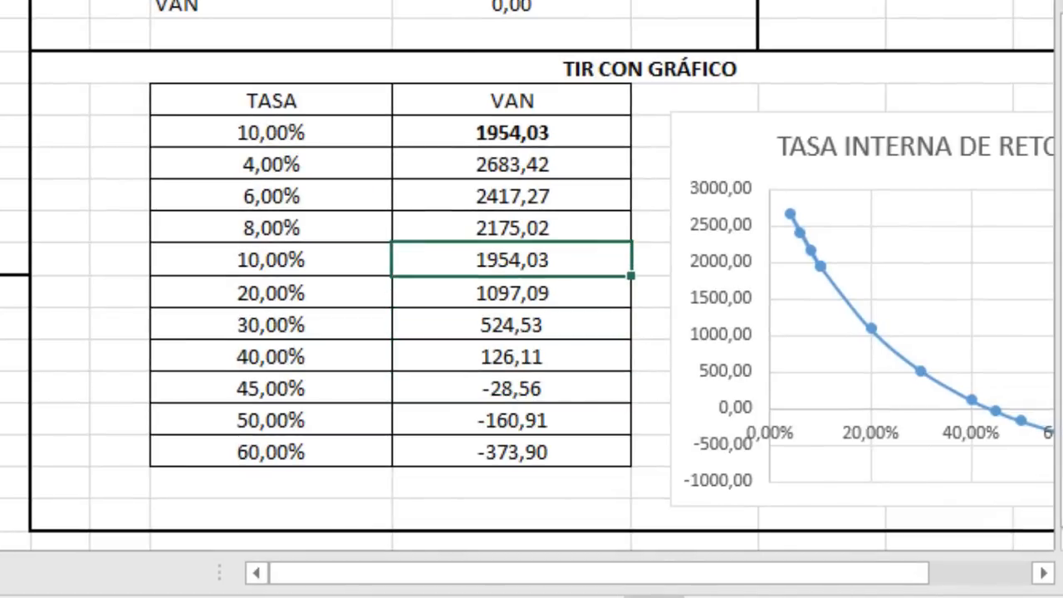
key(Left)
key(shift+Right)
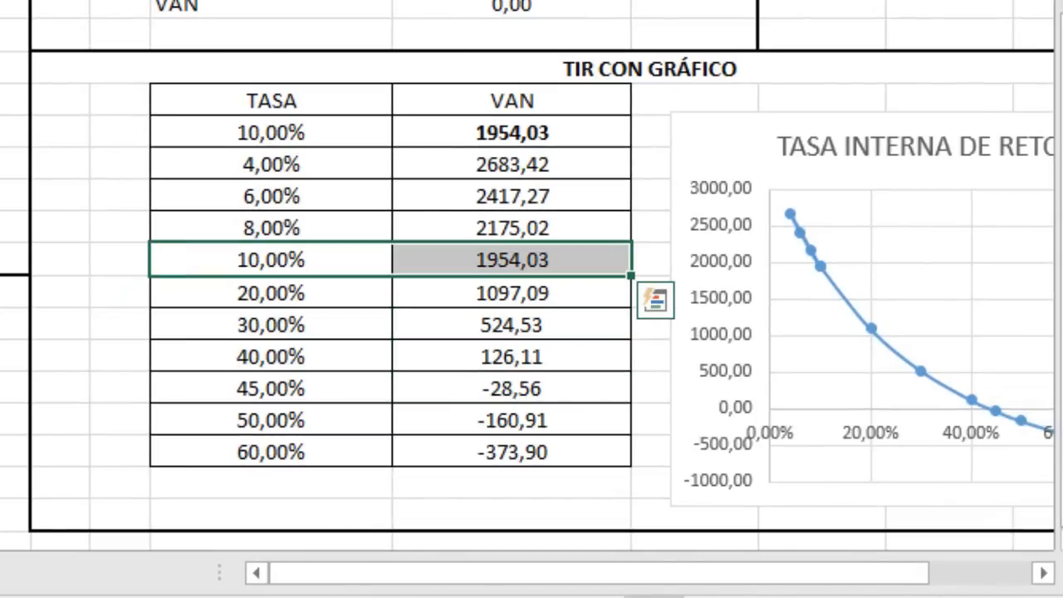
key(ctrl+n)
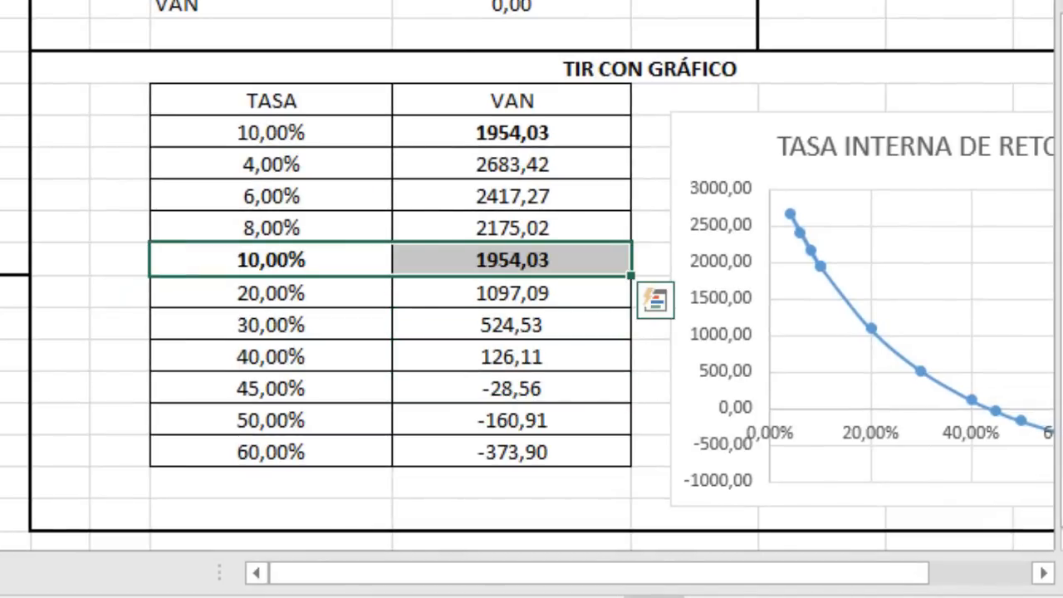
Step: Widen the TASA INTERNA DE RETORNO chart past the section's border and reduce its height slightly
key(Down)
key(Right)
key(Down)
key(Down)
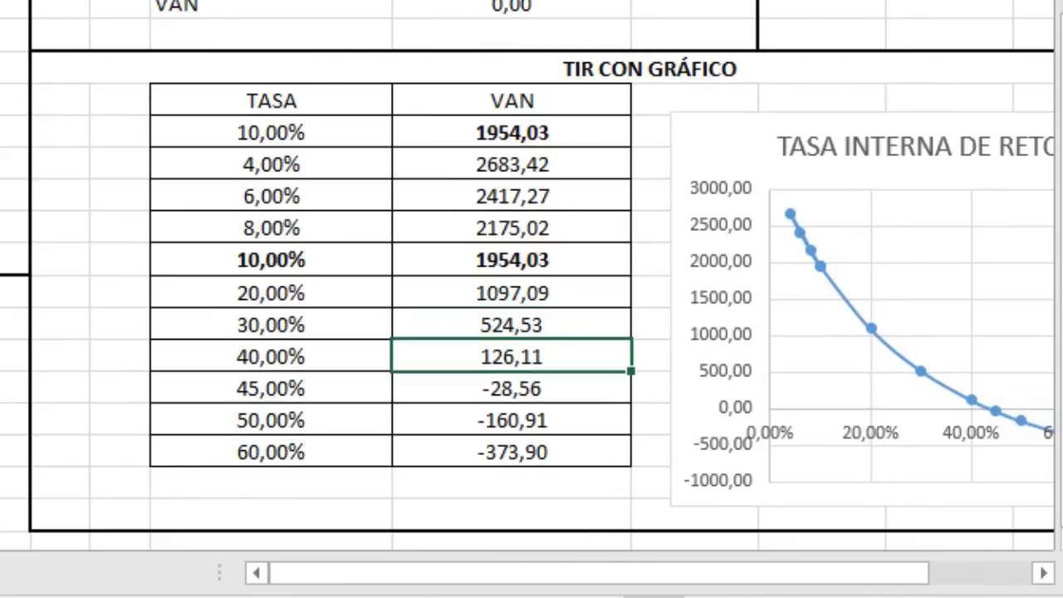
click(763, 80)
key(Right)
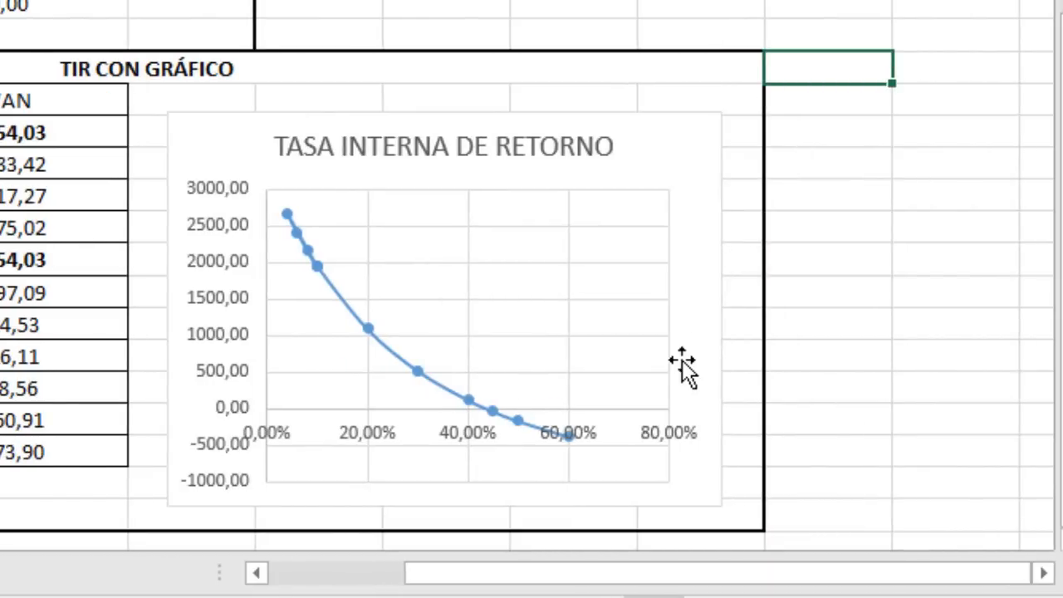
click(683, 366)
drag(719, 505, 955, 448)
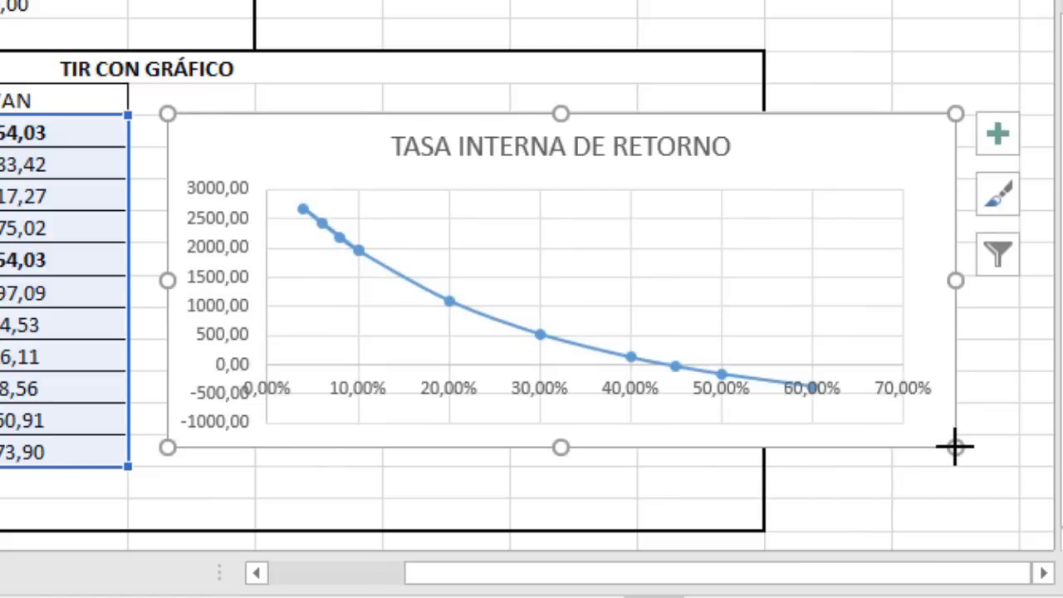
drag(955, 448, 990, 447)
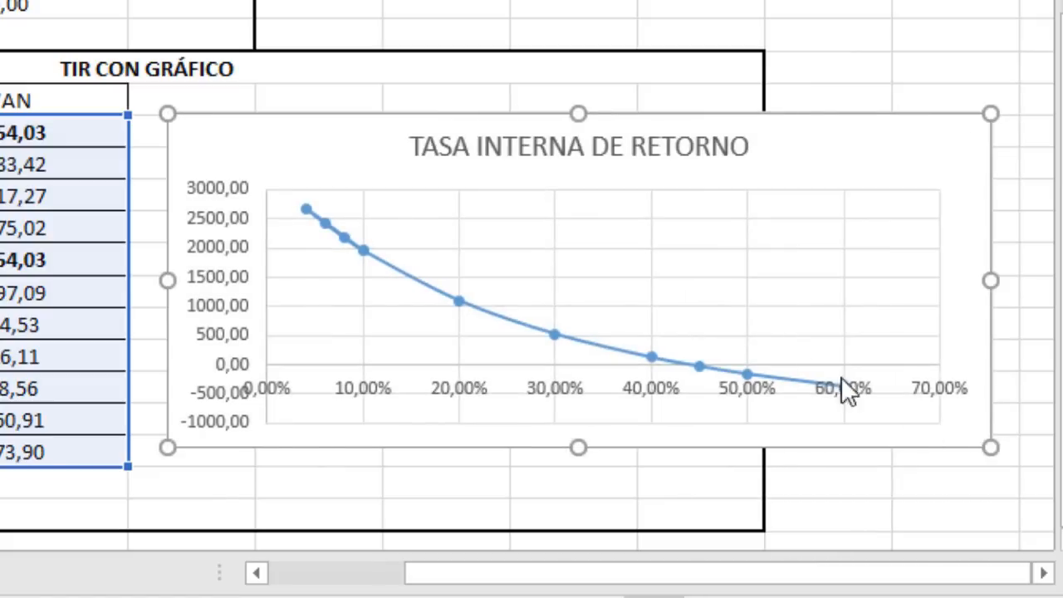
mouse_move(701, 372)
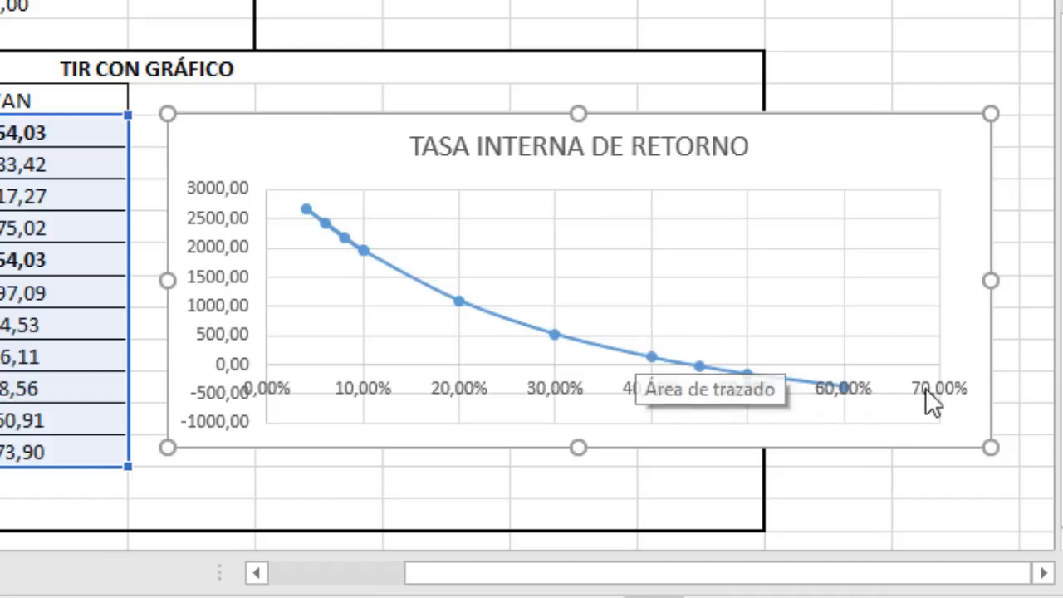
drag(987, 449, 1013, 448)
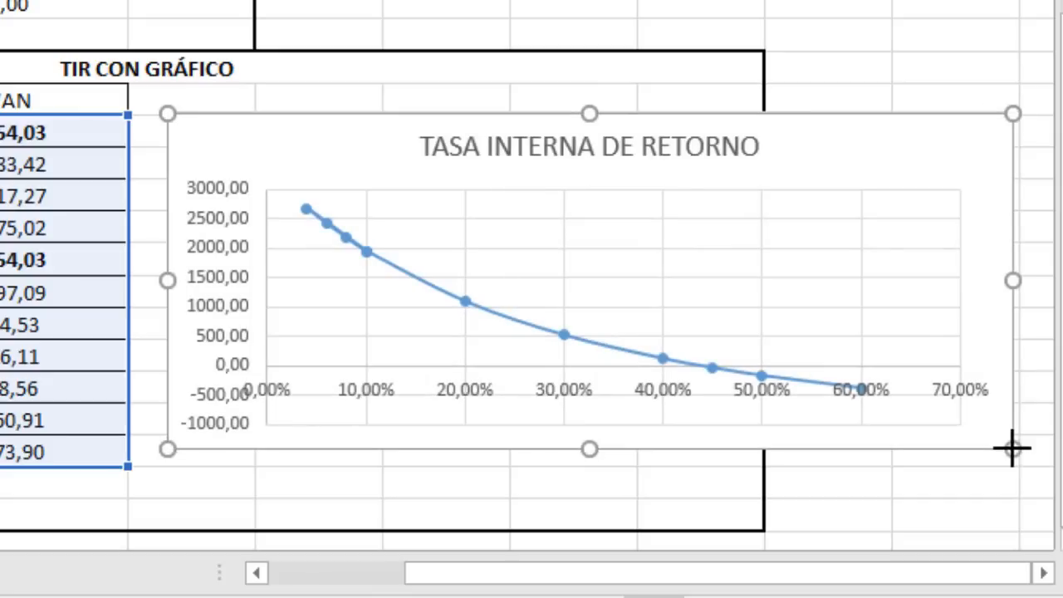
click(441, 25)
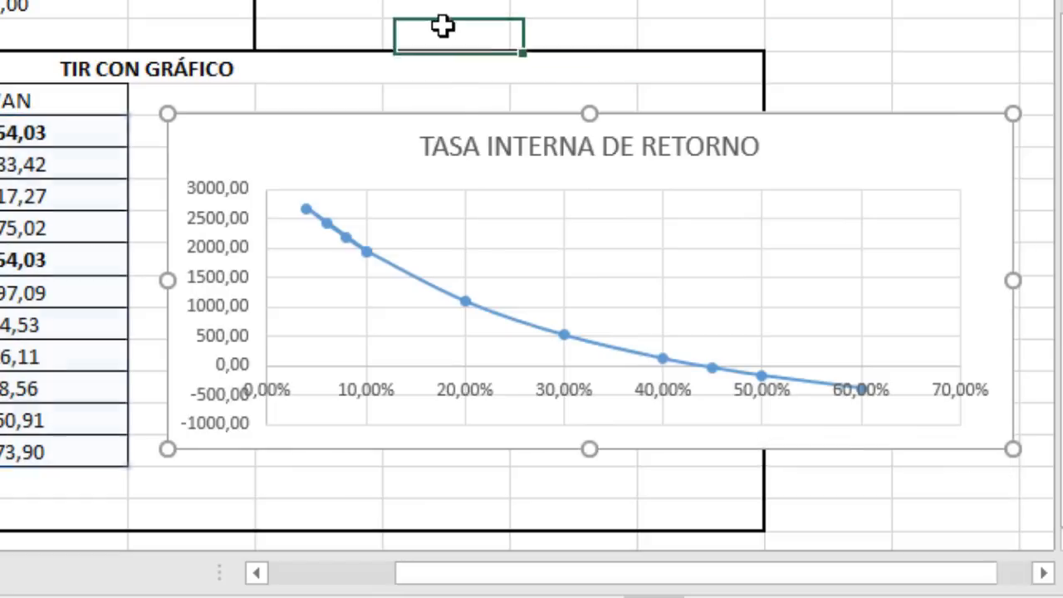
Step: Review the completed interpolation, Goal Seek and graphical TIR sections from the start of the TIR sheet
key(Up)
key(Up)
key(Up)
key(Up)
key(Up)
key(Up)
key(Up)
key(Up)
key(Up)
key(Up)
key(Up)
key(Up)
key(Up)
key(Up)
key(Left)
key(Left)
key(Left)
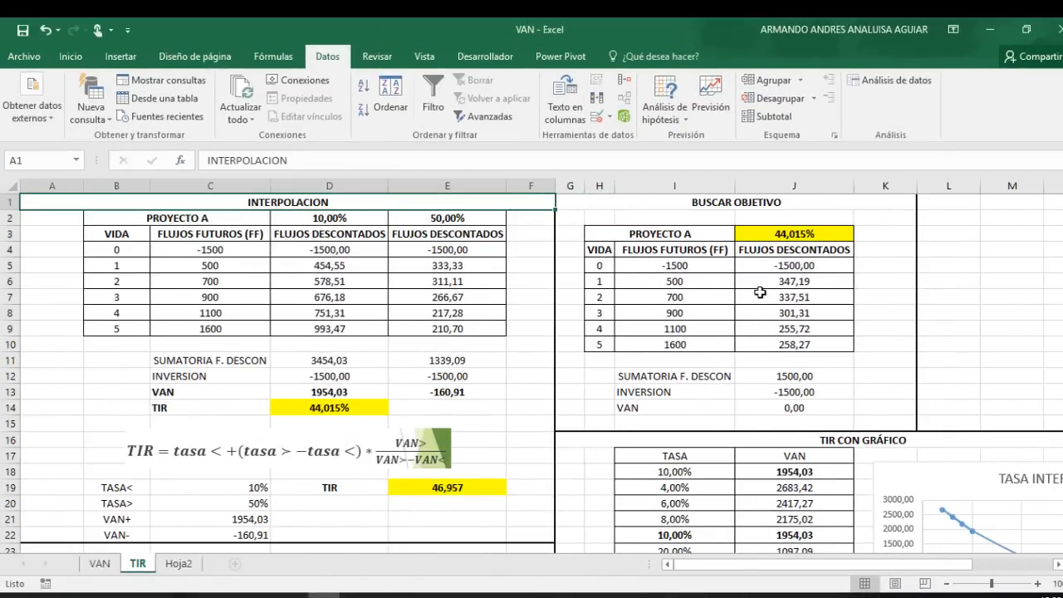
click(44, 248)
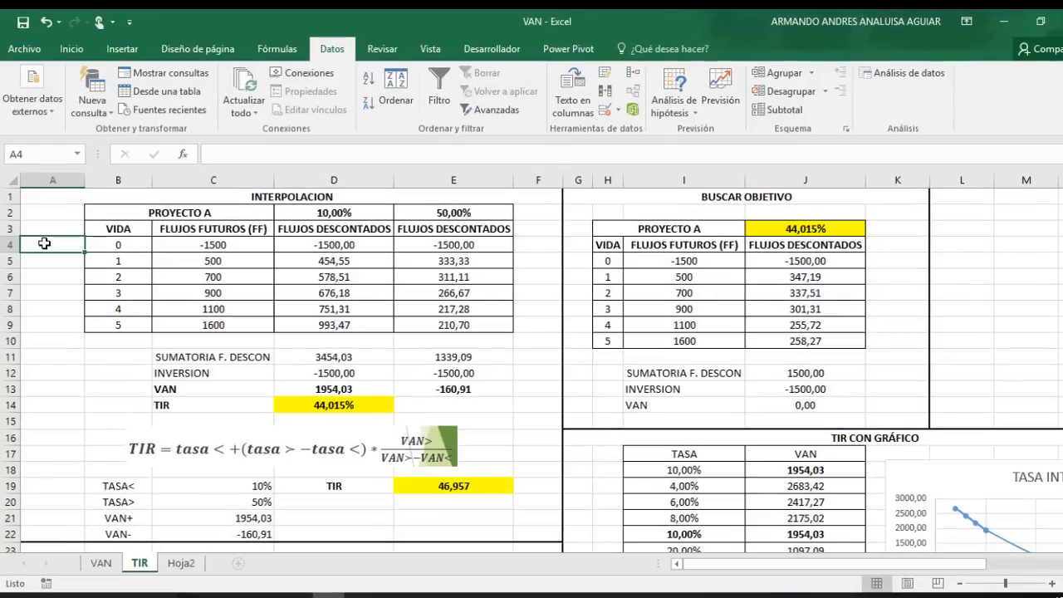
key(Up)
key(Up)
key(Up)
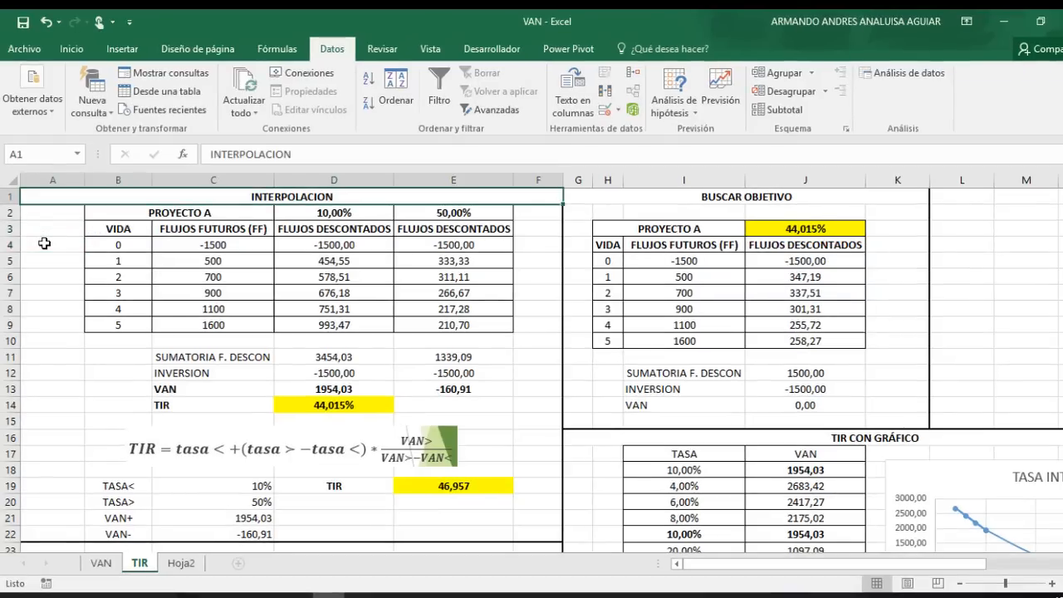